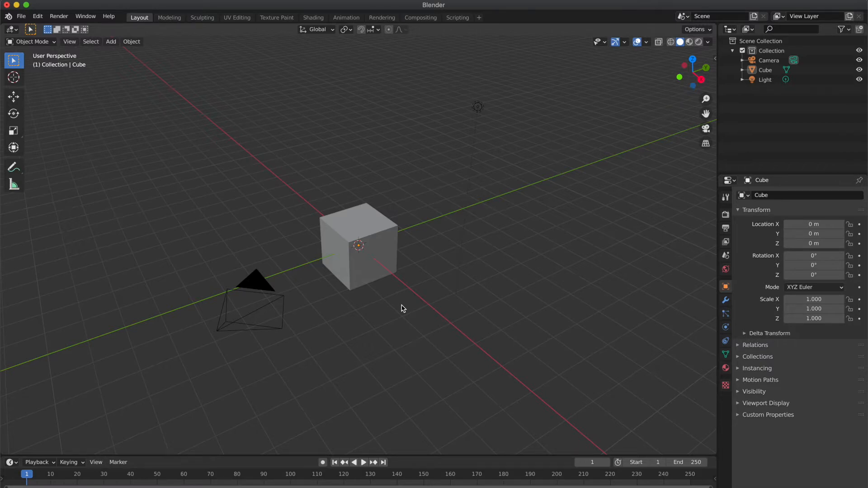
- Delete the default cube from the scene
scroll(402, 305, "left", 3)
left_click(382, 254)
key("x")
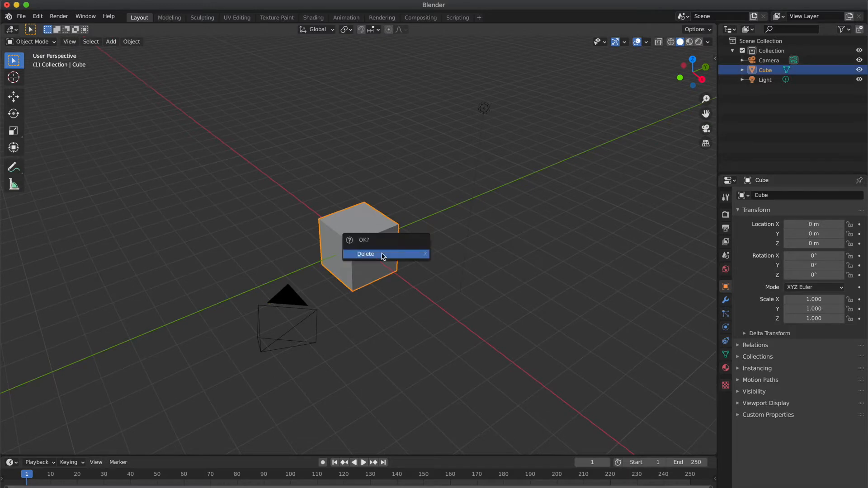
left_click(382, 255)
- Hide the Light and Camera object types in the viewport
scroll(381, 256, "left", 3)
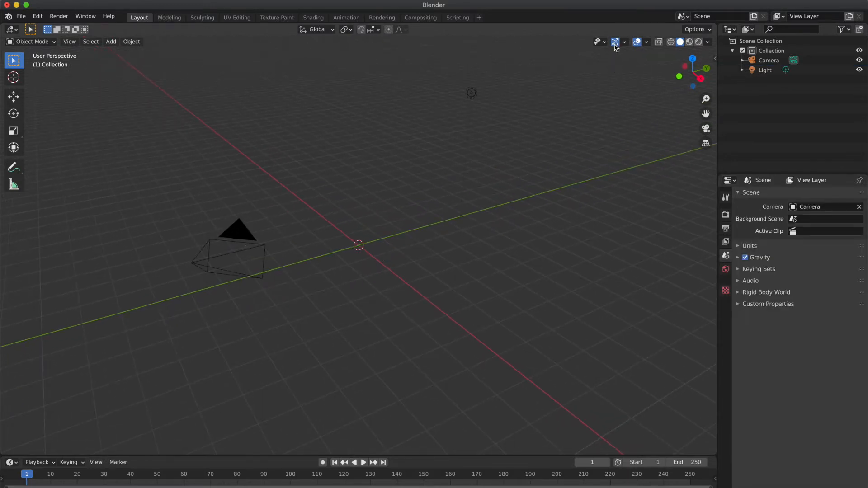
left_click(598, 41)
left_click(614, 183)
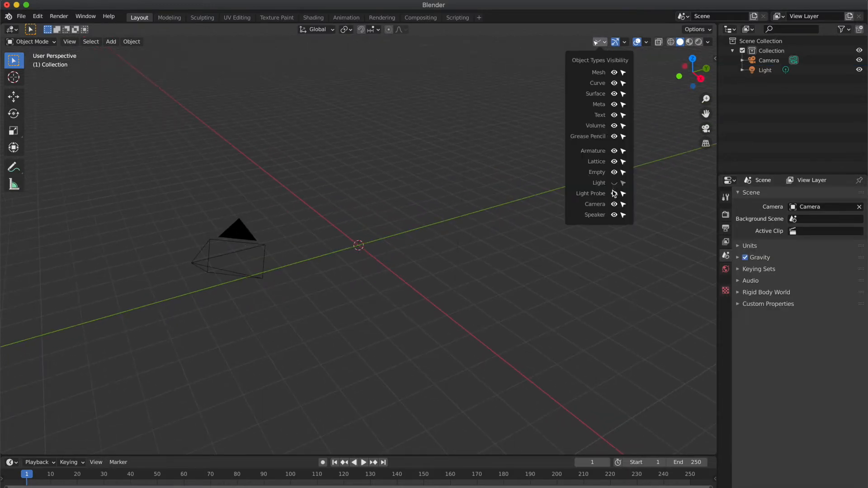
left_click(615, 205)
- Add a torus mesh with a minor radius of 0.32 m and 12 major segments
scroll(399, 213, "left", 5)
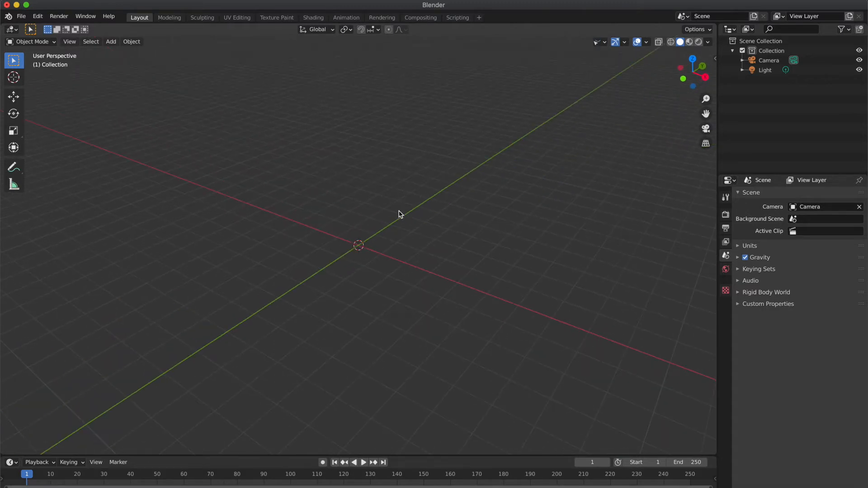
key("shift+a")
mouse_move(399, 211)
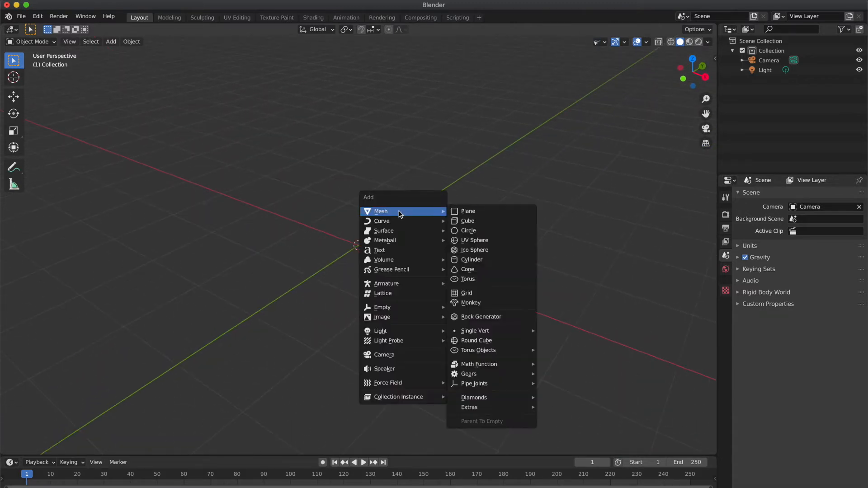
left_click(482, 280)
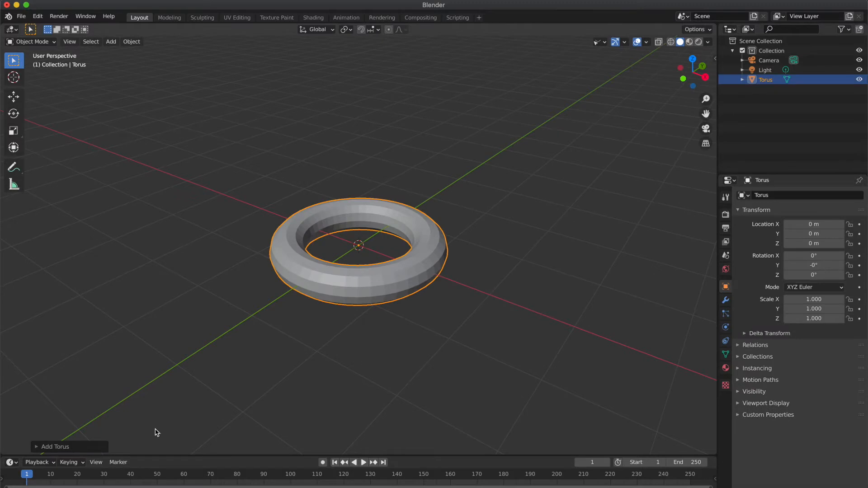
left_click(88, 448)
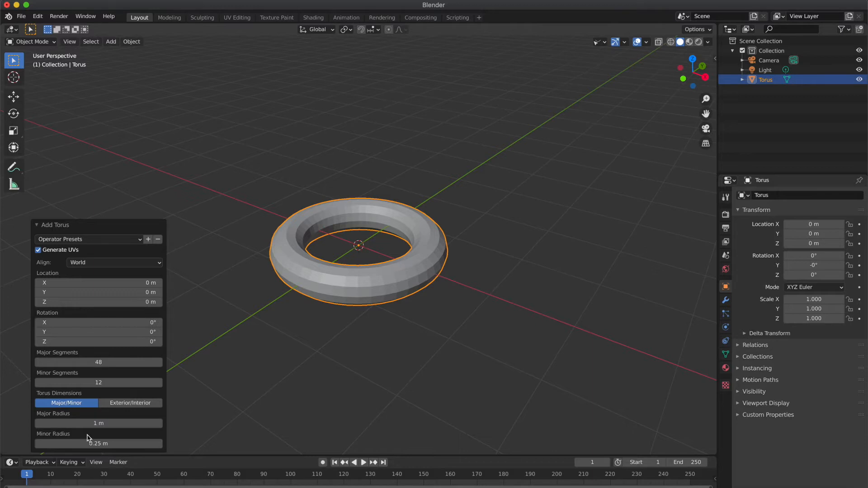
left_click(99, 445)
type("0")
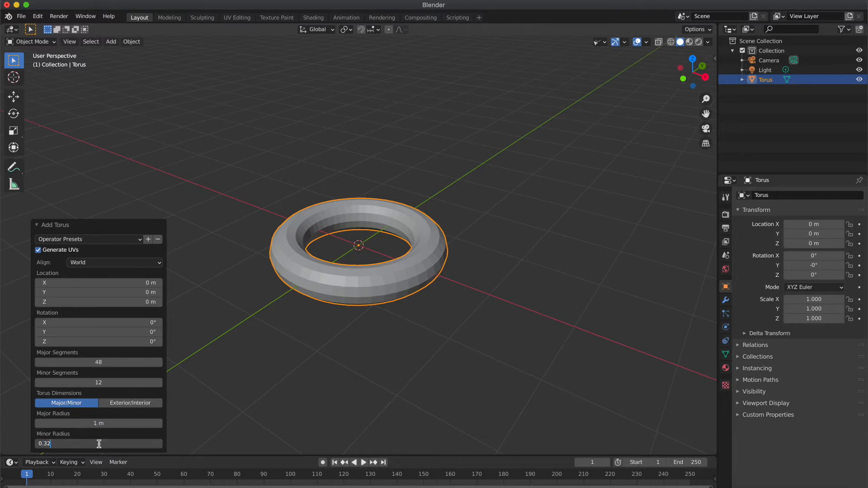
key("Return")
left_click(91, 363)
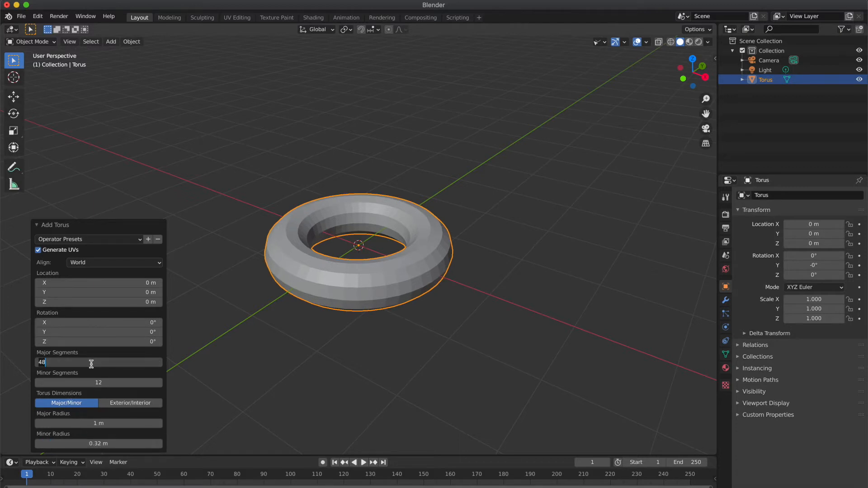
key("Return")
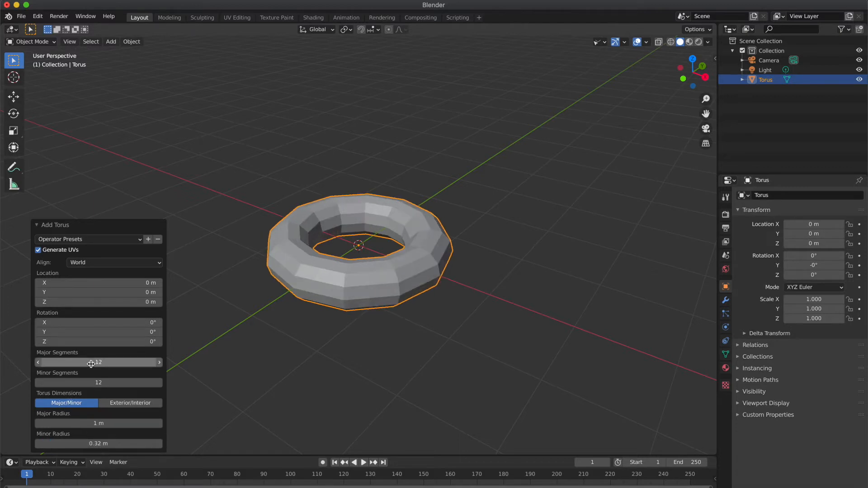
- Rotate the torus 90° about the Y axis so that it stands upright
left_click(270, 325)
left_click(331, 300)
type("r")
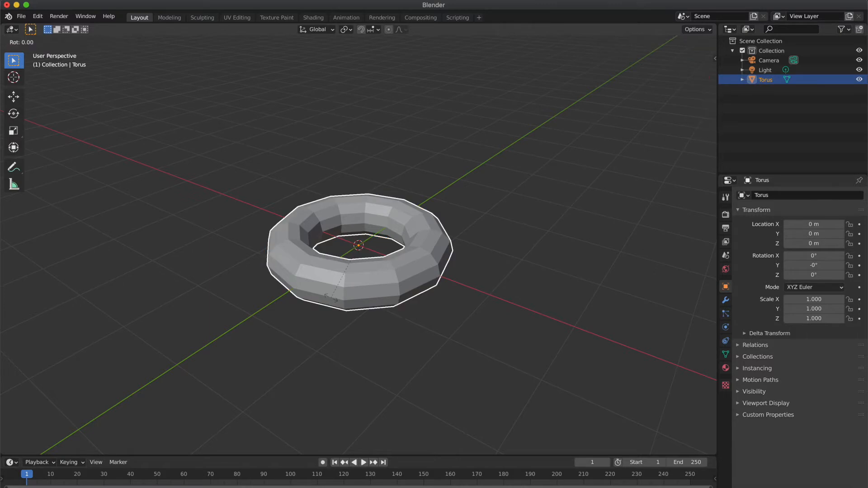
type("y90")
key("Return")
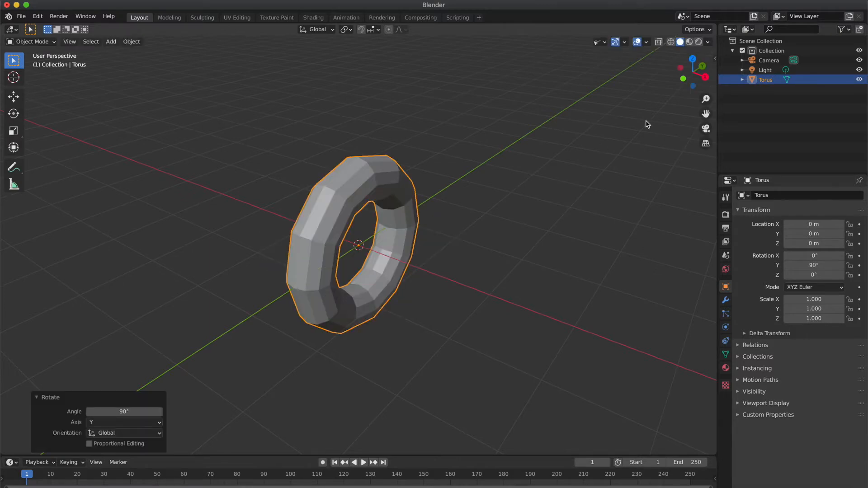
- In front view with X-ray on, delete all torus faces on the positive X side of the centre line
left_click(684, 79)
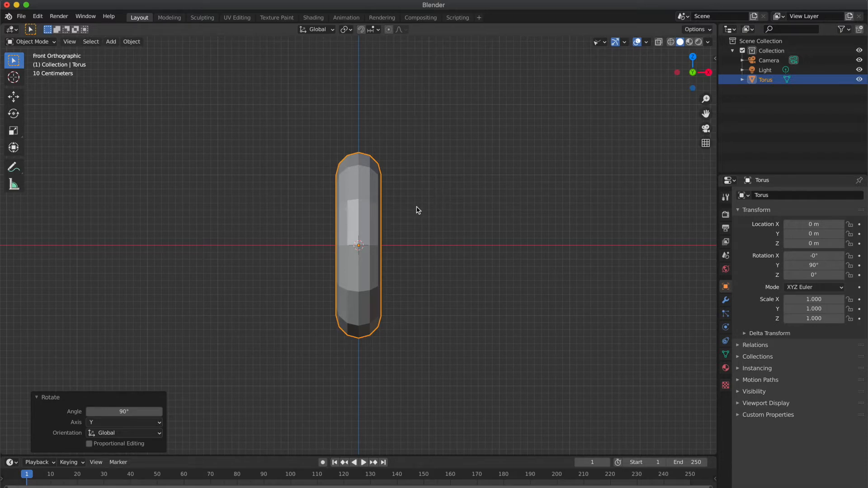
key("Tab")
key("3")
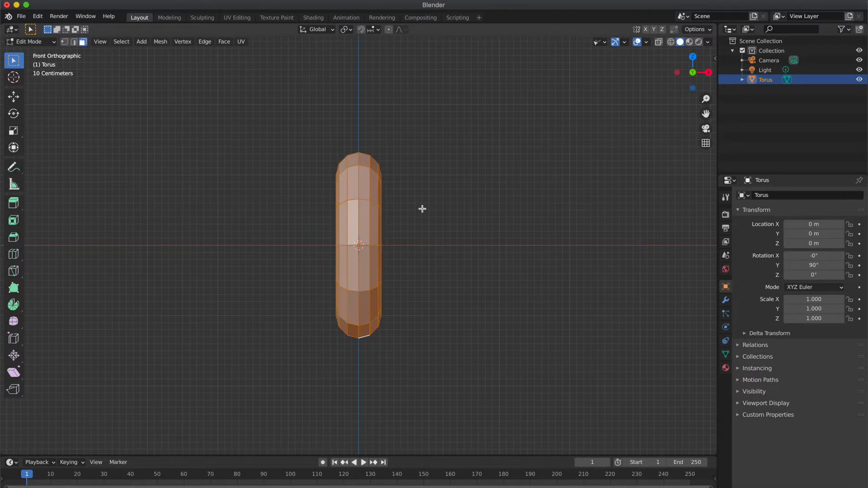
left_click(660, 42)
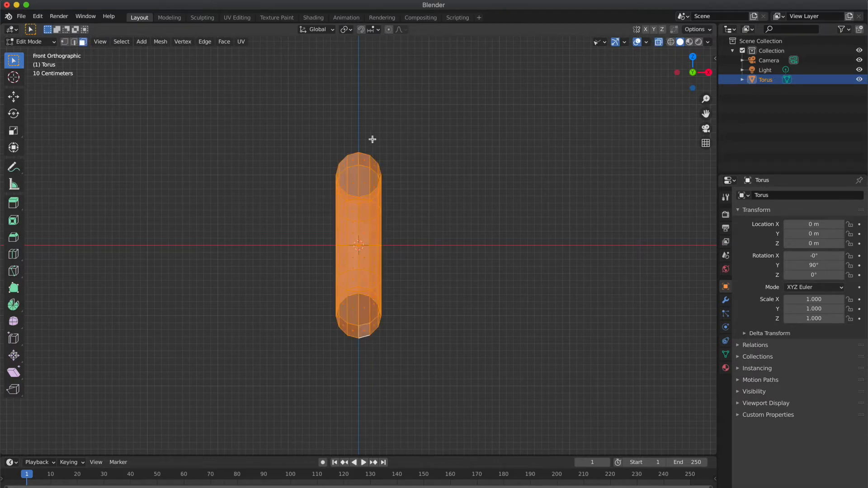
left_click_drag(362, 140, 526, 364)
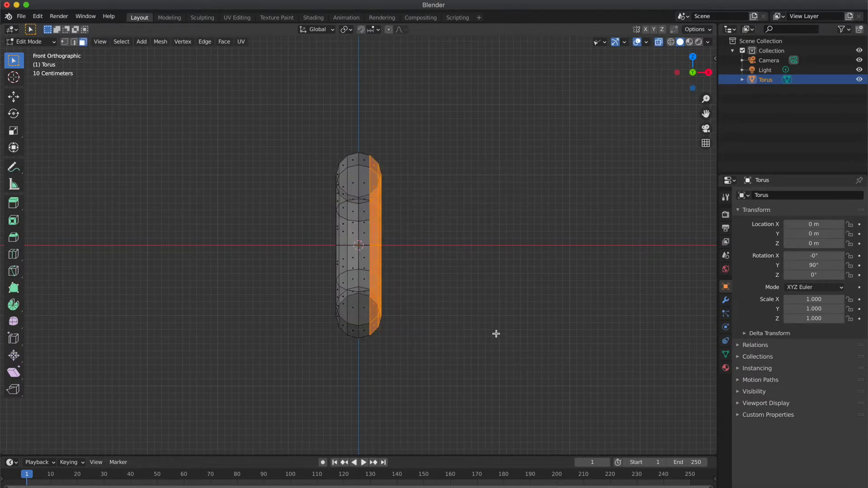
left_click_drag(361, 134, 538, 353)
key("x")
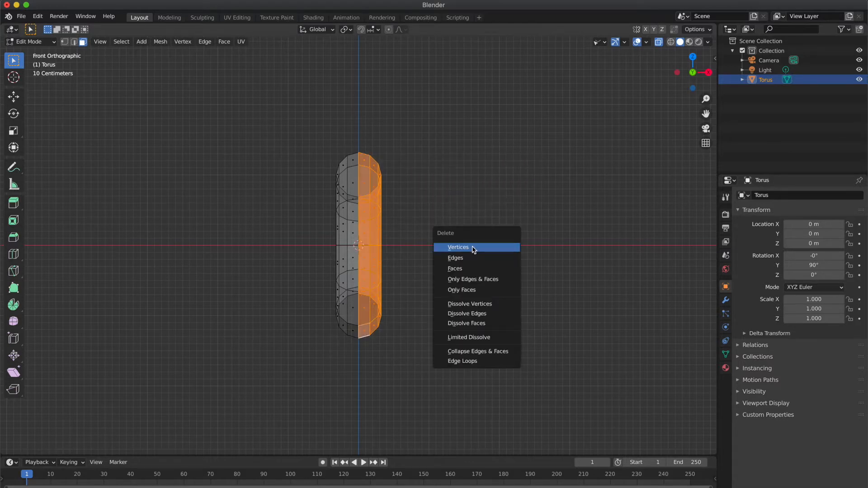
left_click(475, 267)
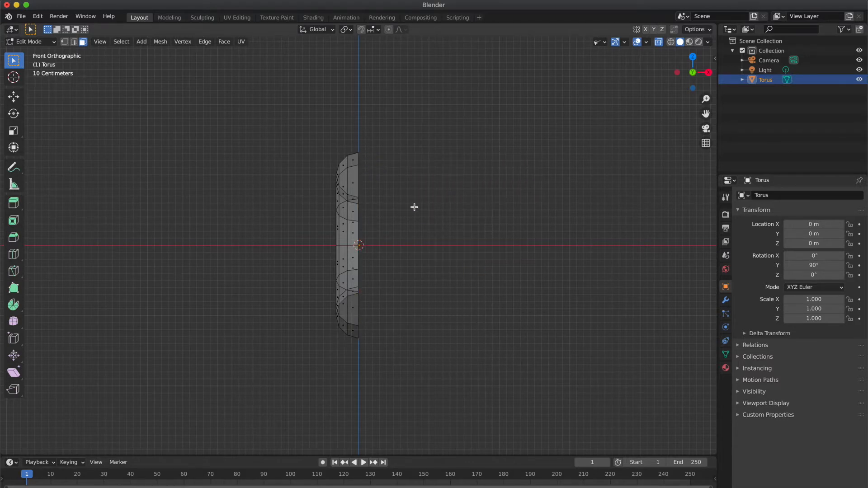
- Select the outer open edge loop of the half torus and extrude it along X by about 0.4 m
middle_click_drag(414, 208, 400, 211)
key("2")
left_click(384, 191)
left_click(374, 210, "alt")
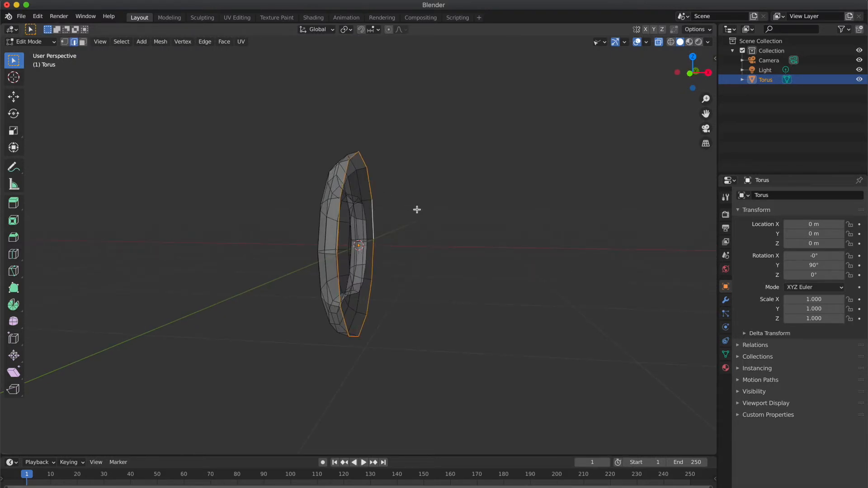
left_click(690, 76)
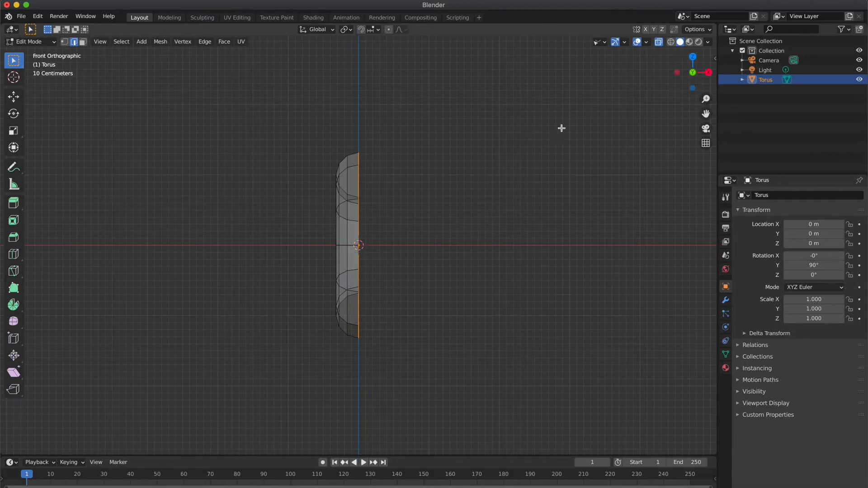
key("e")
key("x")
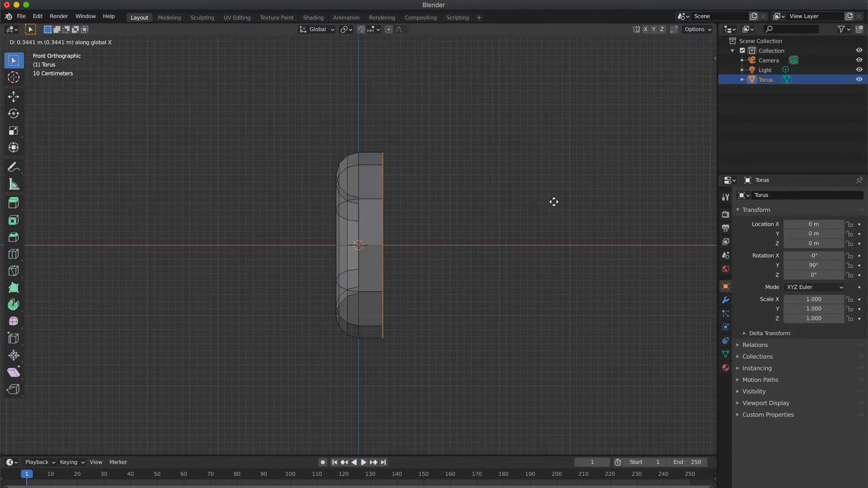
left_click(556, 201)
- Extrude the outer edge loop along X three more times as narrow bands of about 0.1, 0.1 and 0.17 m
key("e")
key("x")
left_click(564, 204)
key("e")
key("x")
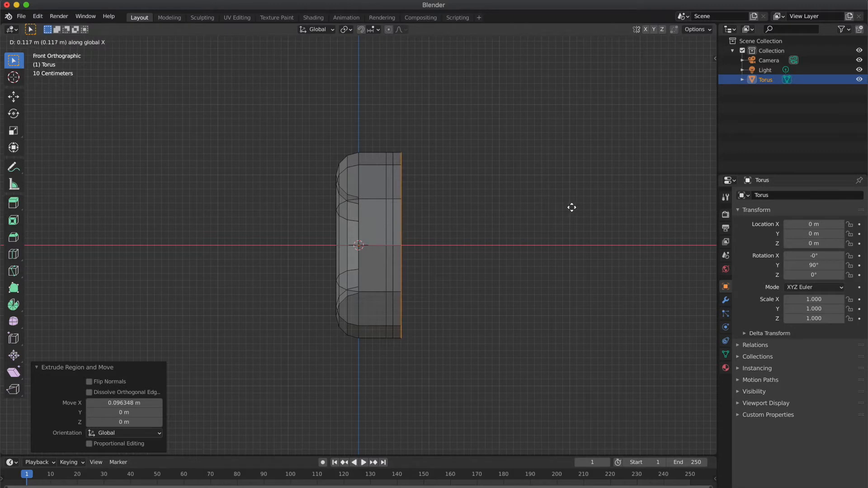
left_click(570, 206)
key("e")
key("x")
left_click(584, 208)
- Extrude the outer edge loop along X twice more, by about 0.61 m and about 0.4 m
key("e")
key("x")
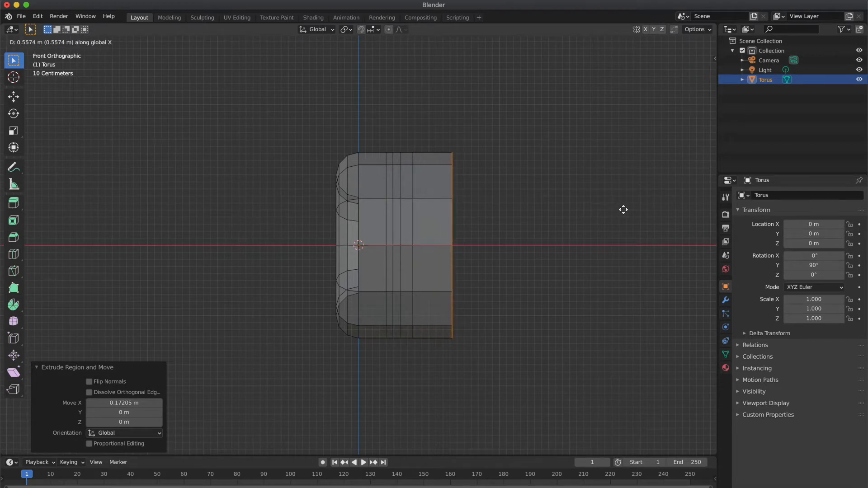
left_click(626, 210)
key("e")
key("x")
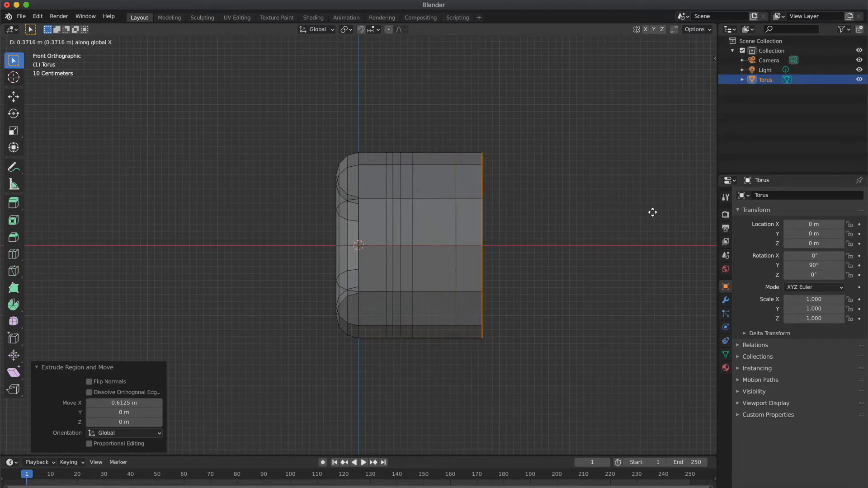
left_click(655, 213)
- Fill the open far end of the extruded body with a face and clear the selection
scroll(655, 213, "right", 10)
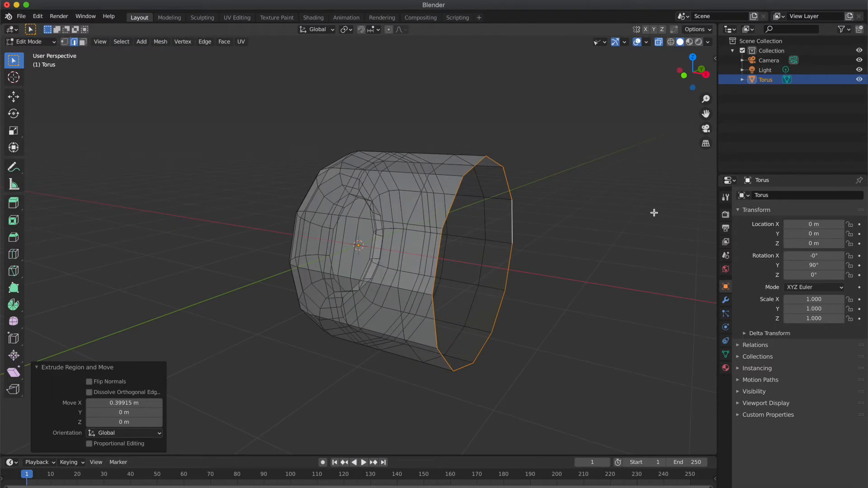
key("f")
key("alt+a")
- Select the inner open edge loop of the front ring and move it along X, deeper into the body
scroll(655, 213, "right", 10)
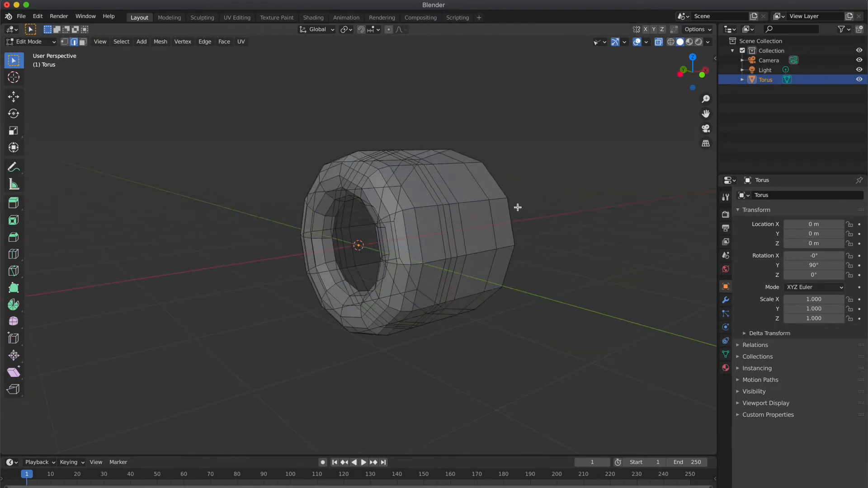
scroll(344, 207, "right", 5)
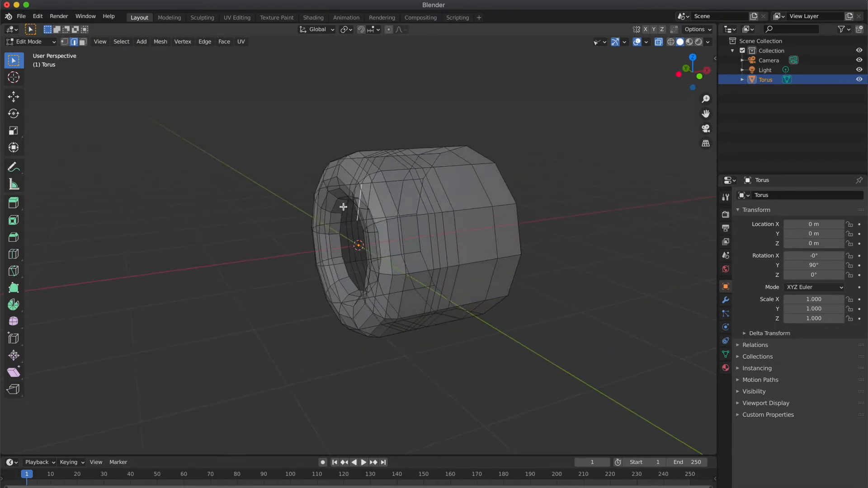
left_click(341, 223, "alt+shift")
left_click(342, 211, "alt")
scroll(342, 210, "left", 3)
key("g")
key("x")
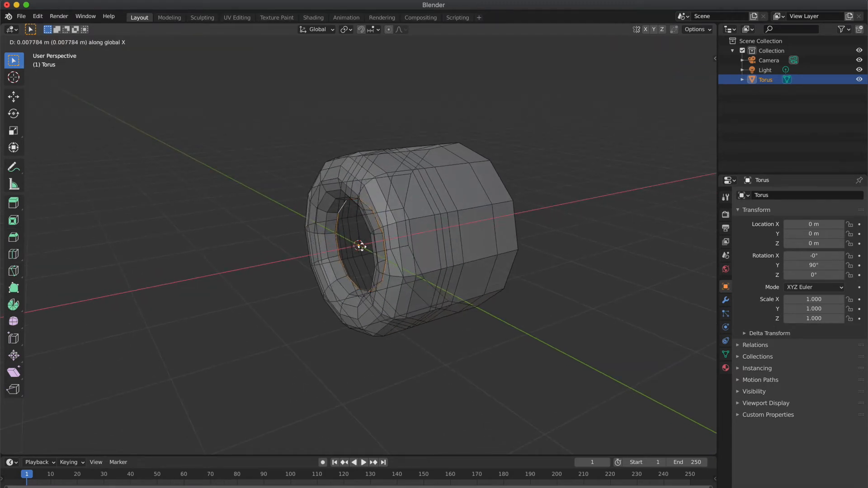
left_click(388, 240)
- Fill the recessed inner edge loop with a face to close the opening and clear the selection
key("f")
scroll(388, 240, "left", 10)
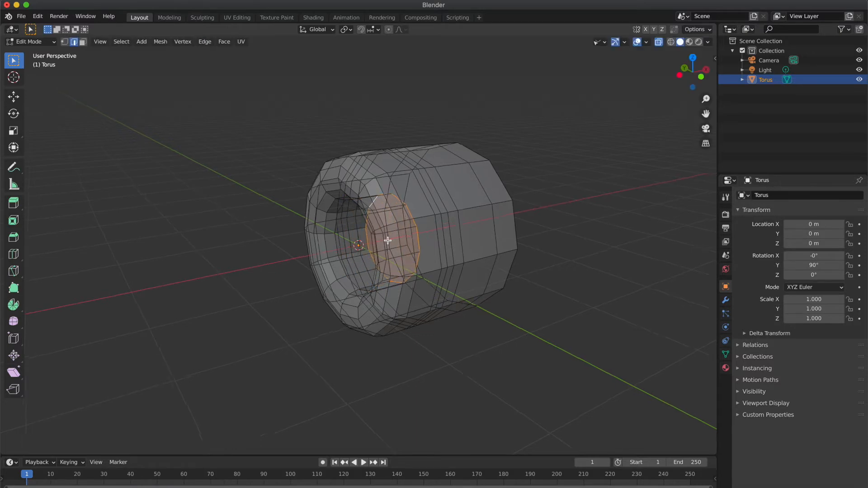
left_click(220, 230)
scroll(220, 231, "right", 10)
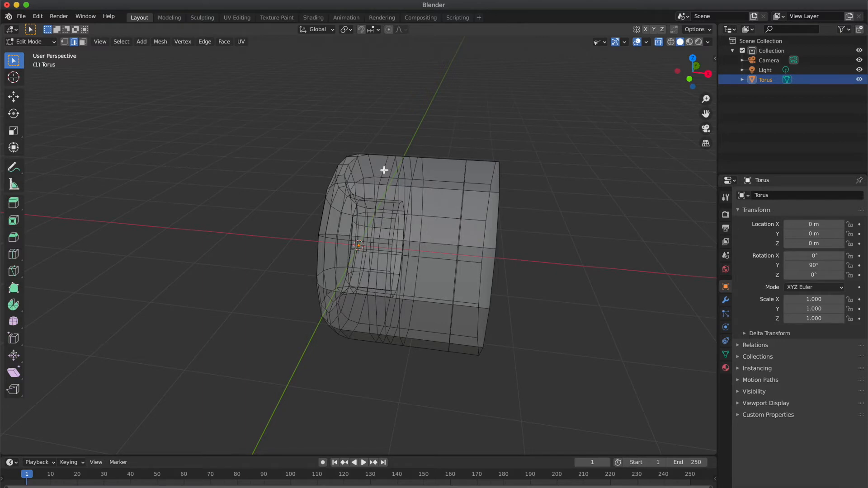
- Turn off the X-ray display and return to editing the mesh
key("Tab")
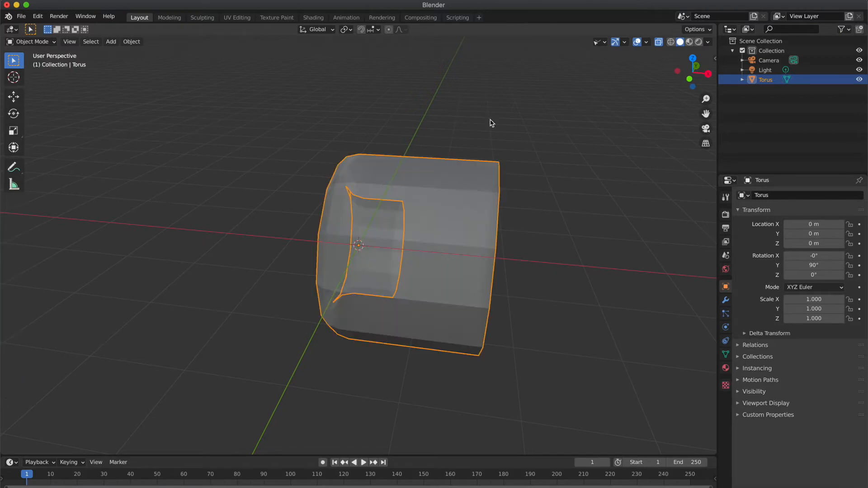
left_click(659, 42)
key("Tab")
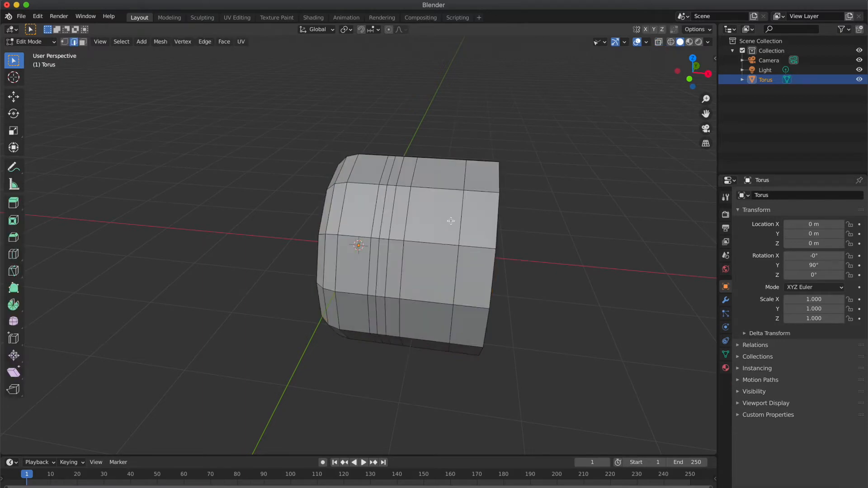
- Scale the middle edge loop of the narrow bands to about 0.82 to form a groove around the body
left_click(383, 218)
left_click(379, 250, "alt")
left_click(690, 79)
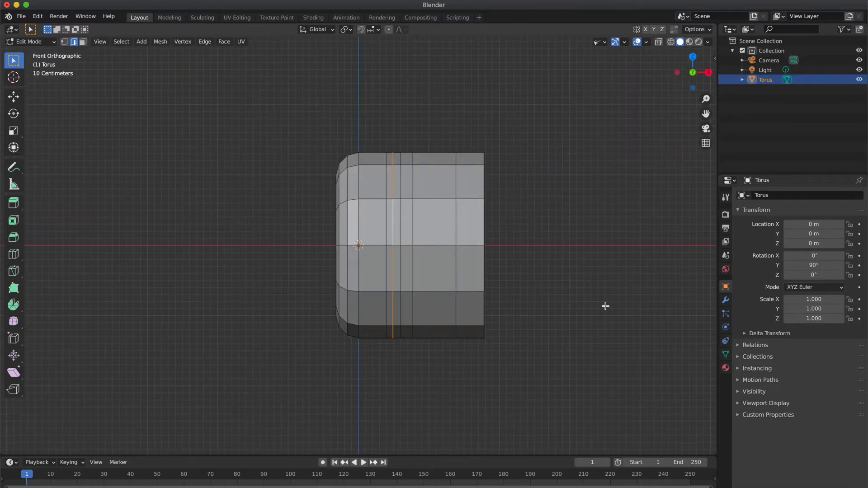
key("s")
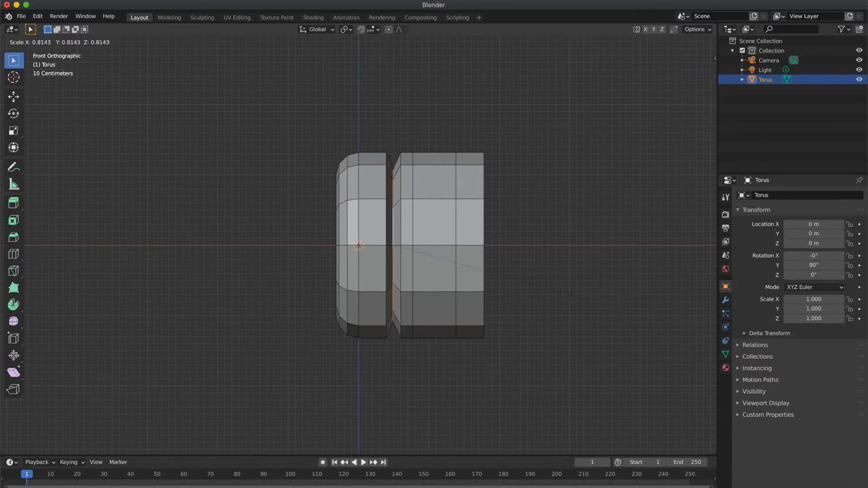
left_click(568, 295)
scroll(567, 295, "right", 5)
scroll(567, 295, "left", 10)
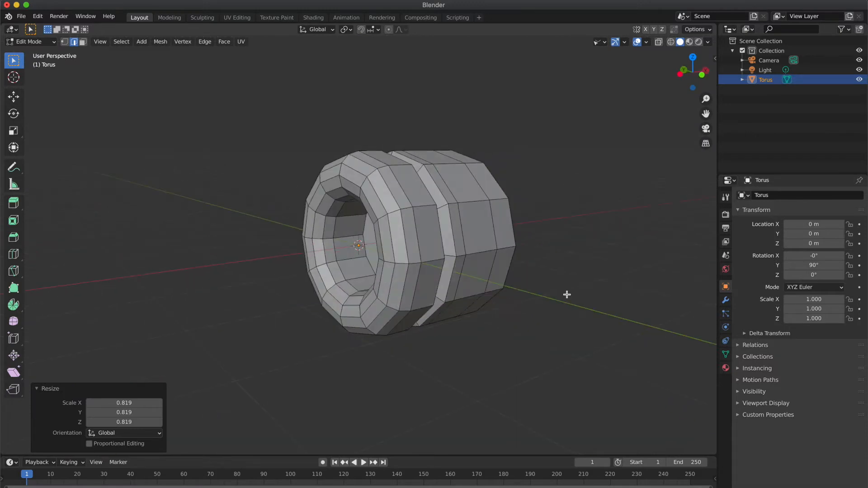
- Leave mesh editing and move the whole part about 2.74 m along X from the front view
scroll(568, 295, "left", 10)
scroll(567, 294, "right", 10)
scroll(568, 294, "right", 2)
left_click(567, 294)
scroll(567, 294, "left", 3)
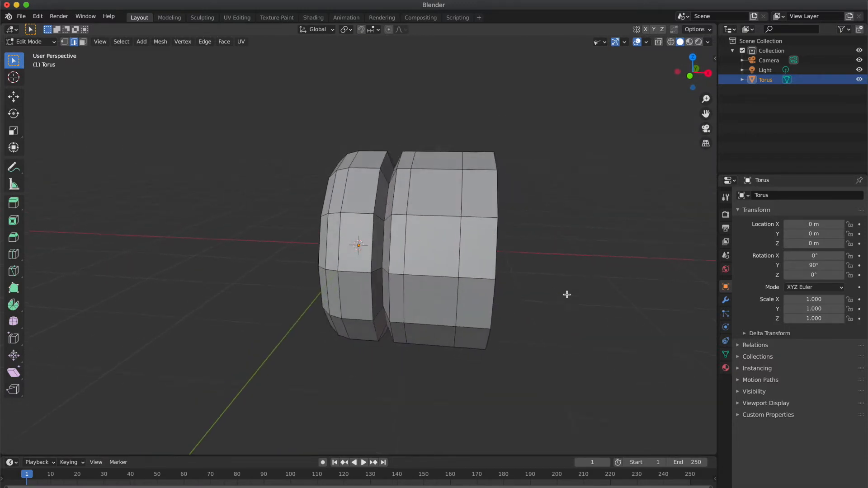
left_click(690, 79)
scroll(479, 194, "down", 3)
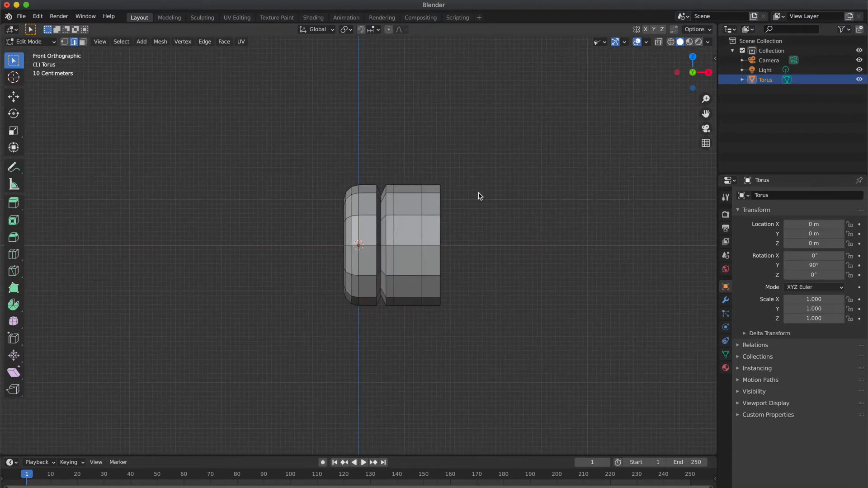
key("Tab")
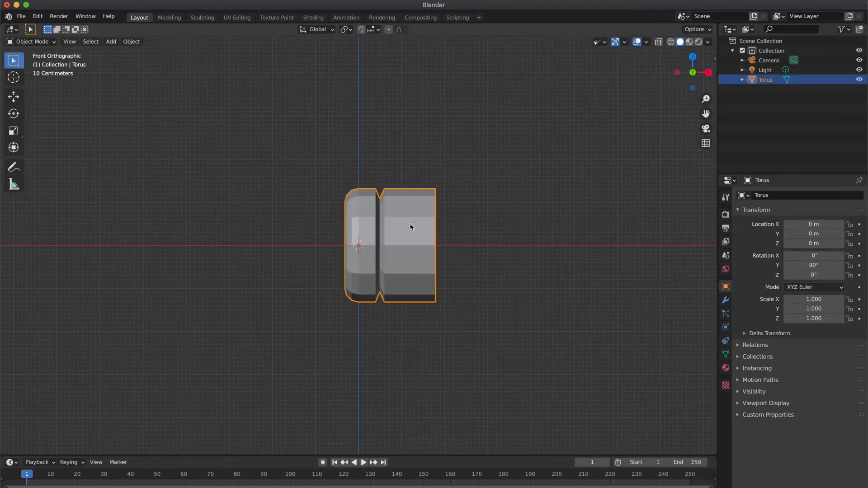
key("g")
key("x")
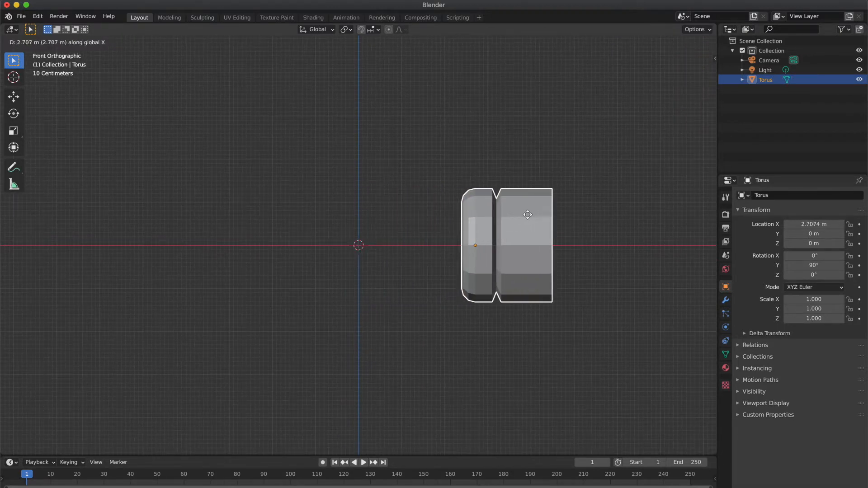
left_click(528, 214)
- Stretch the part along Z by a factor of about 1.28, judged from the right-side view
middle_click_drag(528, 215, 545, 200)
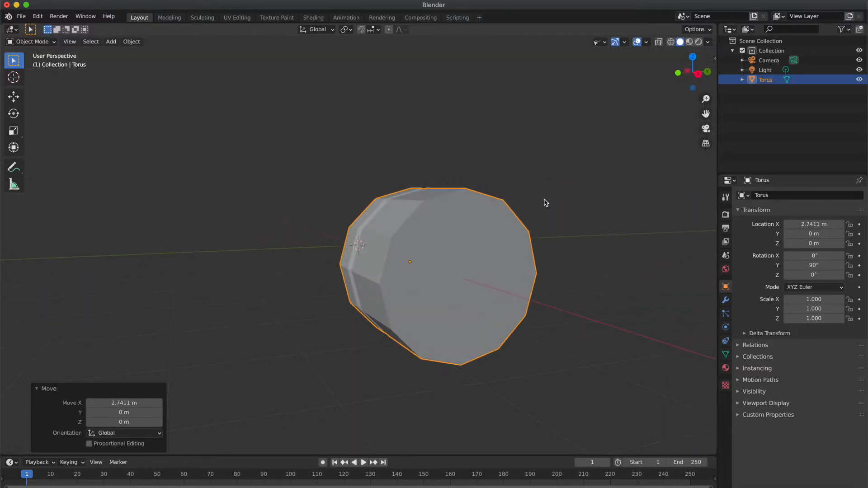
left_click(696, 68)
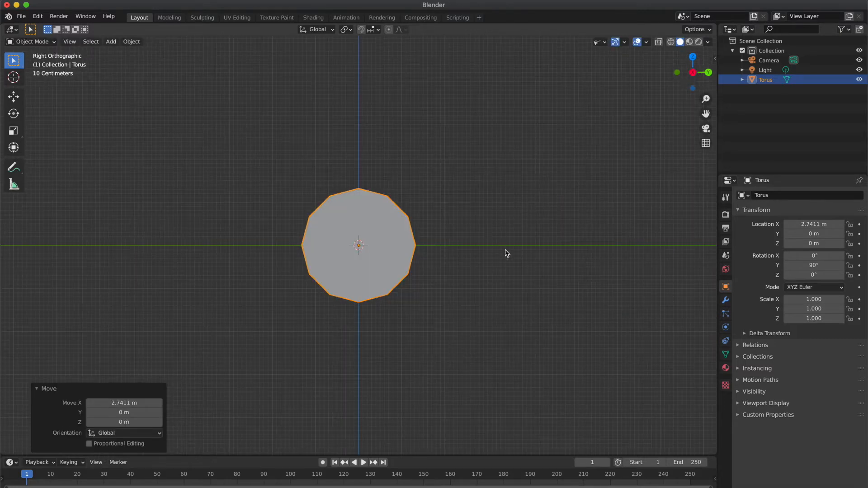
key("s")
key("z")
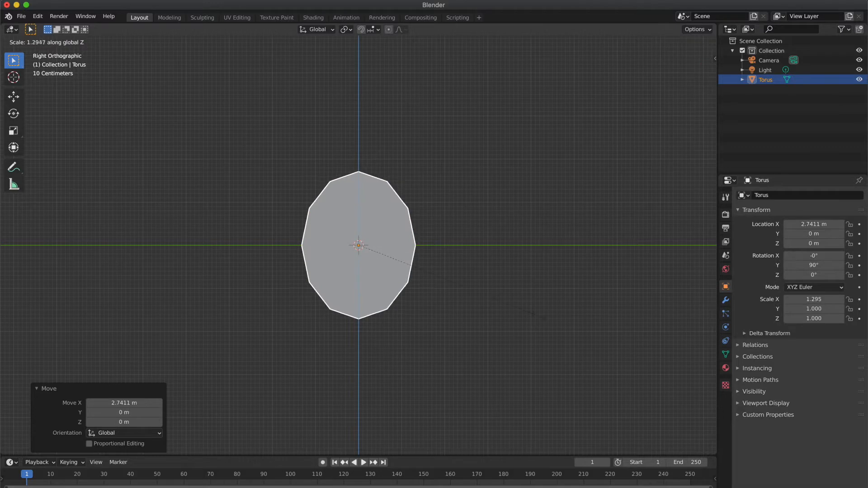
left_click(412, 264)
- Return to the front view and shift the part about 0.03 m further along X
middle_click_drag(537, 312, 641, 225)
left_click(691, 69)
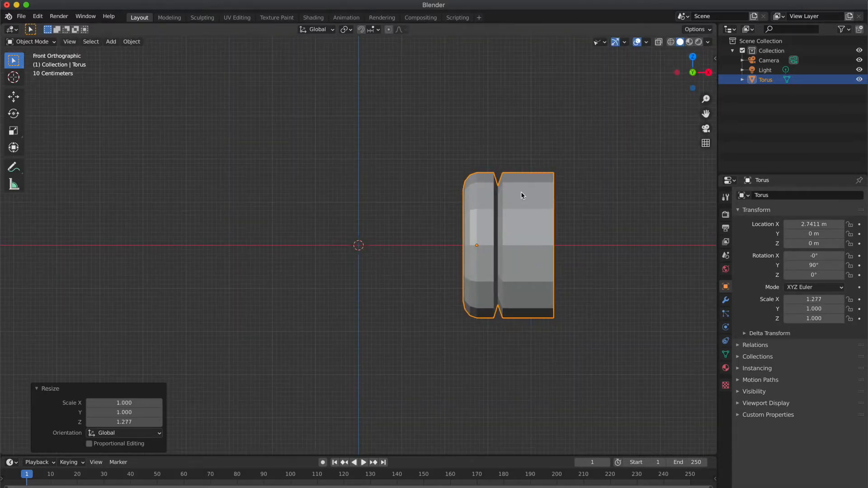
scroll(521, 193, "right", 5, "shift")
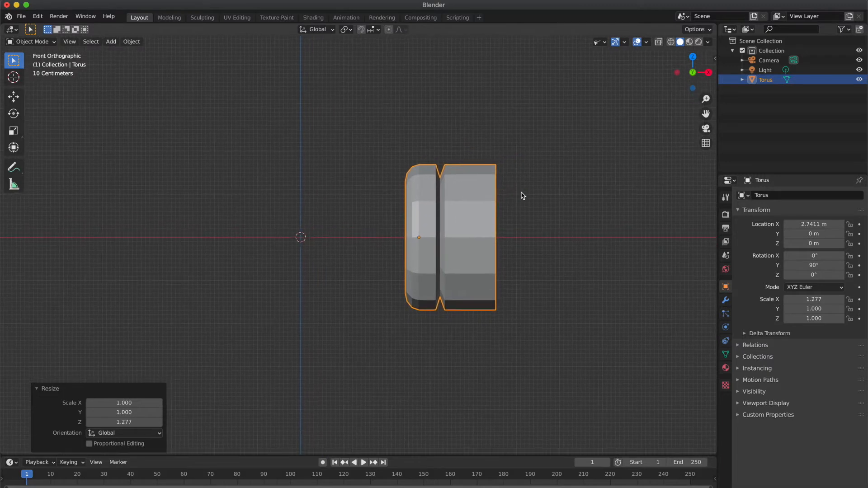
key("g")
key("x")
left_click(523, 192)
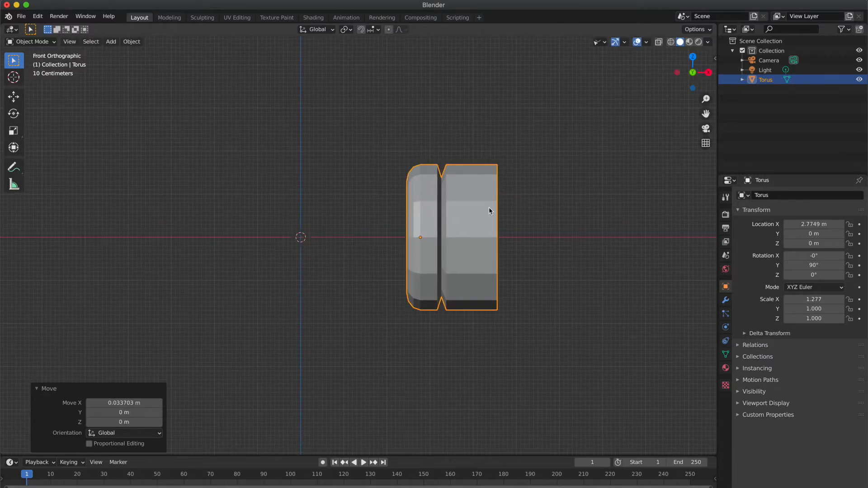
- Tilt the part about 16.2° around the global Y axis
key("r")
key("y")
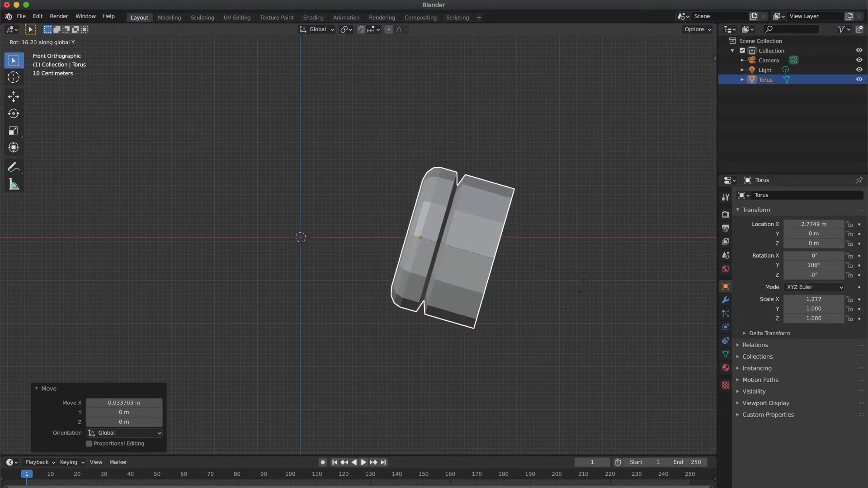
left_click(584, 288)
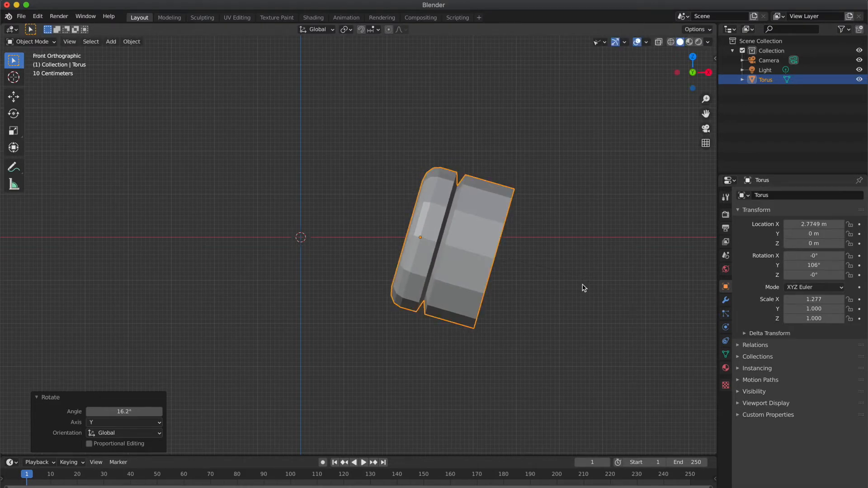
- Apply the part's rotation to its mesh data, keeping the part selected
left_click(546, 240)
left_click(482, 232)
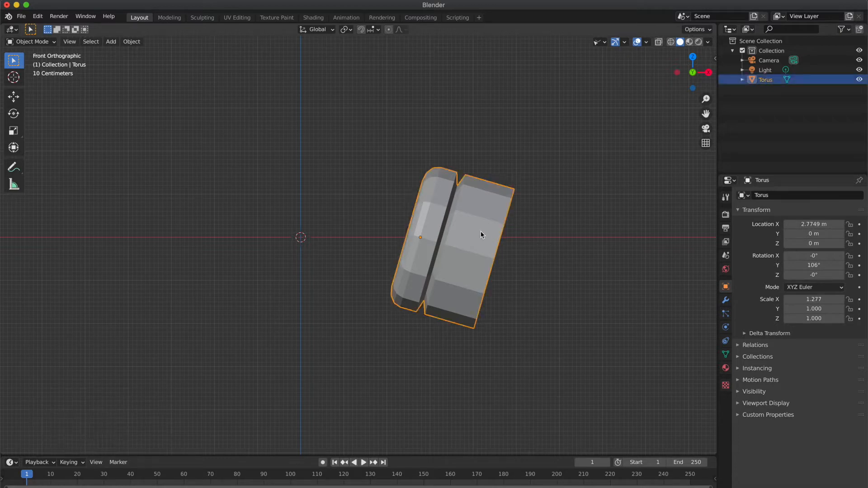
key("ctrl+a")
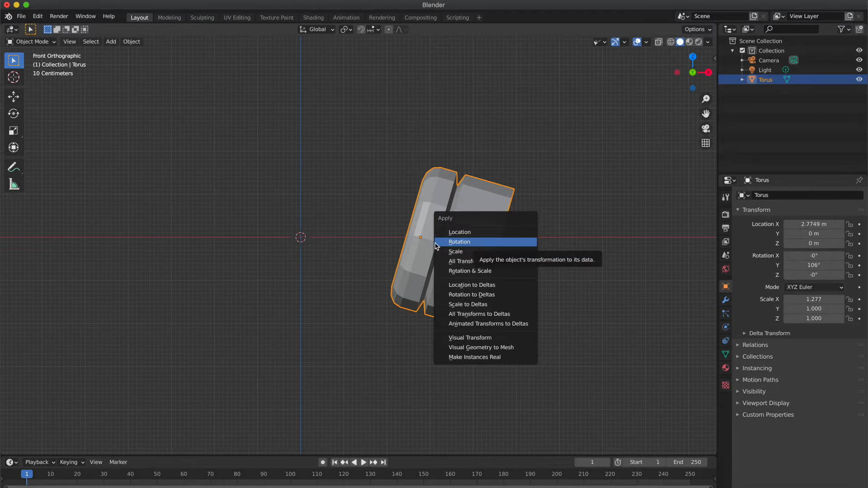
left_click(471, 245)
left_click(554, 186)
left_click(473, 216)
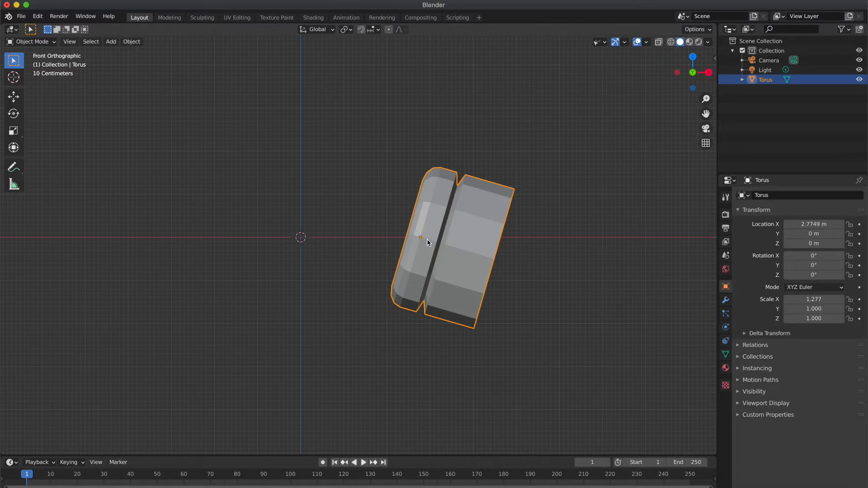
- Set the part's origin to the 3D cursor at the world center
right_click(480, 218)
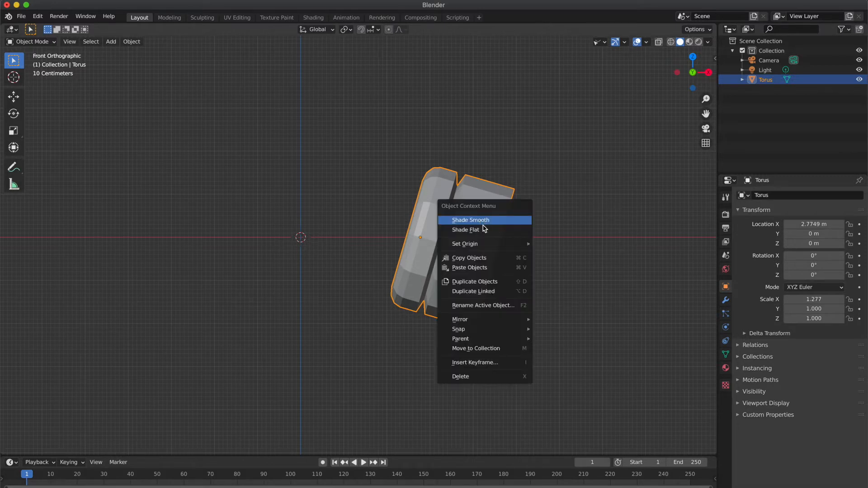
mouse_move(512, 244)
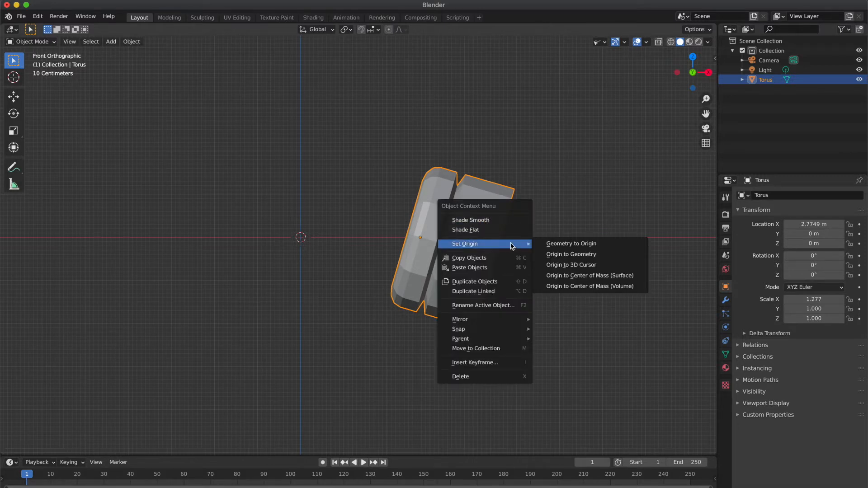
left_click(572, 265)
right_click(458, 235)
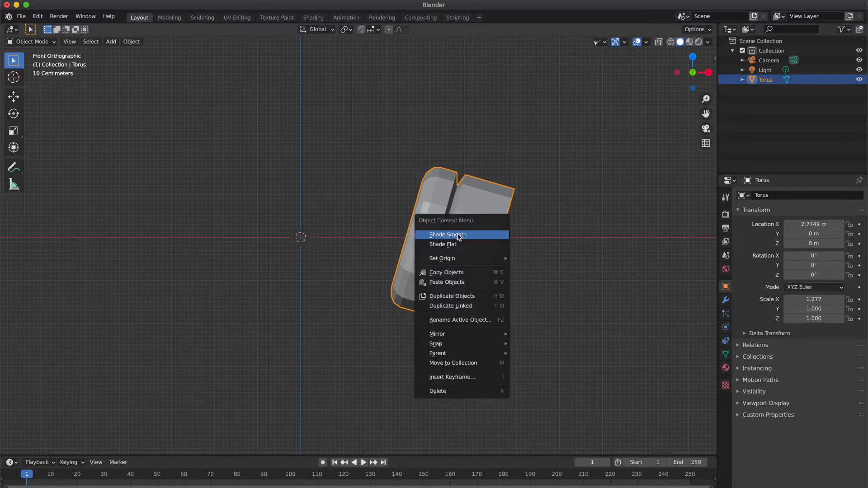
mouse_move(471, 258)
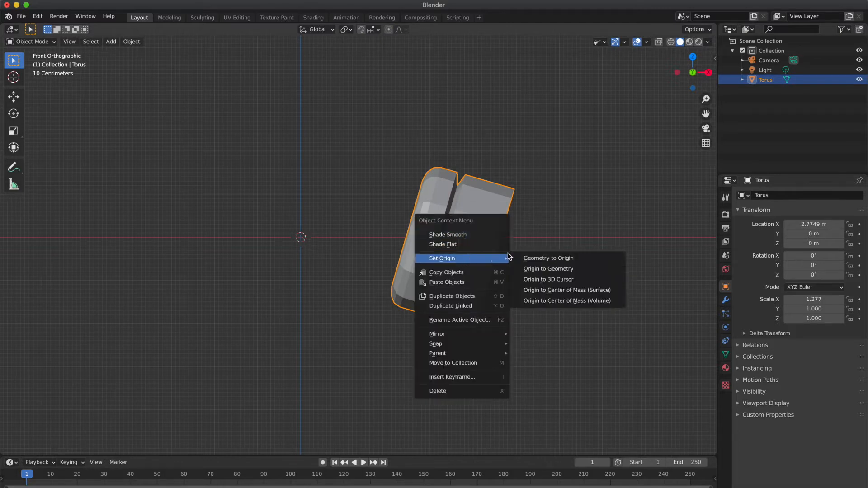
left_click(551, 281)
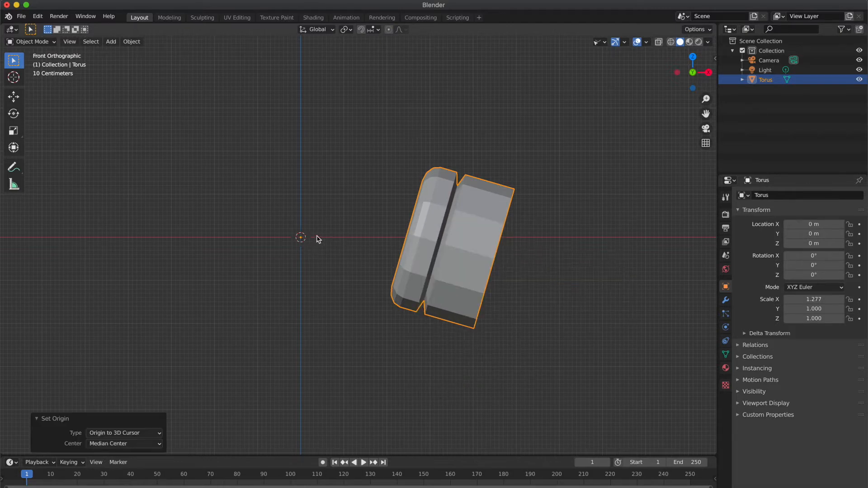
- Test a rotation of the part around its origin by about -1.72° and undo it
left_click(463, 236)
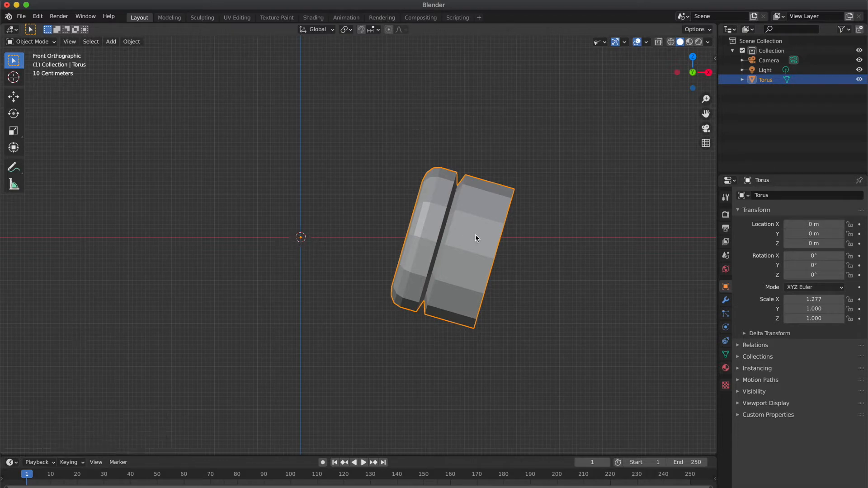
left_click(511, 238)
left_click(484, 229)
key("r")
left_click(574, 248)
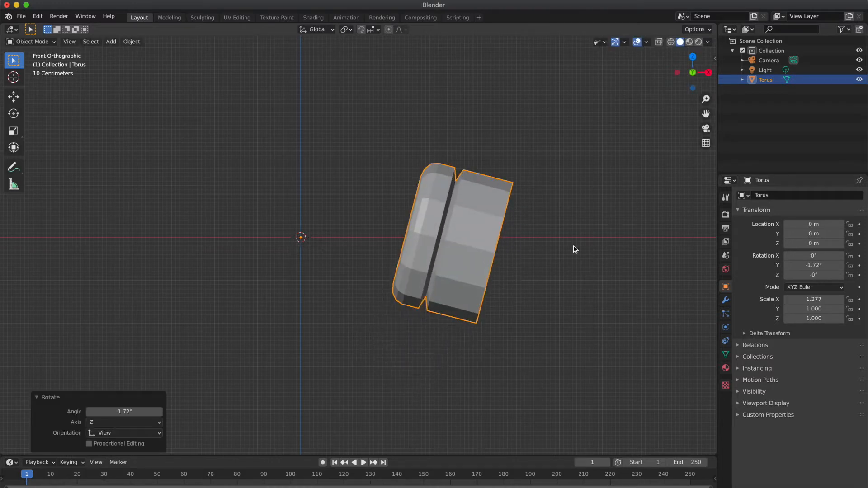
key("ctrl+z")
- Add a Mirror modifier to the part, mirroring it across the X axis
left_click(574, 249)
scroll(574, 249, "down", 2)
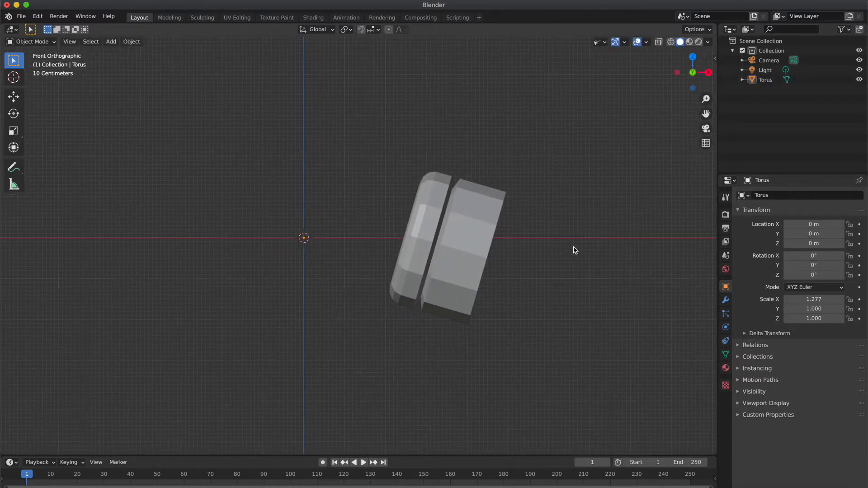
scroll(574, 249, "right", 5, "shift")
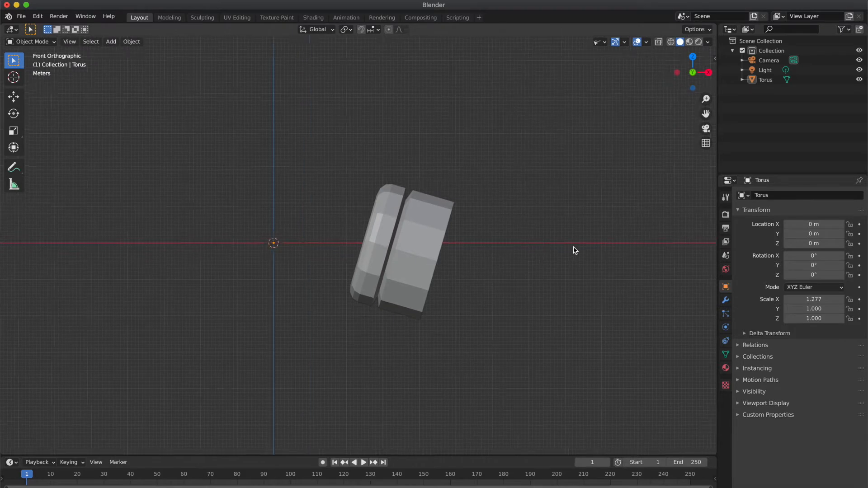
scroll(426, 243, "right", 4)
left_click(353, 240)
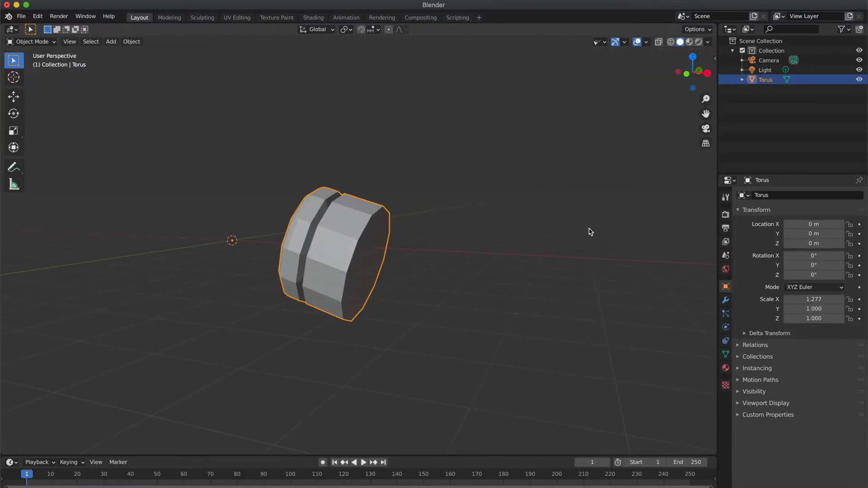
left_click(725, 300)
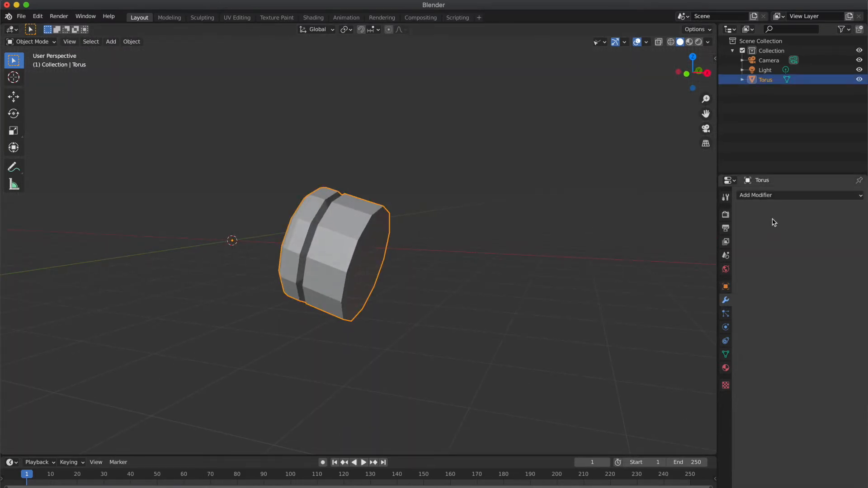
left_click(776, 196)
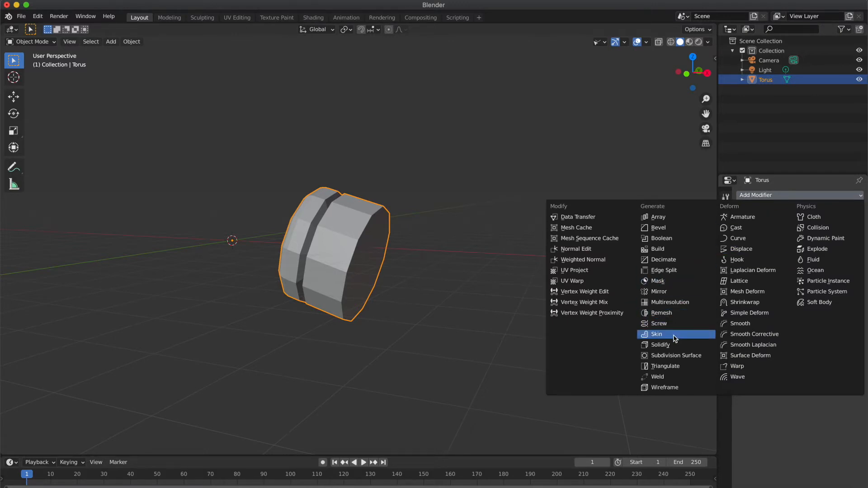
left_click(664, 293)
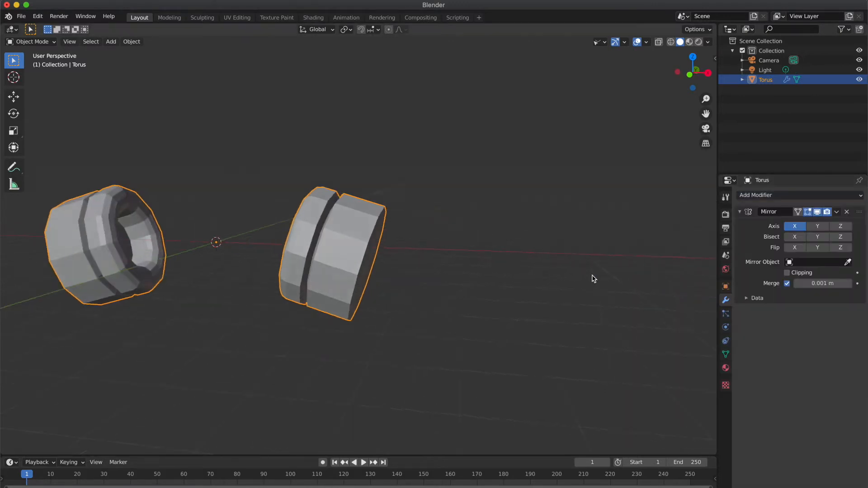
- Select the two adjacent top faces on the outer housing of the original ear cup in face select mode
left_click(699, 75)
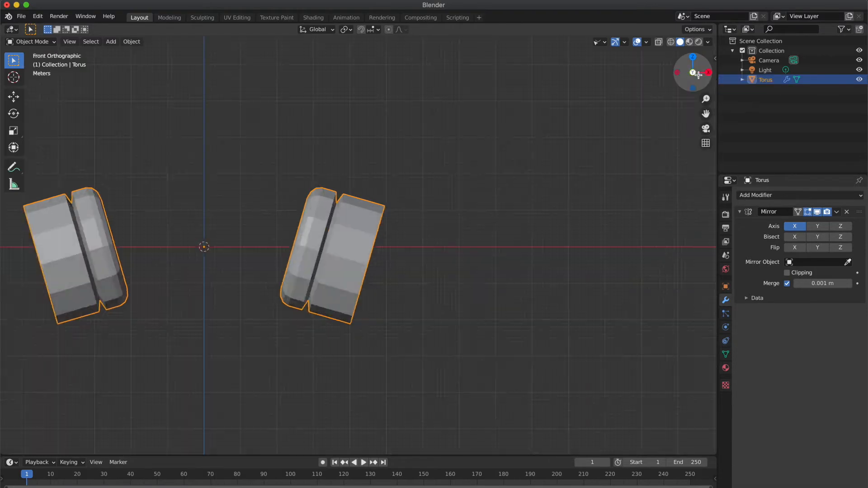
scroll(482, 203, "left", 5, "shift")
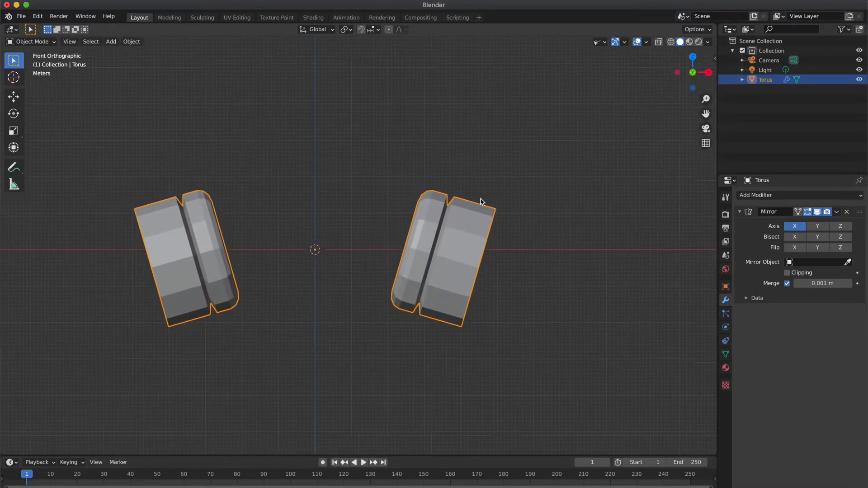
scroll(680, 230, "right", 10)
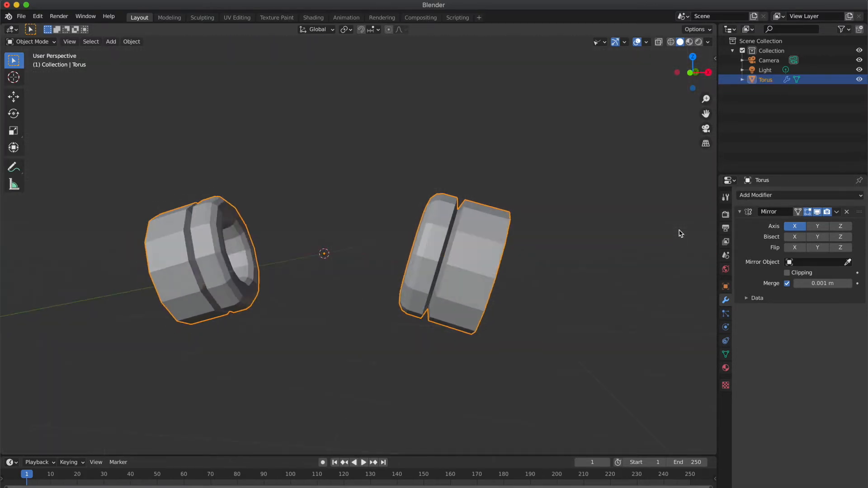
key("Tab")
scroll(571, 235, "right", 8)
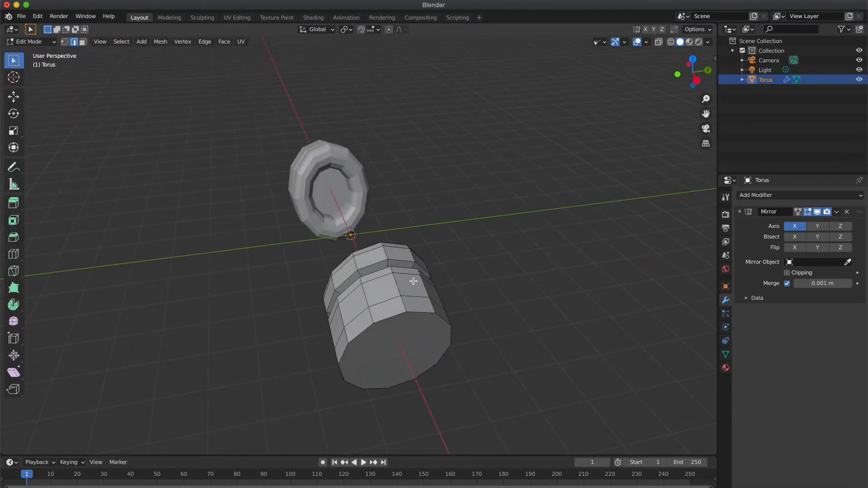
key("3")
left_click(409, 282)
left_click(386, 287, "shift")
scroll(386, 288, "left", 5)
scroll(386, 288, "up", 8)
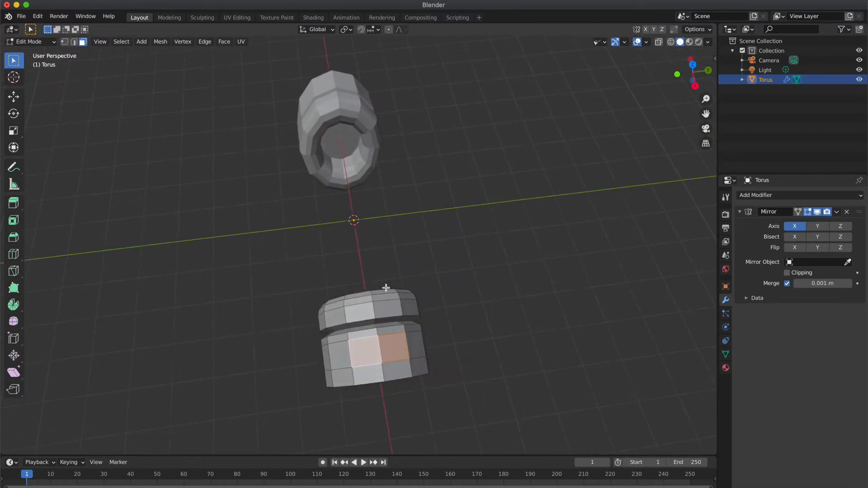
scroll(407, 353, "up", 2)
scroll(406, 353, "down", 3)
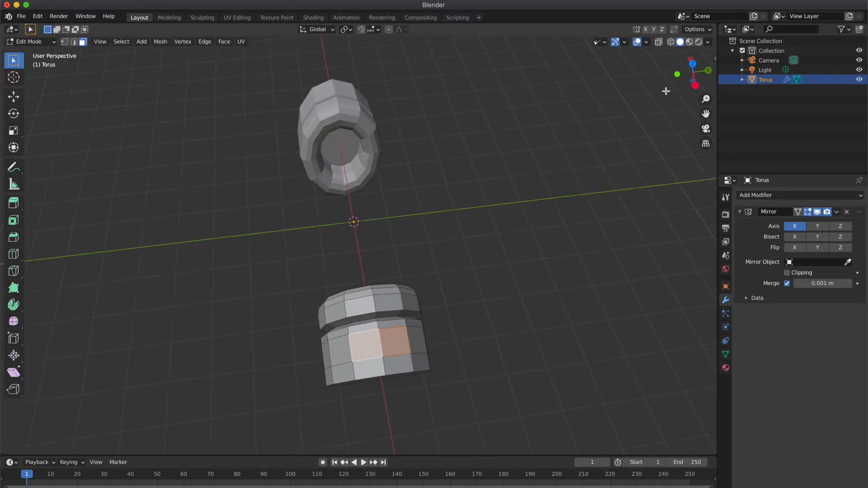
- Extrude the two selected faces upward in front view with Extrude to Cursor to form the headband's first segment
left_click(677, 74)
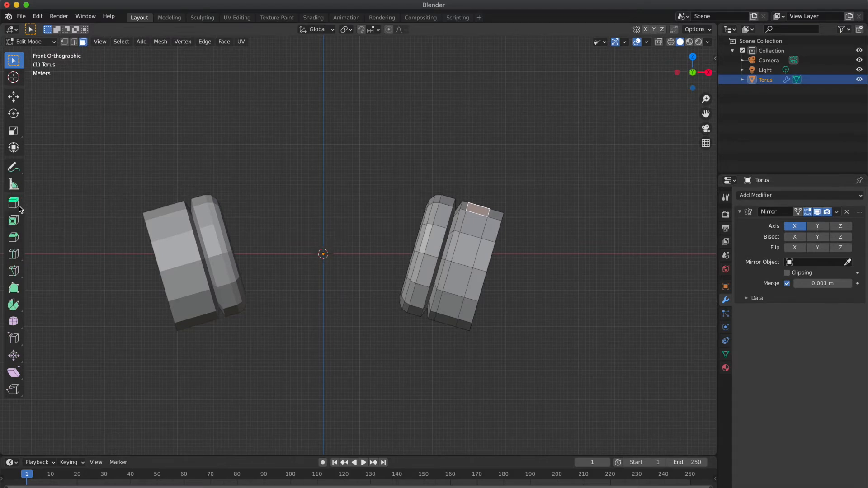
left_click_drag(15, 206, 79, 287)
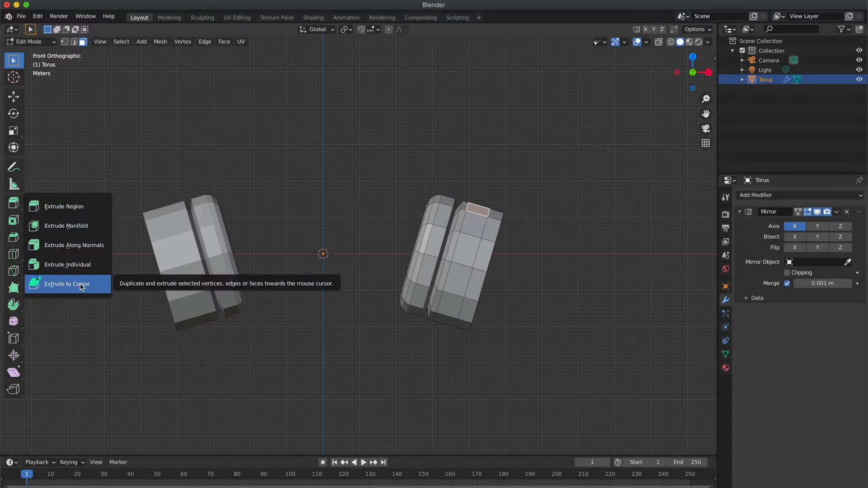
left_click(81, 286)
left_click_drag(16, 209, 68, 282)
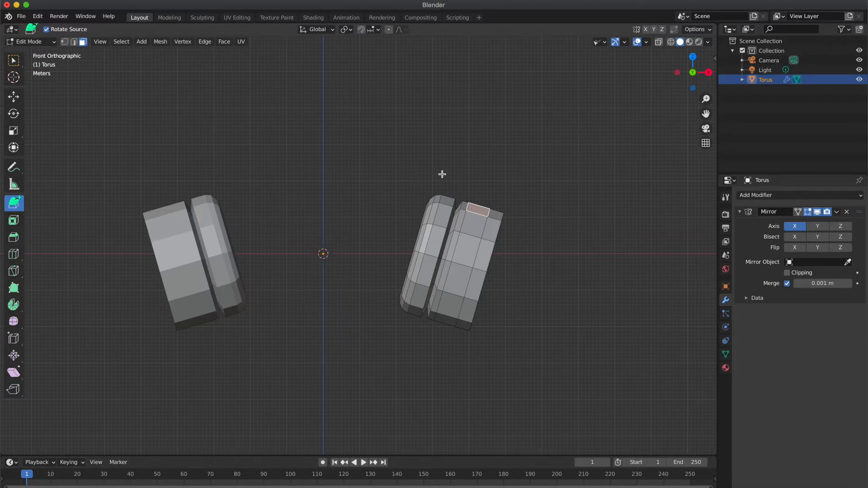
scroll(442, 174, "up", 5, "shift")
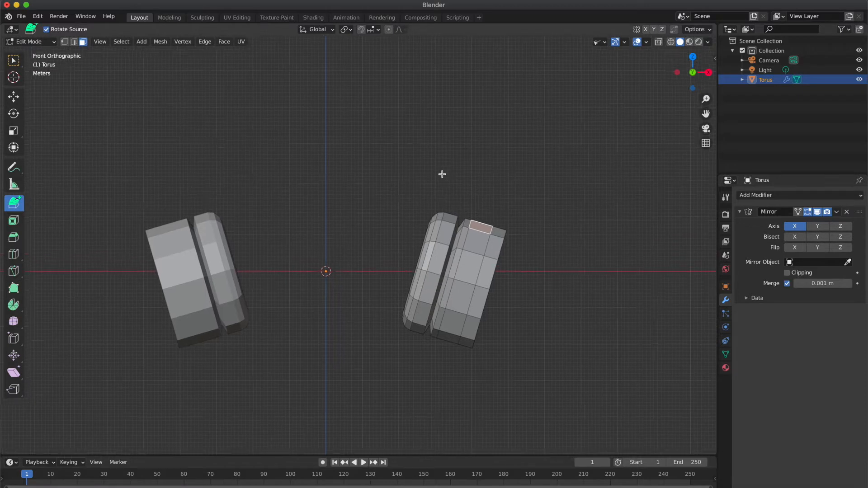
left_click(506, 224)
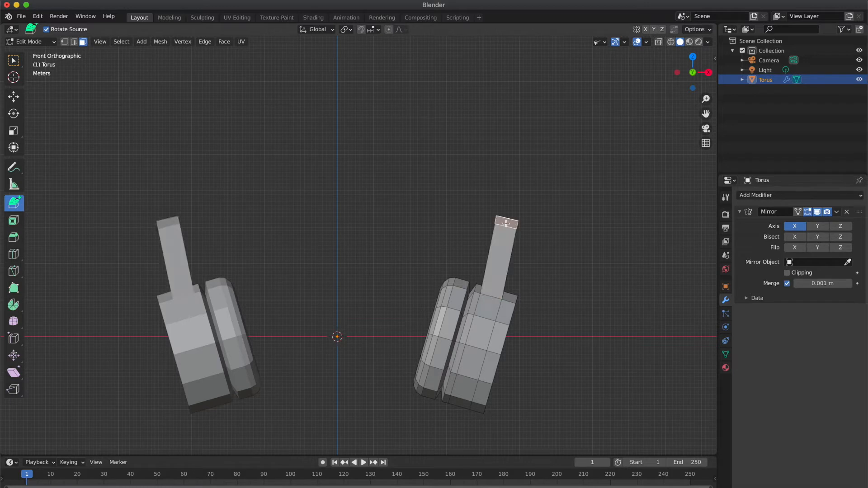
- Extrude a second headband segment up and inward, and rotate its end face about -39.1° around the Y axis
left_click(488, 153)
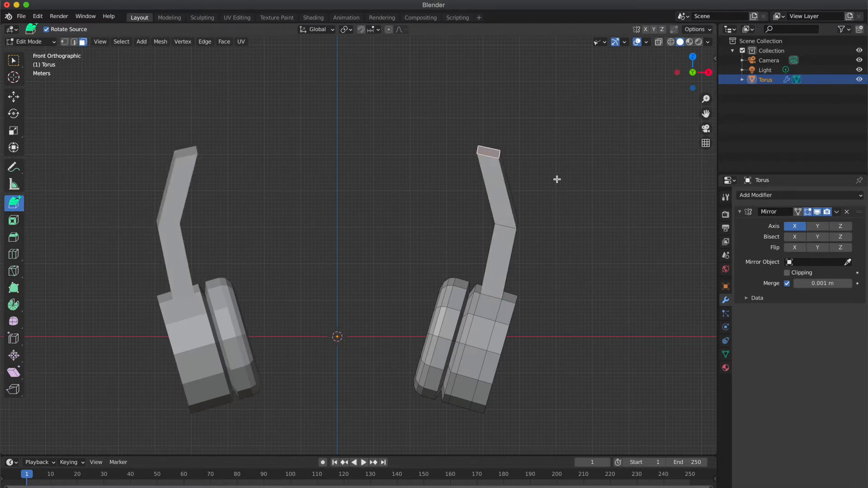
key("r")
key("y")
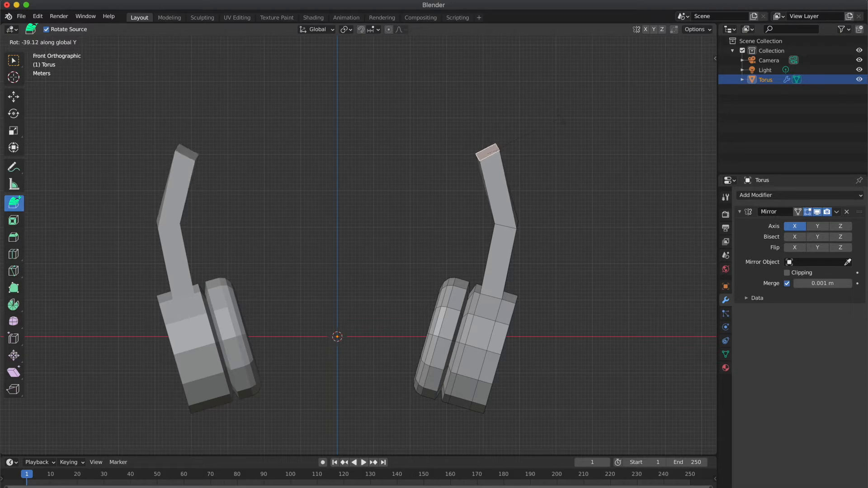
left_click(561, 121)
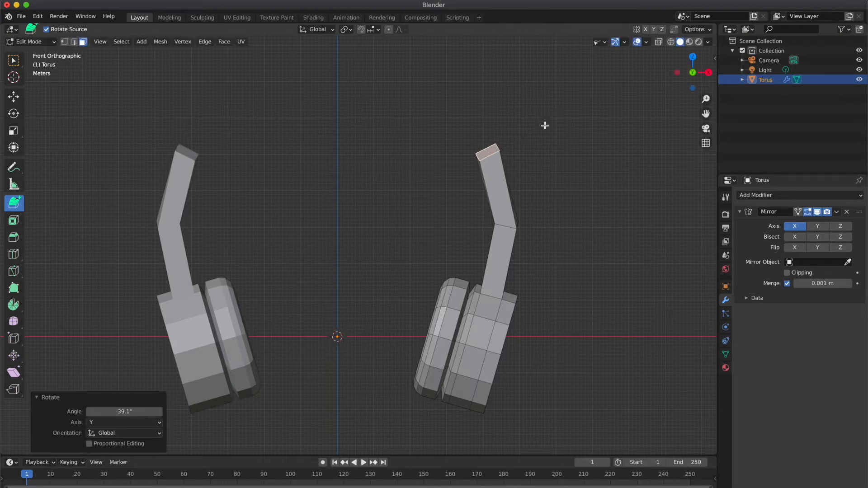
- Extrude a third headband segment toward the center and rotate its end face about -34.4° around the Y axis
left_click(435, 105)
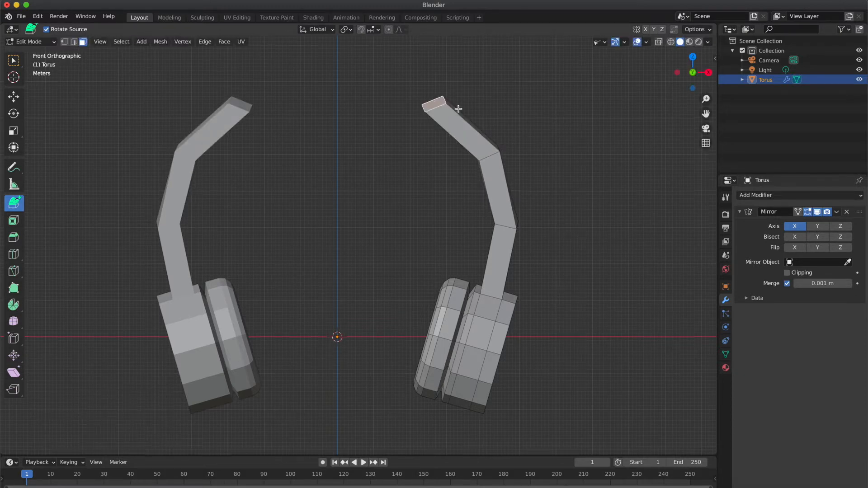
scroll(458, 109, "up", 5)
key("r")
key("y")
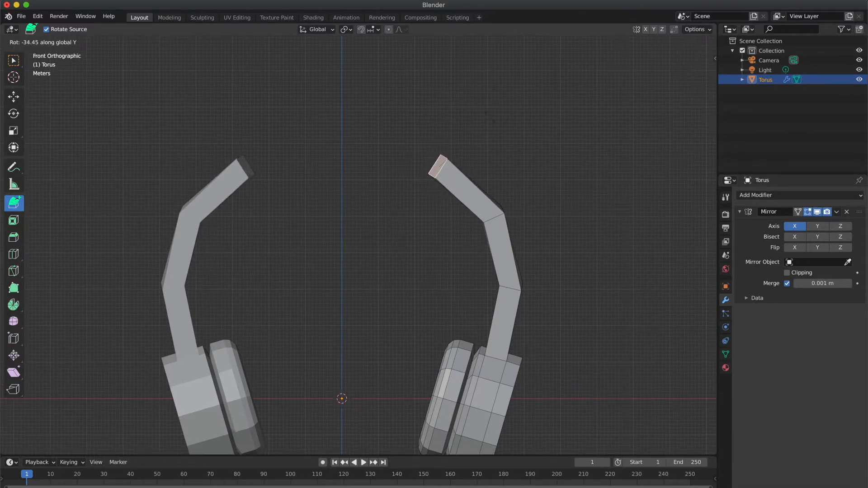
left_click(491, 121)
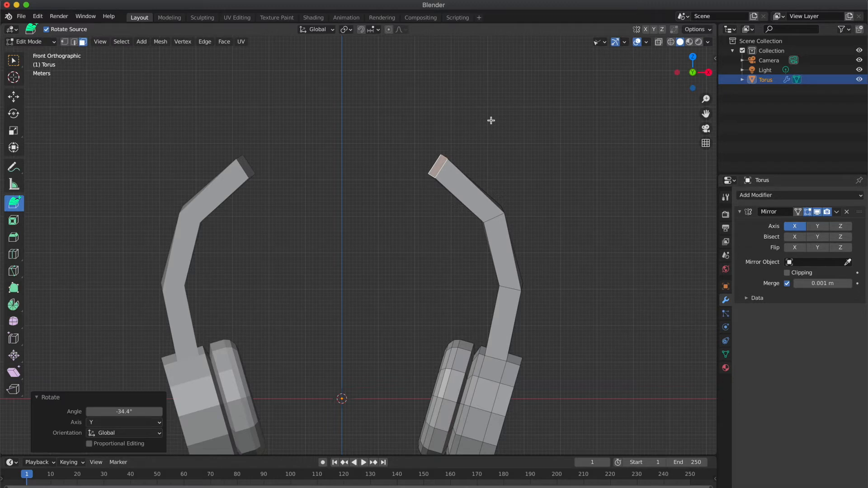
- Extrude a fourth headband segment near the center and turn its end face nearly upright around Y, ending with a rotation of about -46.5°
left_click(378, 144)
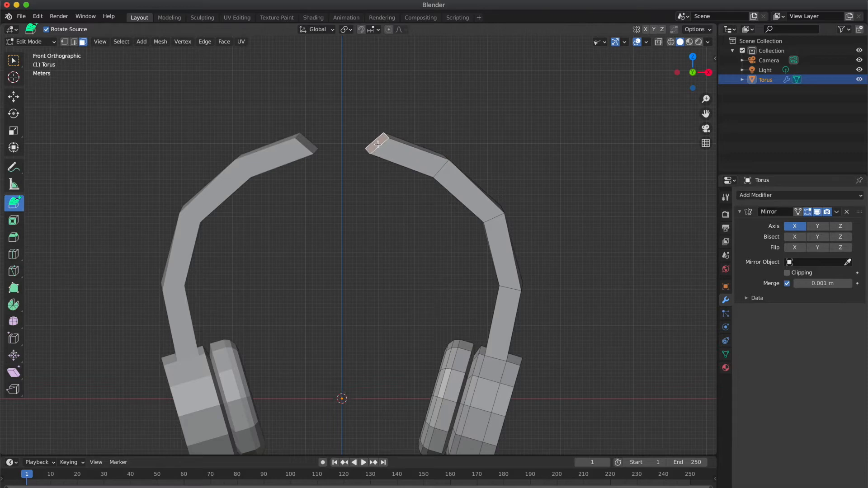
key("r")
key("y")
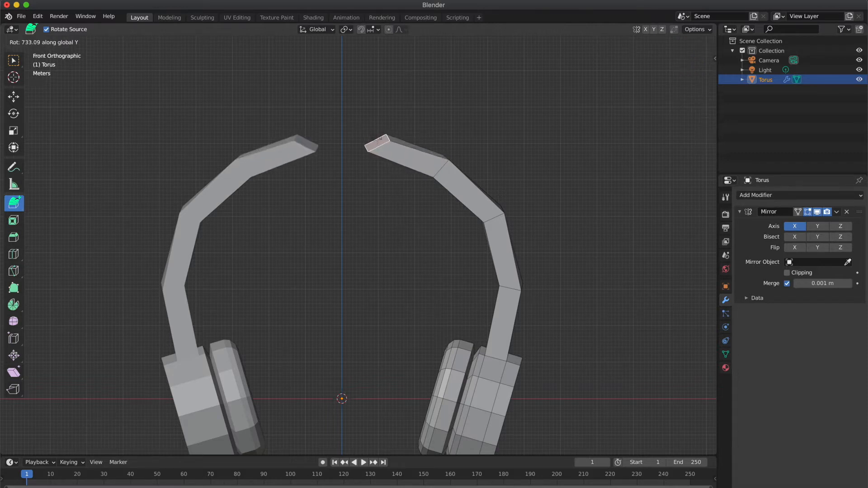
left_click(377, 139)
key("r")
key("y")
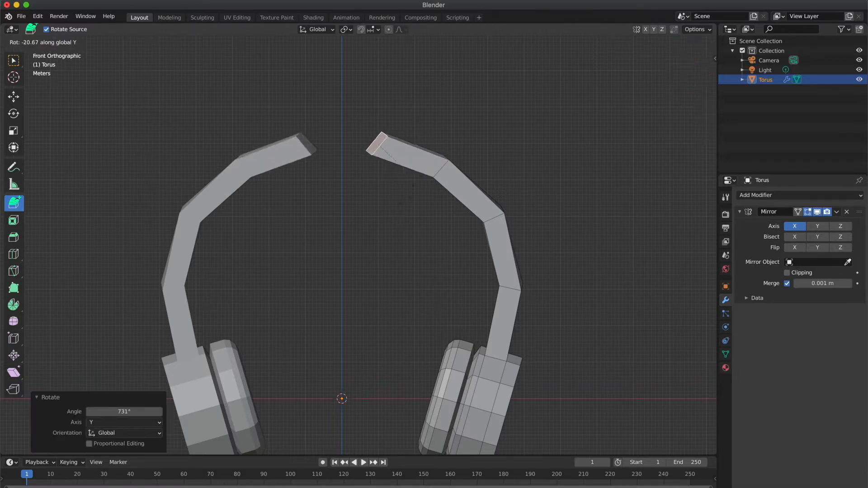
left_click(422, 158)
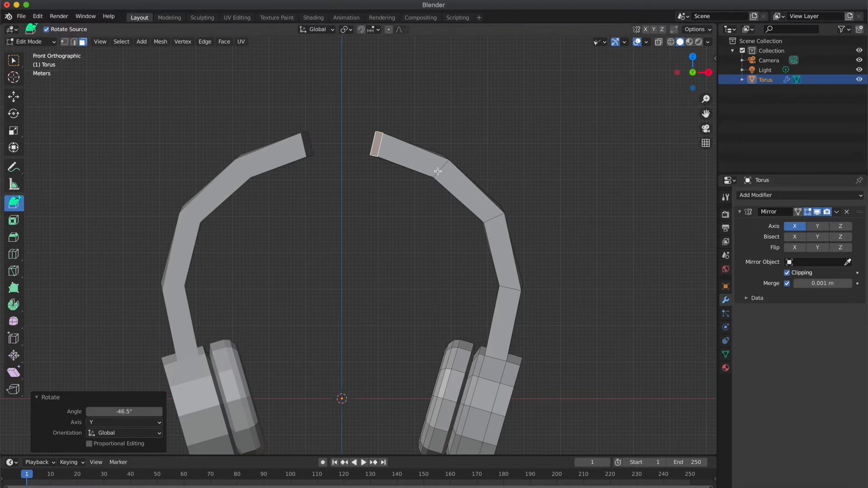
- Enable clipping on the Mirror modifier and extrude the end face about -1.2092 m along X to close the headband at the mirror plane
key("e")
key("x")
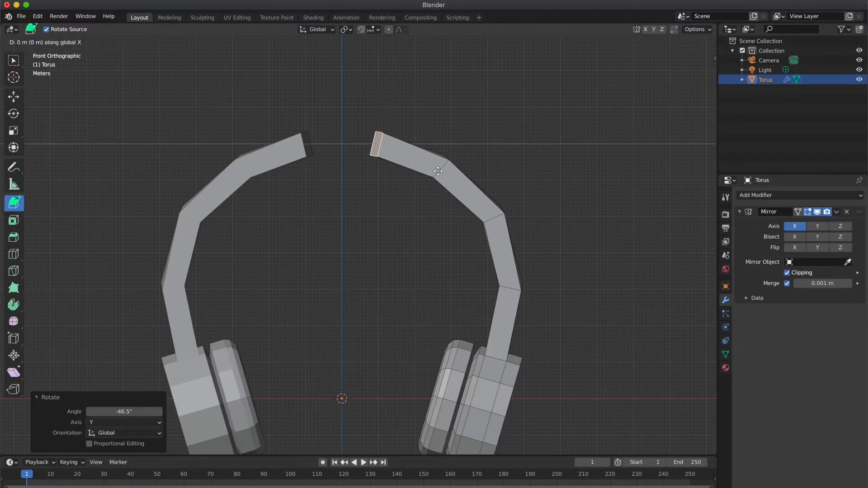
left_click(394, 166)
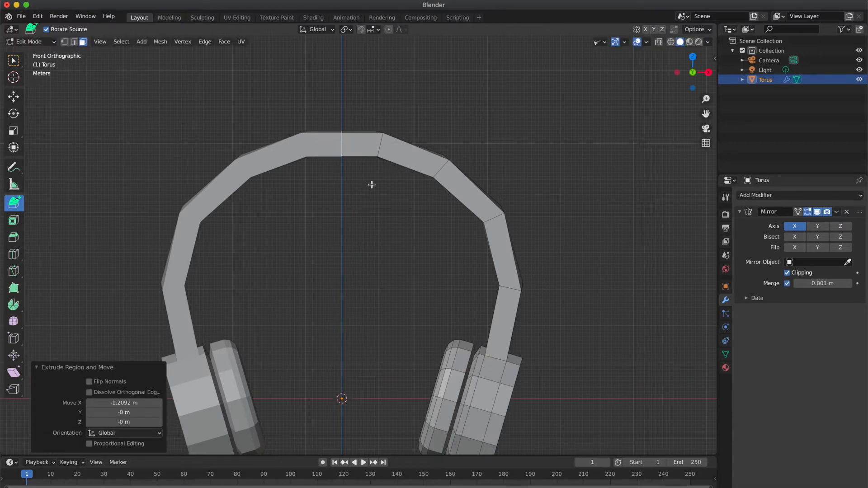
- Raise the headband's top center slightly using proportional editing with smooth falloff, and clear the selection with the selection tool active
left_click(389, 30)
key("g")
scroll(392, 212, "down", 13)
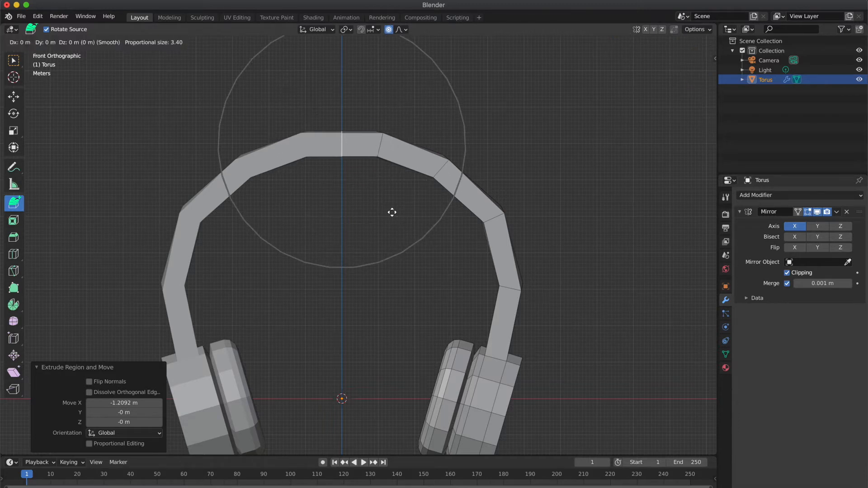
scroll(391, 202, "down", 1)
scroll(392, 202, "down", 3)
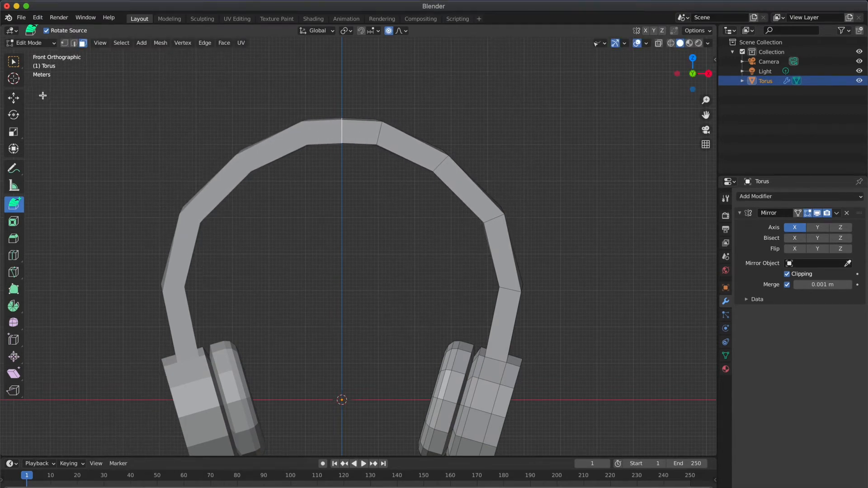
left_click(17, 63)
left_click(125, 100)
- Examine the shape of the headband and ear cups from several angles
scroll(126, 101, "right", 10)
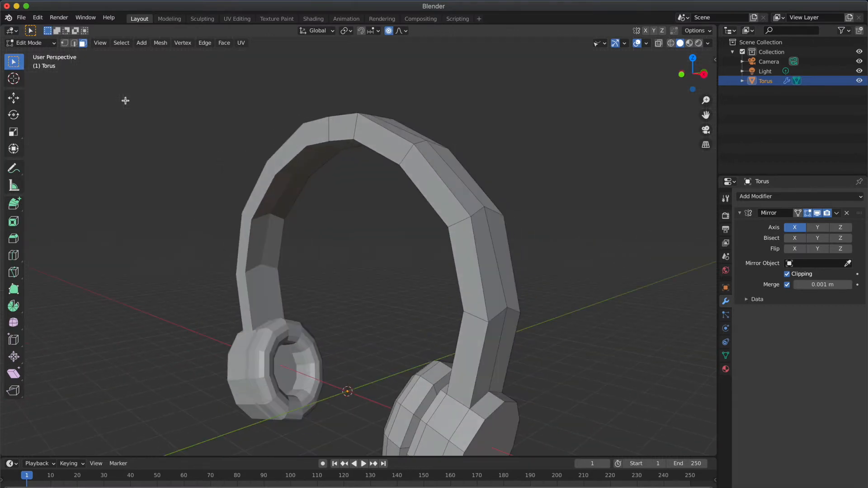
scroll(125, 100, "down", 5)
scroll(125, 100, "left", 10)
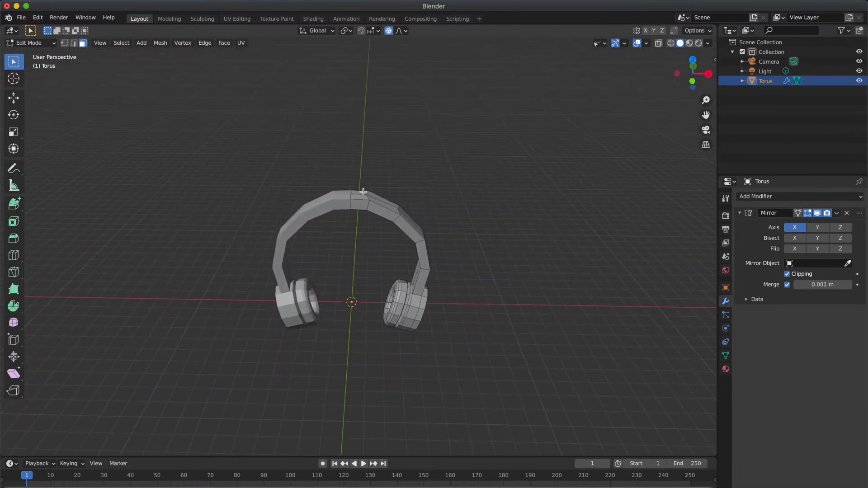
scroll(364, 192, "up", 5)
scroll(363, 192, "right", 10)
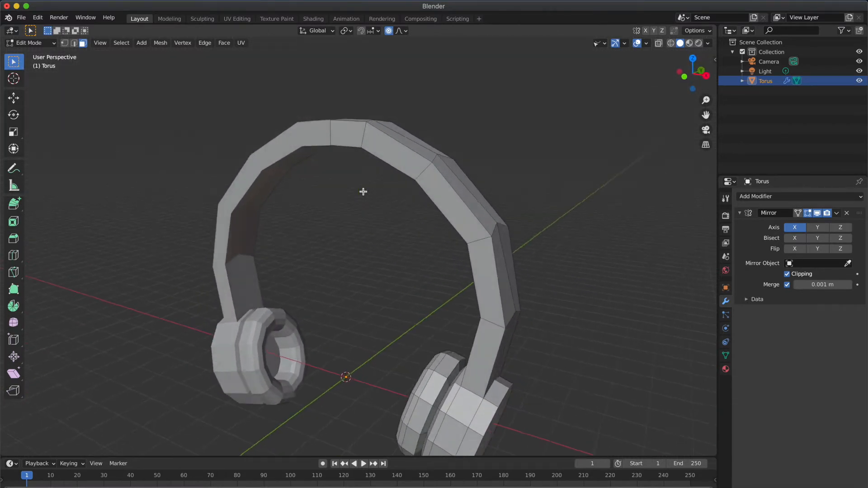
scroll(363, 192, "left", 10)
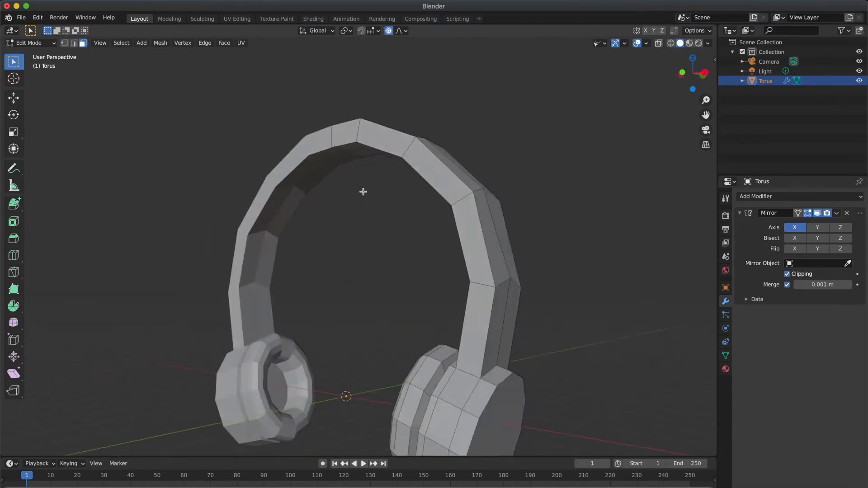
scroll(363, 192, "right", 15)
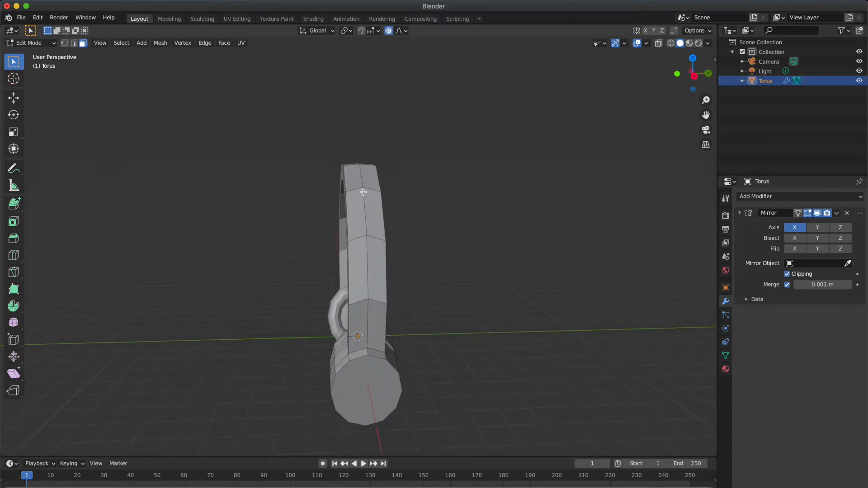
scroll(363, 192, "left", 10)
scroll(341, 190, "up", 2)
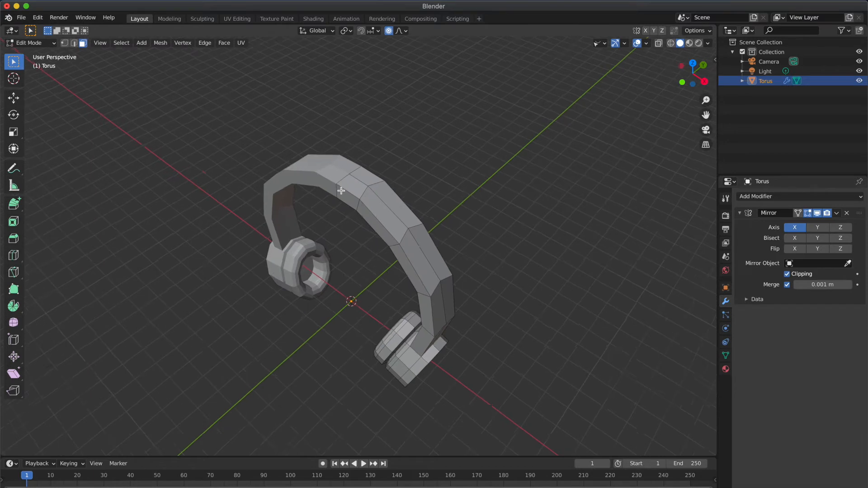
- Narrow the headband's top center along Y by scaling its center edge loop with smooth proportional editing at a size of about 4.02
key("2")
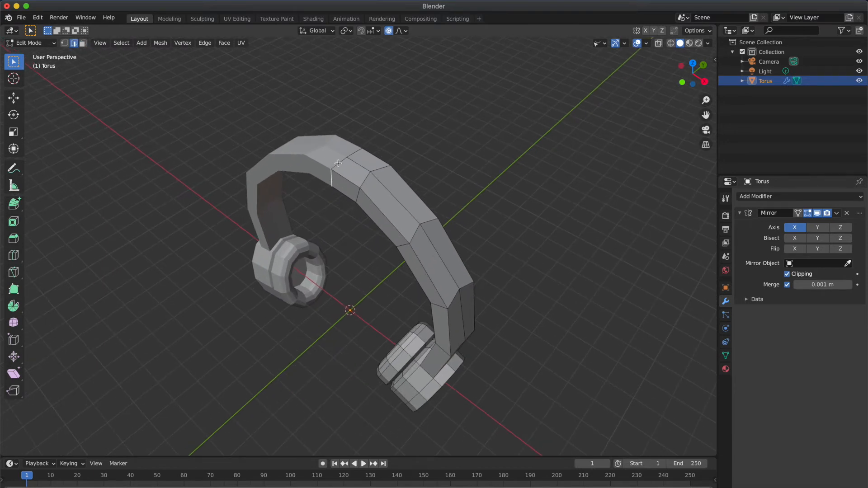
key("alt+a")
scroll(352, 159, "right", 20)
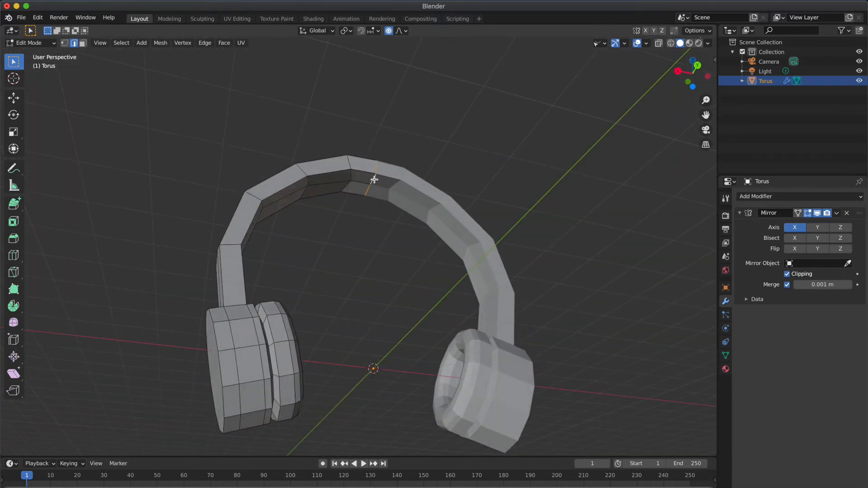
scroll(374, 179, "left", 20)
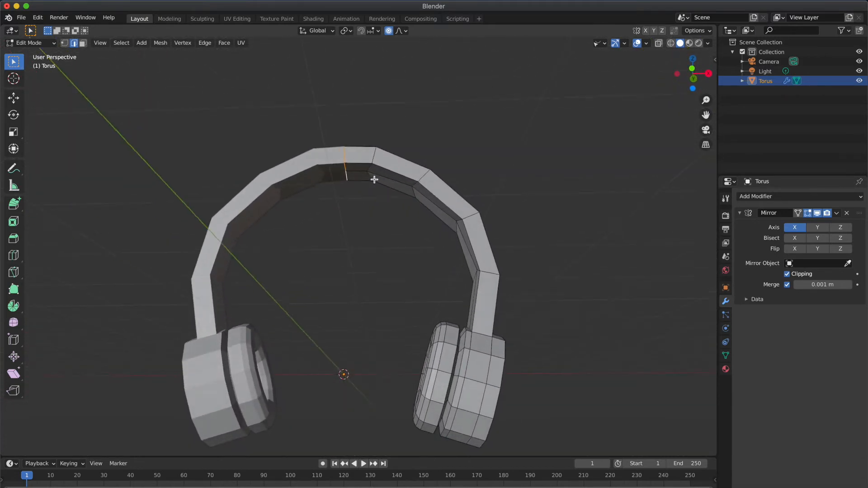
scroll(375, 180, "up", 5)
left_click(693, 58)
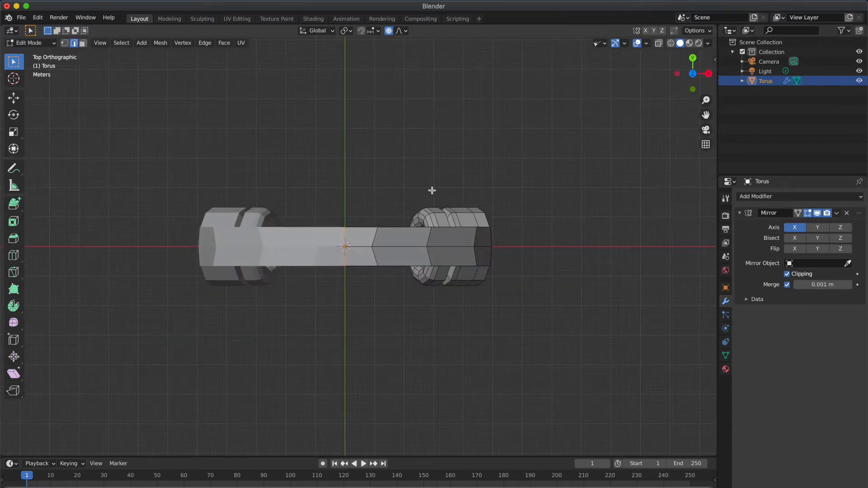
scroll(426, 192, "down", 1)
key("s")
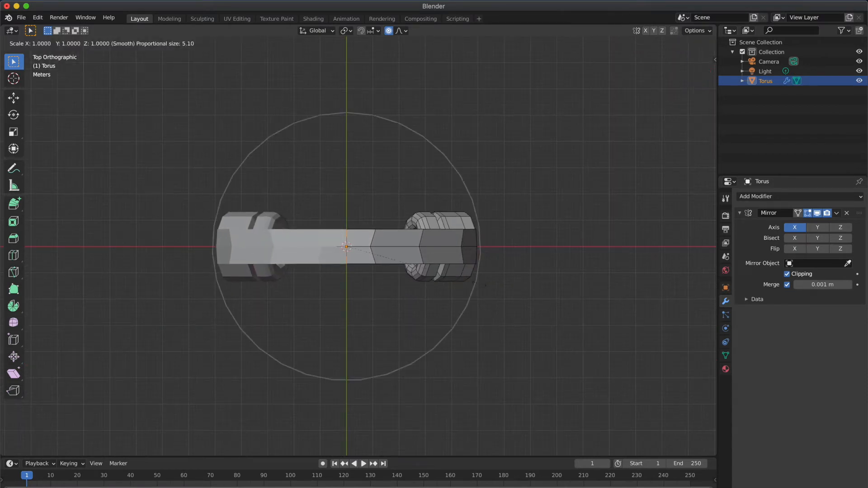
scroll(486, 286, "up", 3)
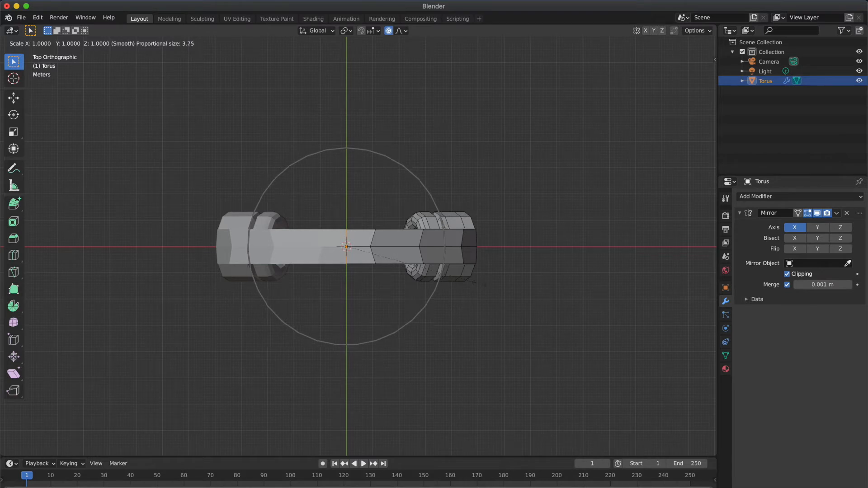
scroll(473, 283, "down", 1)
key("y")
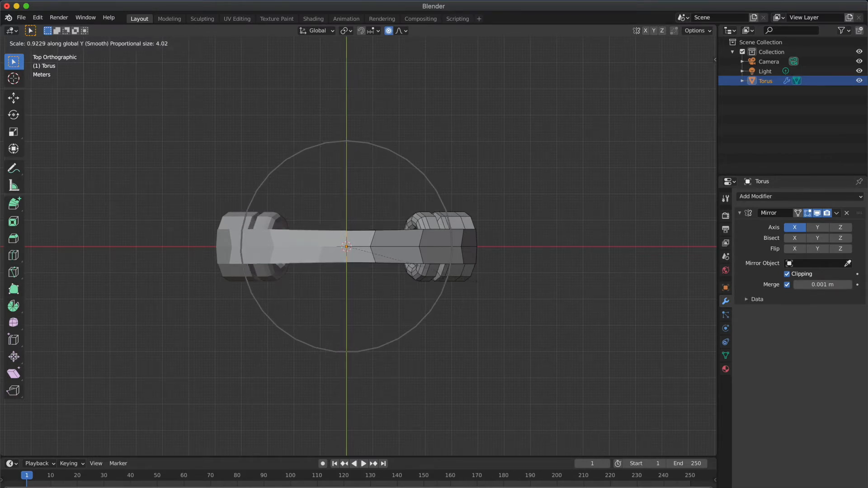
left_click(452, 257)
left_click(452, 257)
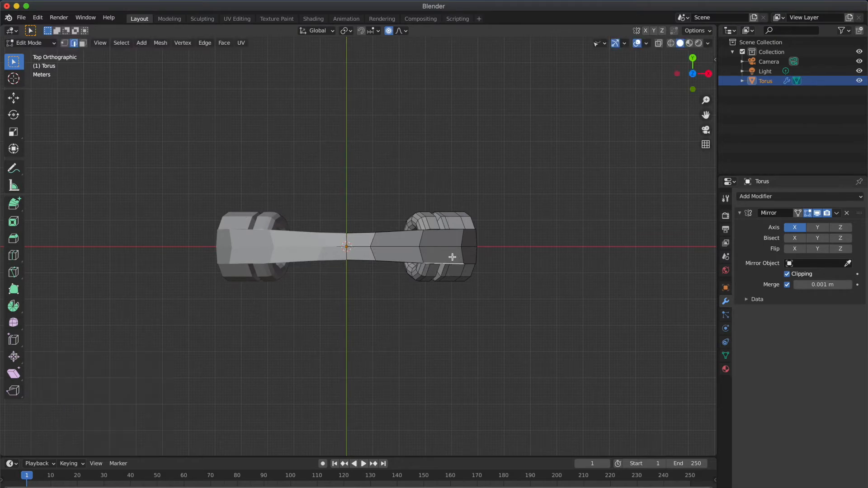
- Turn off proportional editing and add a lengthwise loop cut through the headband and ear cup with an edge slide of about 0.4262
middle_click_drag(409, 187, 395, 136)
left_click(388, 31)
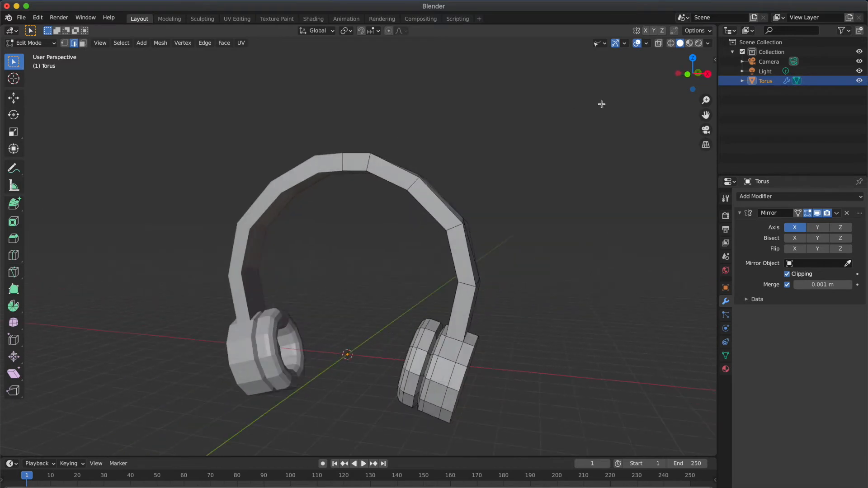
left_click(687, 76)
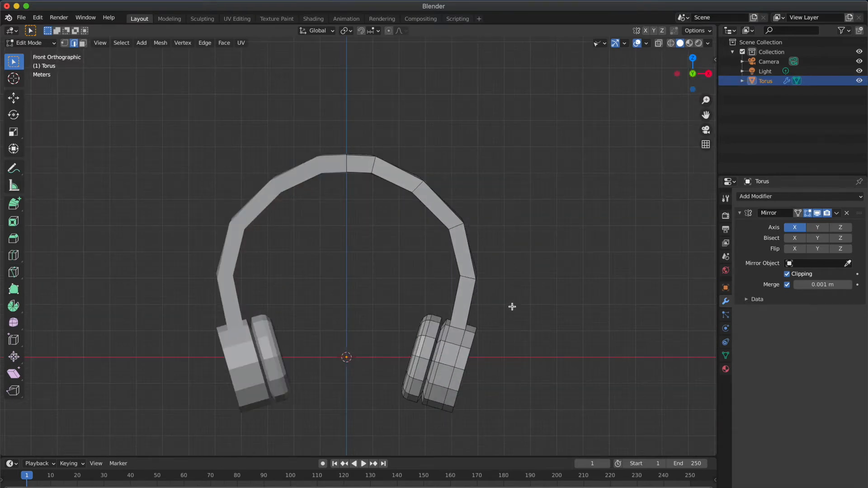
middle_click_drag(512, 307, 512, 307, "shift")
scroll(483, 254, "up", 3)
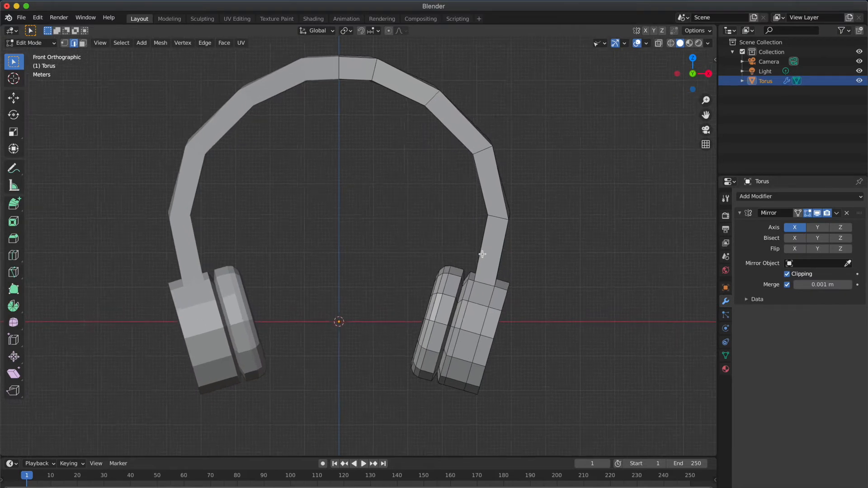
scroll(516, 275, "right", 2, "shift")
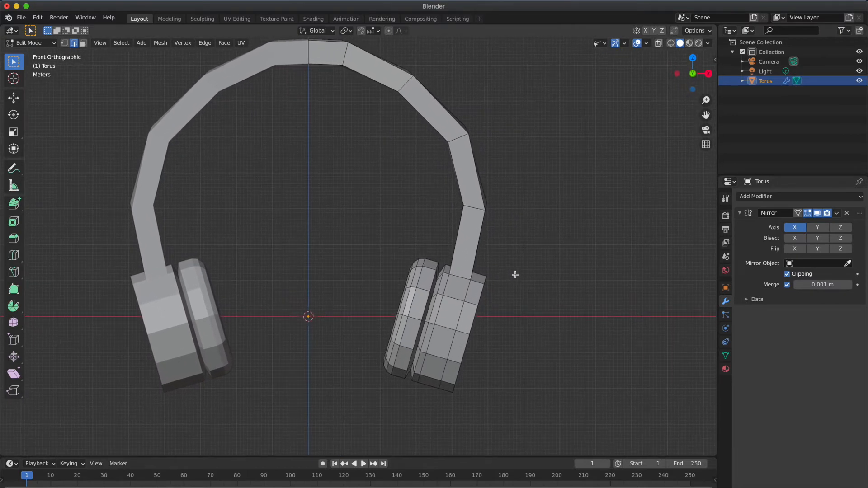
key("ctrl+r")
left_click(455, 302)
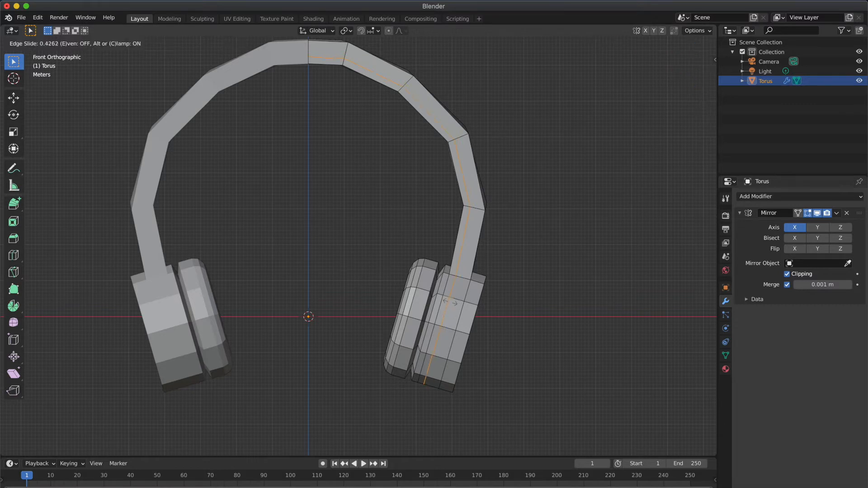
left_click(449, 302)
left_click(450, 302)
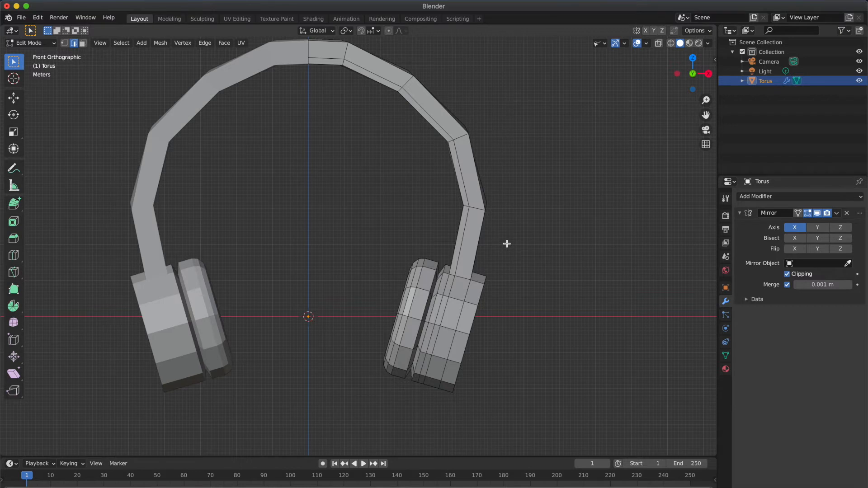
- Check the new edge loop on the headband and ear cup from the back and front
scroll(507, 244, "up", 3, "shift")
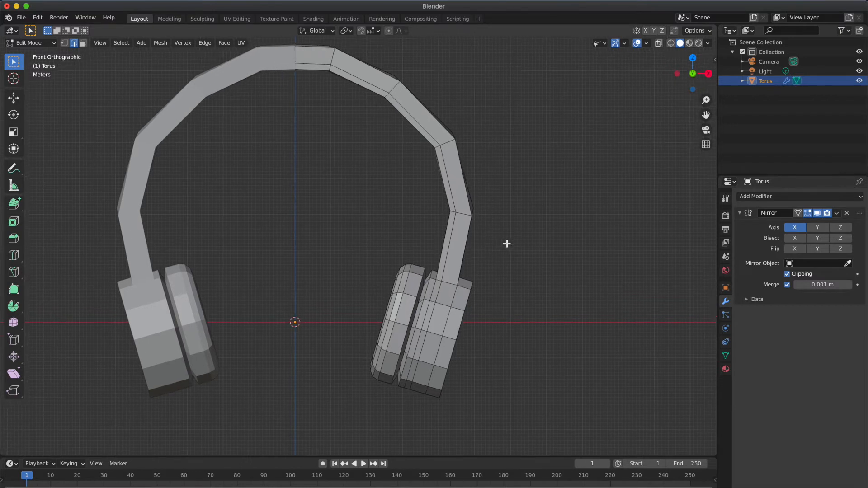
scroll(507, 244, "left", 3)
scroll(507, 244, "left", 3)
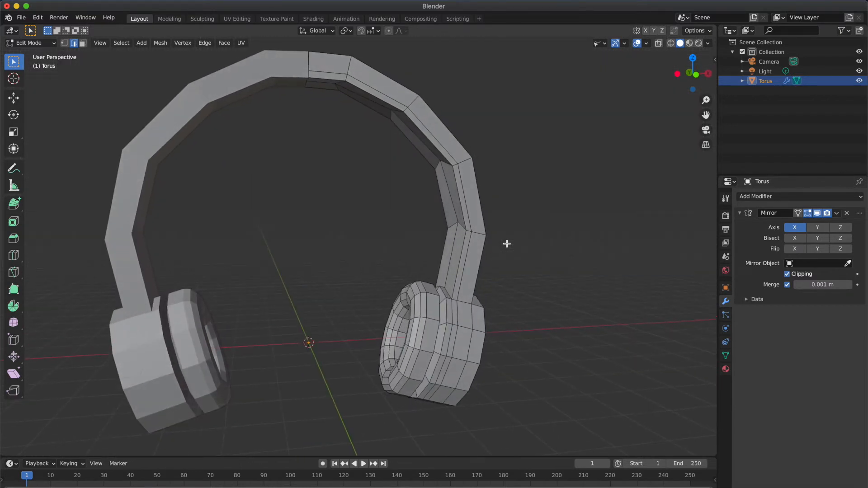
left_click(693, 75)
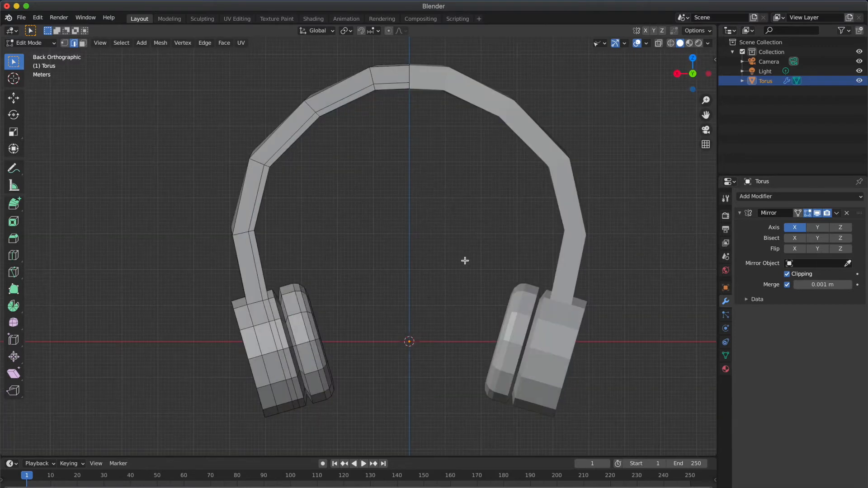
left_click(692, 73)
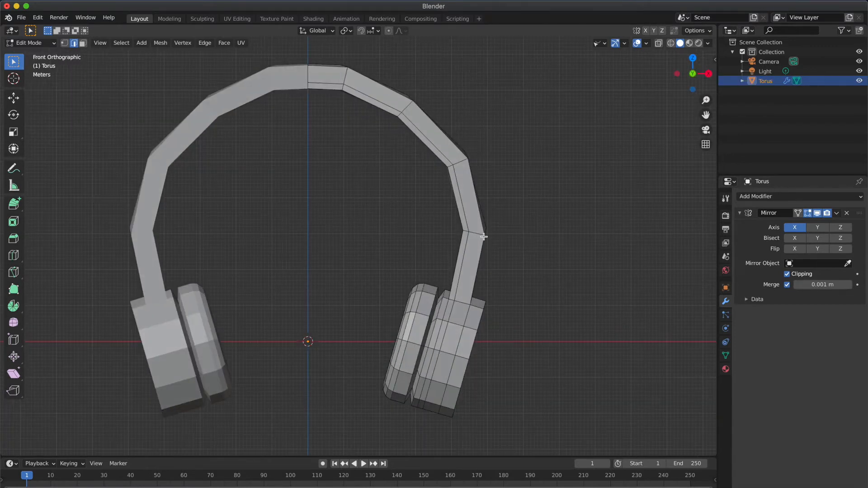
scroll(484, 237, "down", 3, "shift")
scroll(452, 266, "up", 2, "ctrl")
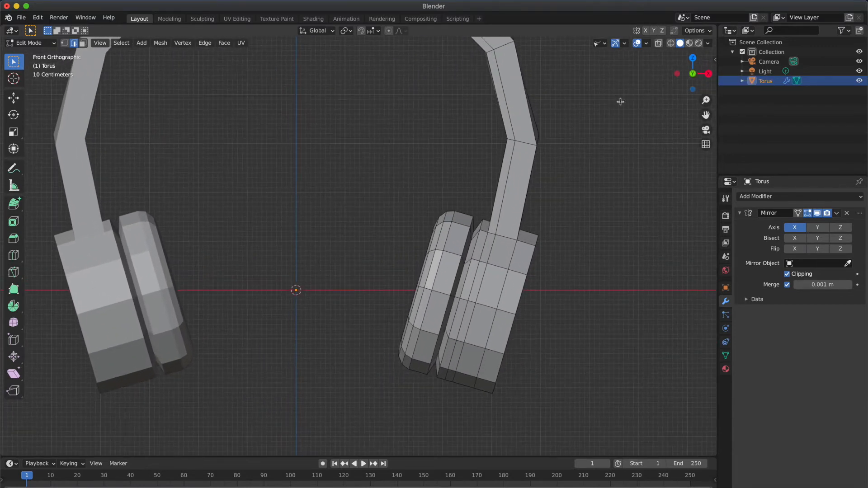
- Enable X-ray display for the close-up of the ear cup and switch to the circle selection tool
left_click(660, 43)
scroll(551, 236, "up", 2)
scroll(551, 237, "down", 3, "ctrl")
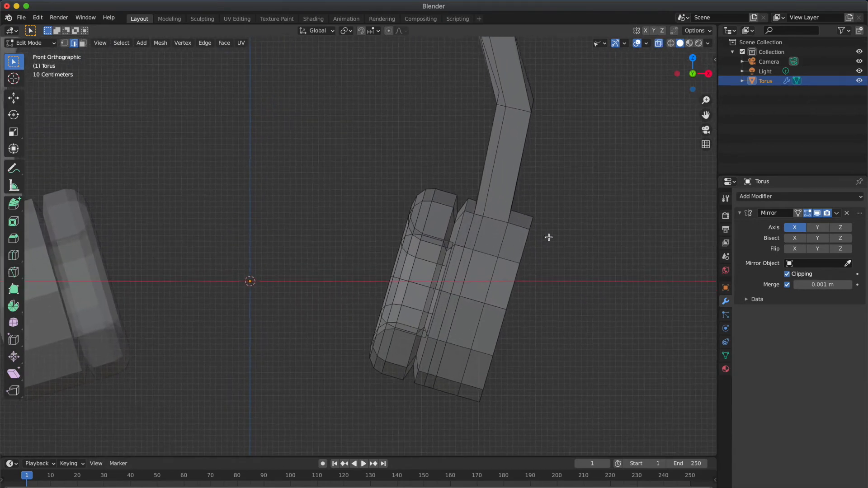
scroll(549, 237, "up", 2)
scroll(549, 237, "right", 2, "shift")
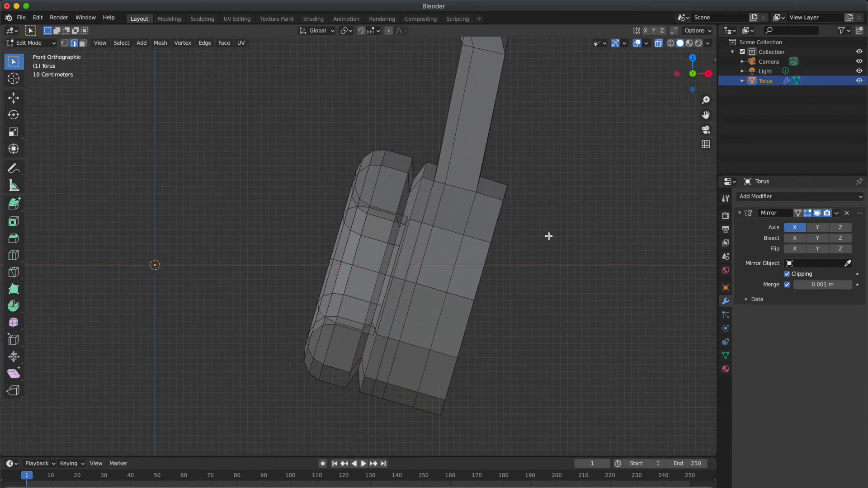
key("w")
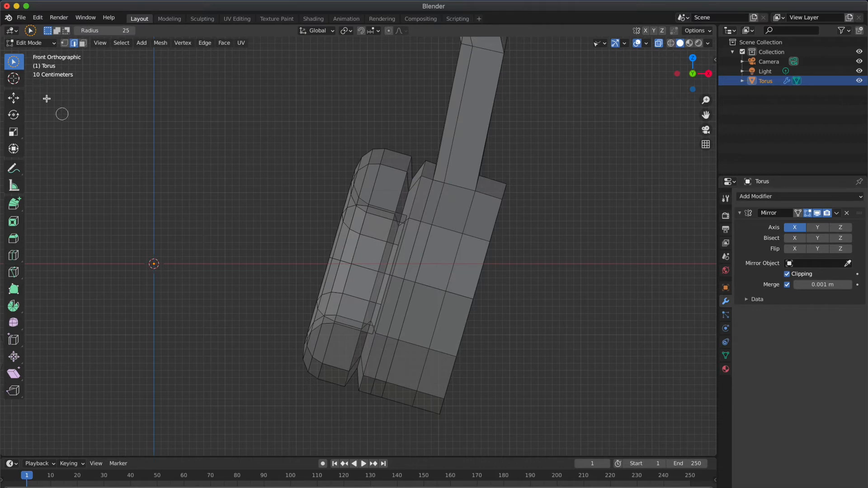
key("w")
key("w")
key("w")
key("w")
key("w")
key("w")
key("w")
key("w")
- In face selection mode, select all faces of the ear cup's inner cushion and leave out the outer shell's faces
scroll(354, 199, "up", 1)
middle_click_drag(354, 199, 354, 194)
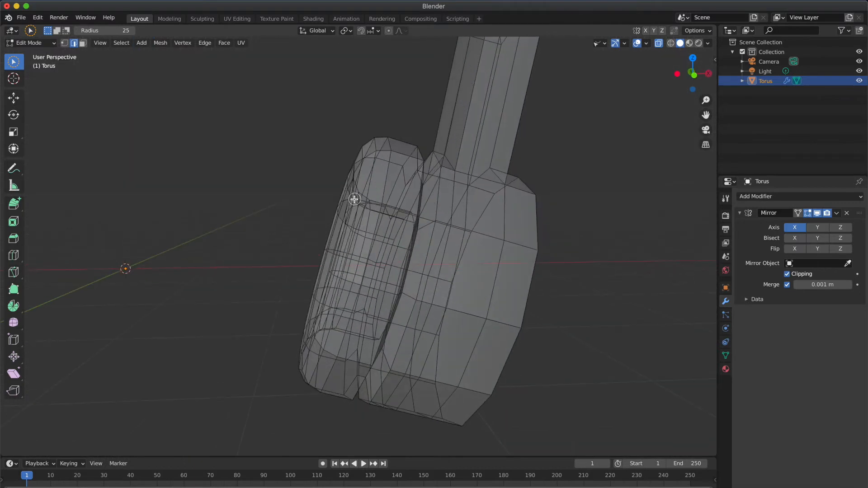
left_click(686, 81)
key("3")
mouse_move(344, 161)
left_mouse_down()
mouse_move(371, 177)
mouse_move(396, 158)
mouse_move(351, 328)
mouse_move(356, 209)
mouse_move(314, 395)
mouse_move(361, 211)
left_mouse_up()
middle_click_drag(289, 272, 332, 292)
left_click(687, 81)
mouse_move(362, 208)
left_mouse_down("shift")
mouse_move(365, 217)
mouse_move(367, 131)
left_mouse_up("shift")
left_click_drag(365, 375, 372, 273, "ctrl")
- Try deselecting faces near the top of the inner cushion and undo that selection change
scroll(374, 271, "up", 3)
middle_click_drag(374, 271, 341, 228, "shift")
left_click(379, 100, "ctrl")
key("super+z")
scroll(374, 194, "down", 4)
middle_click_drag(375, 194, 412, 207)
left_click(692, 76)
- Examine from several angles whether the selection covers exactly the ear cup's inner cushion
right_click(335, 218)
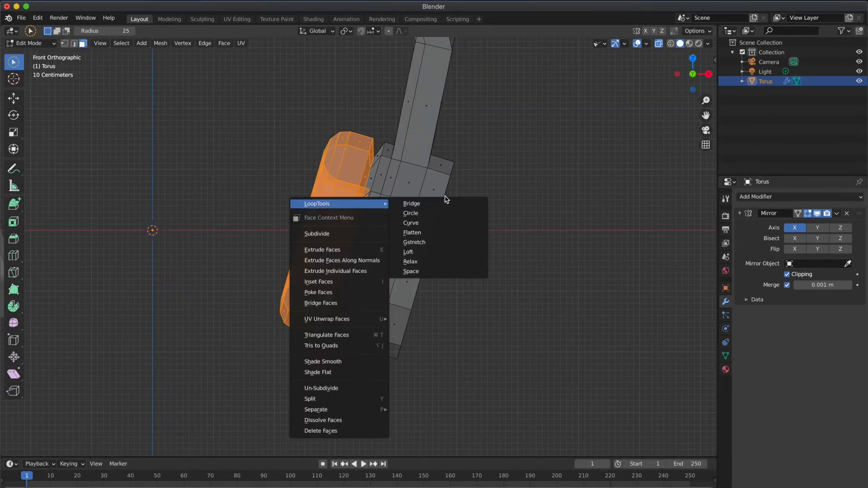
scroll(475, 154, "left", 5)
scroll(476, 154, "right", 4)
scroll(476, 155, "right", 1)
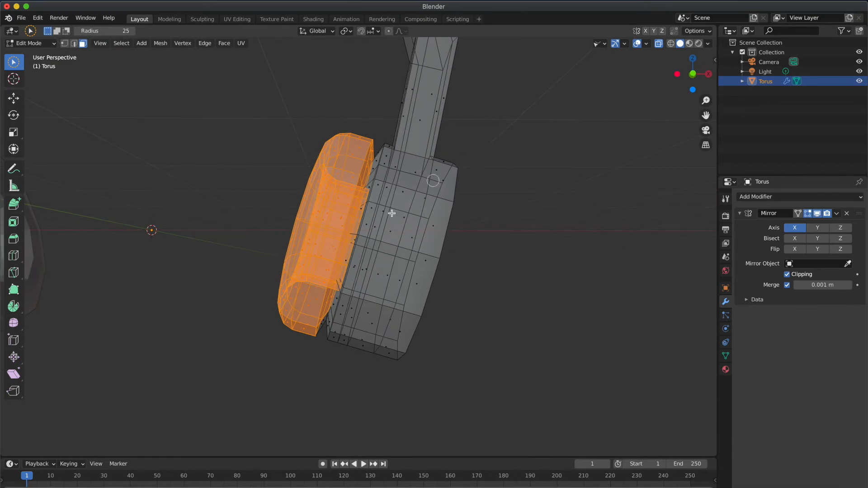
scroll(328, 284, "down", 3)
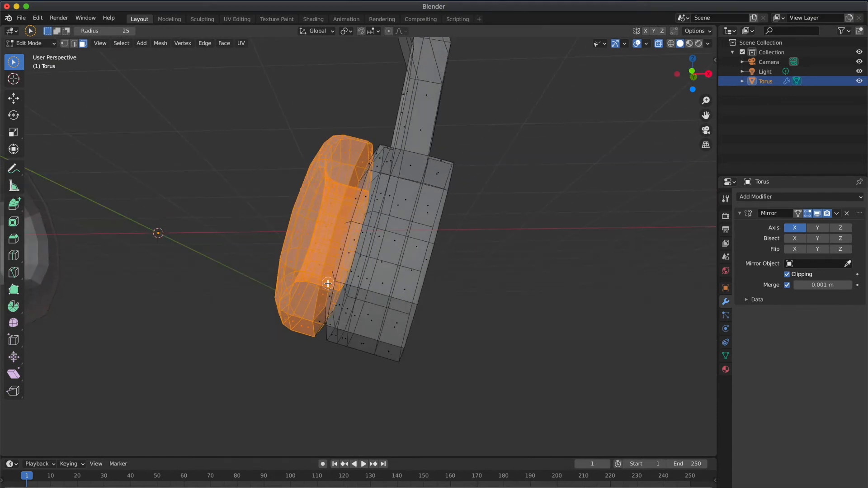
left_click(692, 75)
scroll(313, 325, "up", 1)
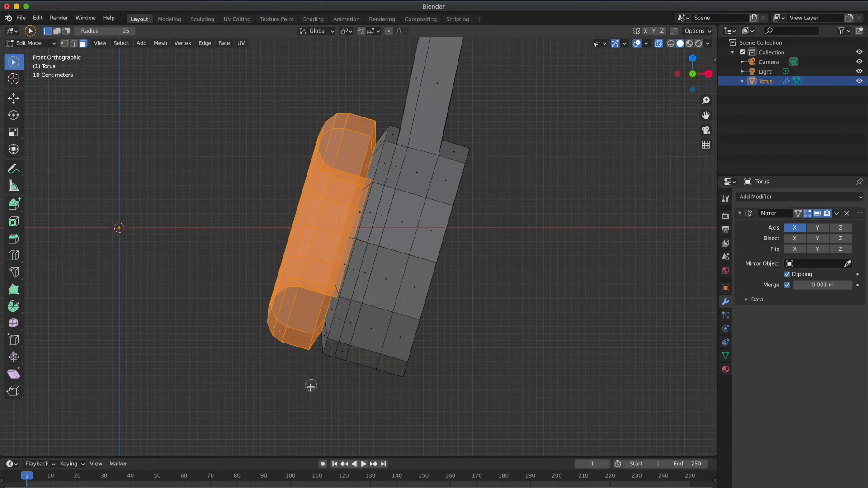
scroll(301, 331, "left", 10)
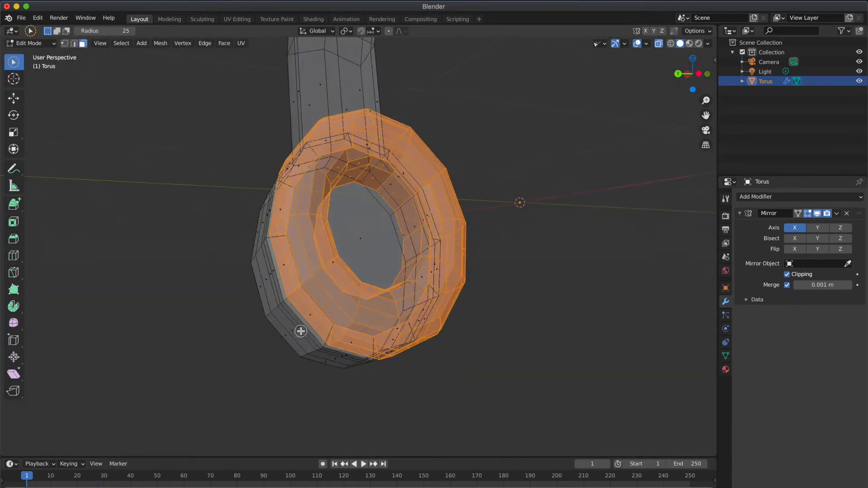
scroll(301, 331, "left", 2)
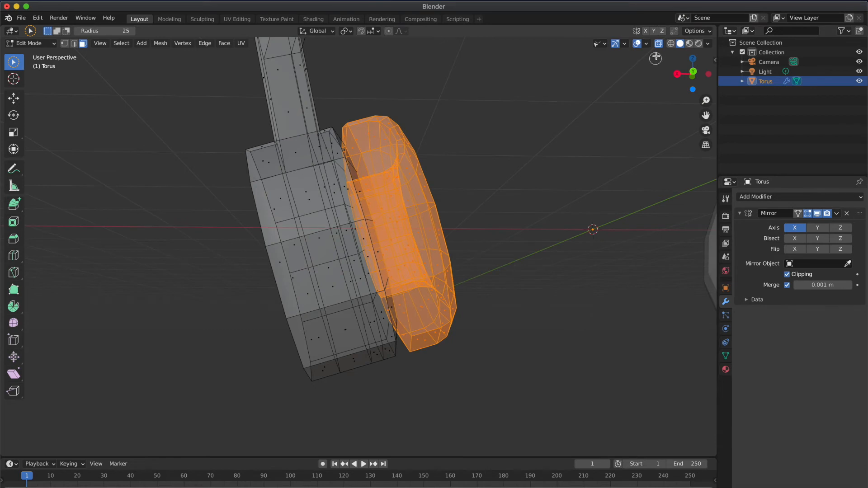
- Turn off X-ray display and inspect the selected cushion faces on the solid ear cup from all sides
left_click(659, 43)
scroll(458, 234, "right", 10)
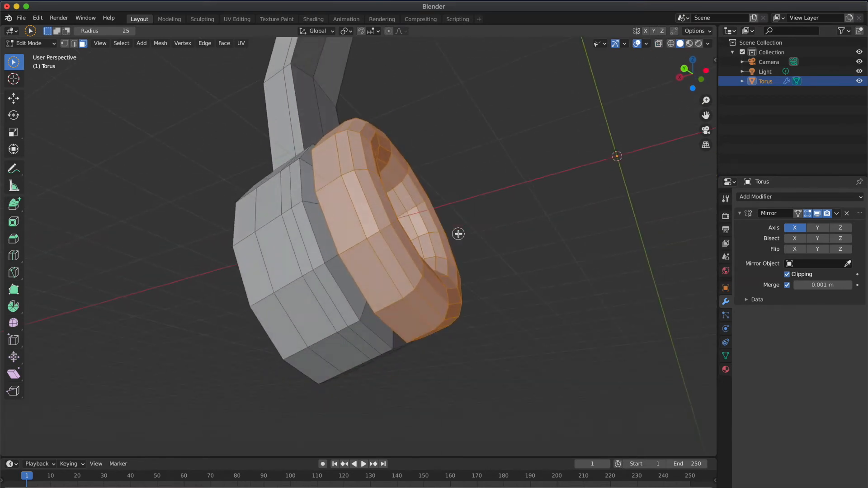
scroll(459, 234, "right", 10)
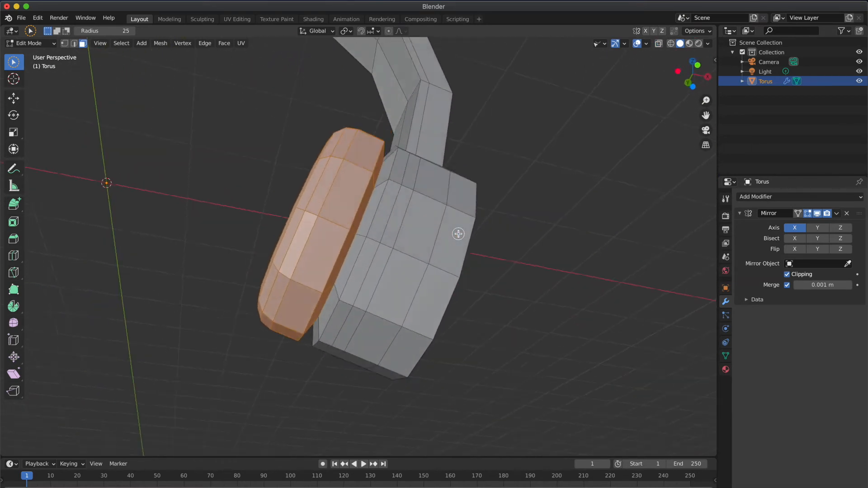
scroll(459, 234, "right", 8)
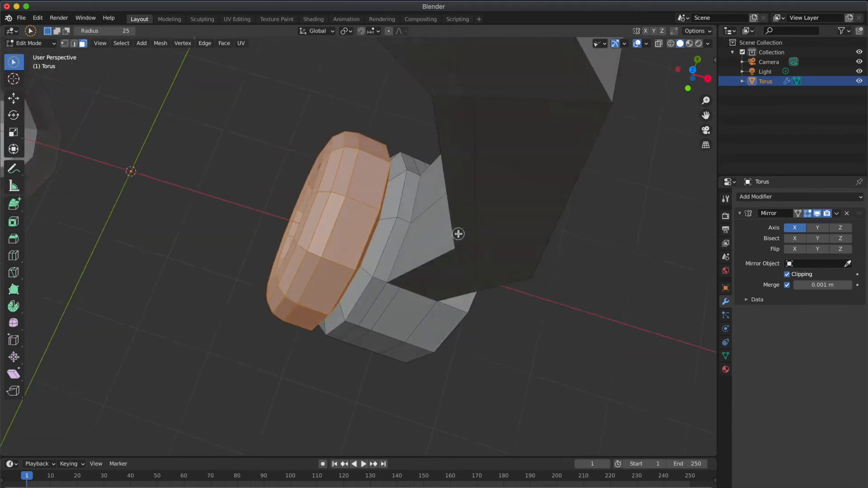
scroll(459, 234, "left", 12)
scroll(458, 234, "right", 10)
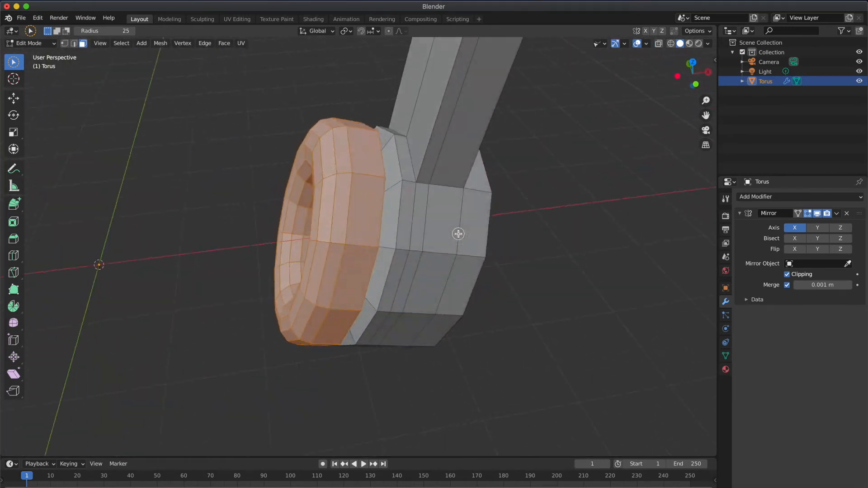
- Separate the selected ear cushion faces into their own object, return to Object Mode and deselect everything
left_click(695, 83)
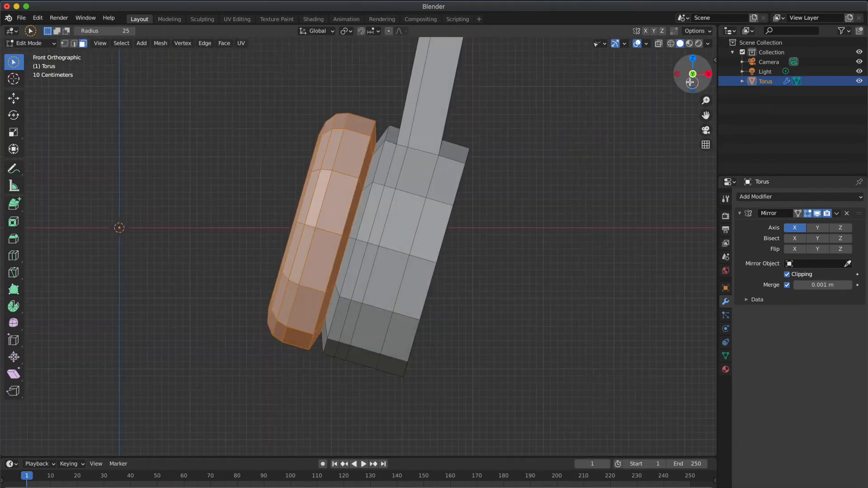
right_click(482, 197)
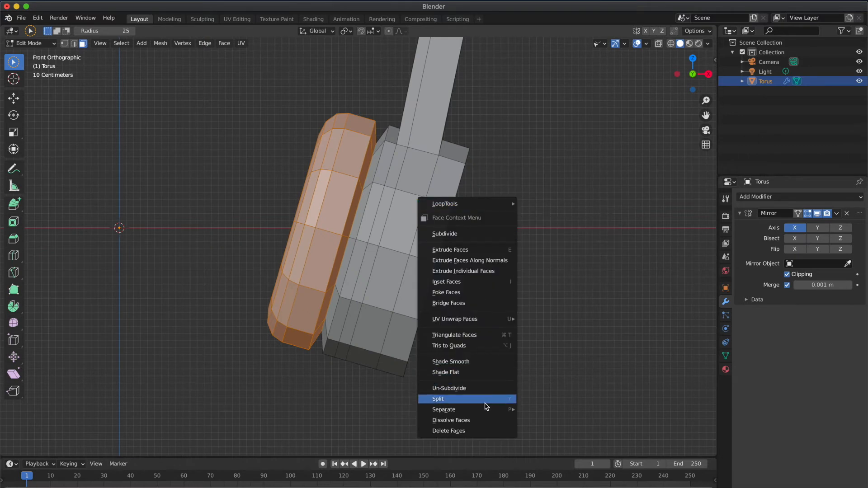
mouse_move(489, 410)
left_click(545, 410)
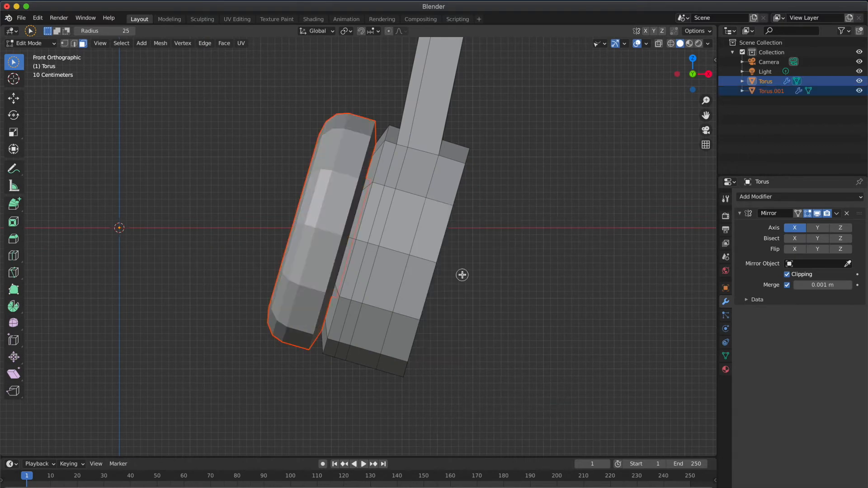
key("Tab")
scroll(464, 278, "down", 1)
key("Tab")
key("Tab")
key("alt+a")
middle_click_drag(464, 278, 435, 260)
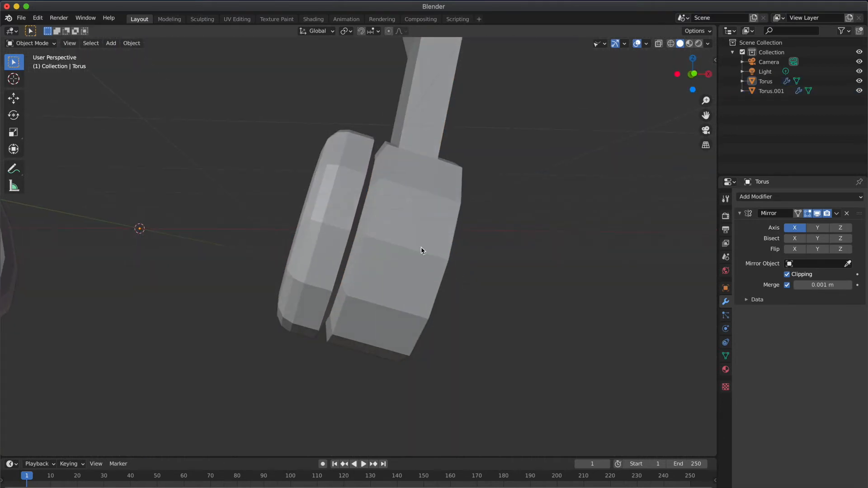
- Rename the separated ear cushion object as cushion
left_click(434, 259)
left_click(694, 73)
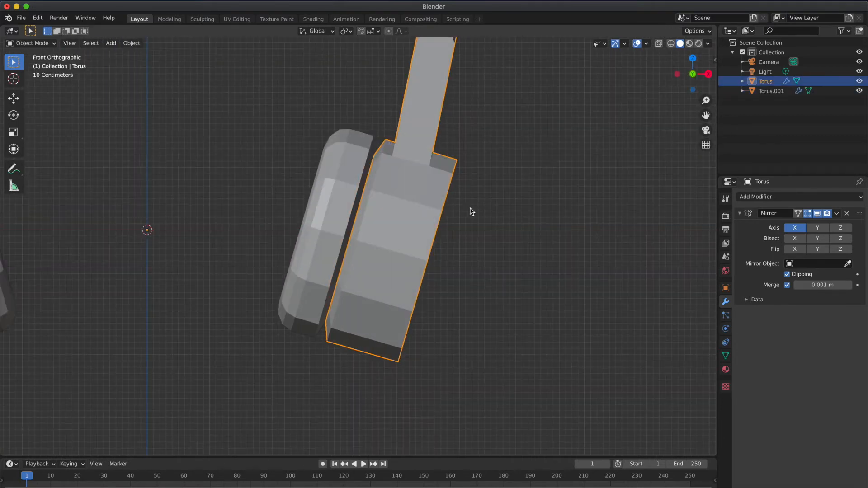
scroll(458, 216, "down", 4)
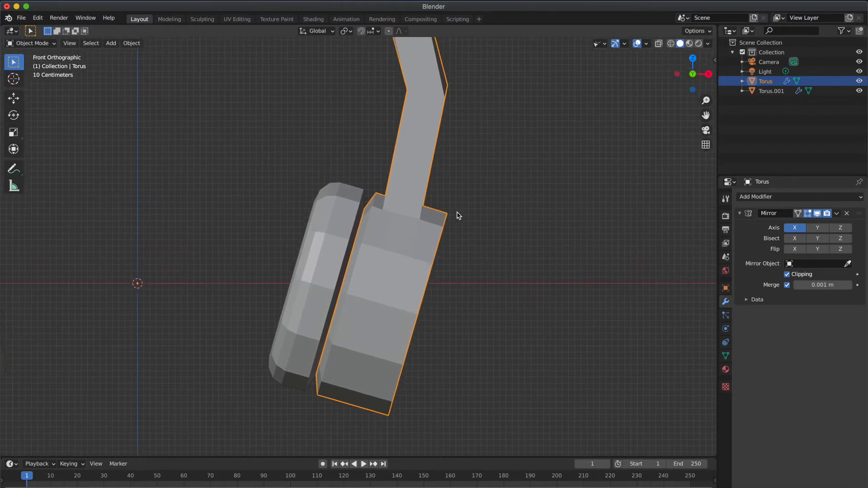
scroll(457, 220, "down", 1)
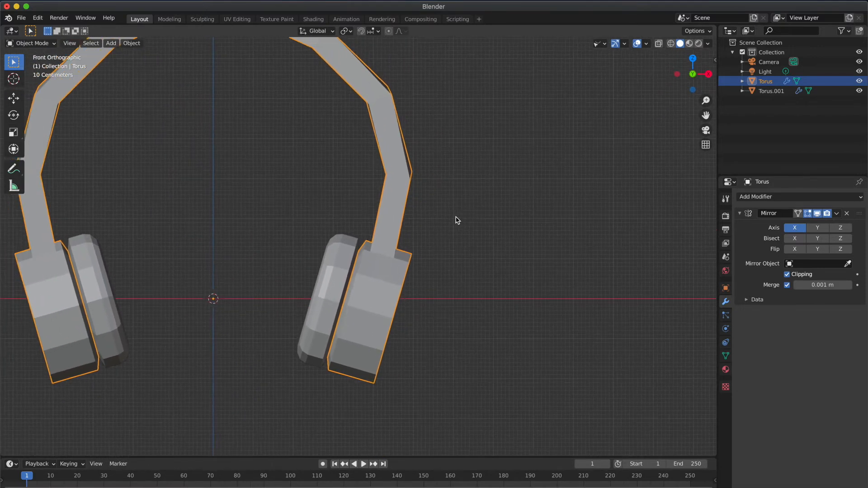
left_click(352, 253)
double_click(766, 90)
type("cu")
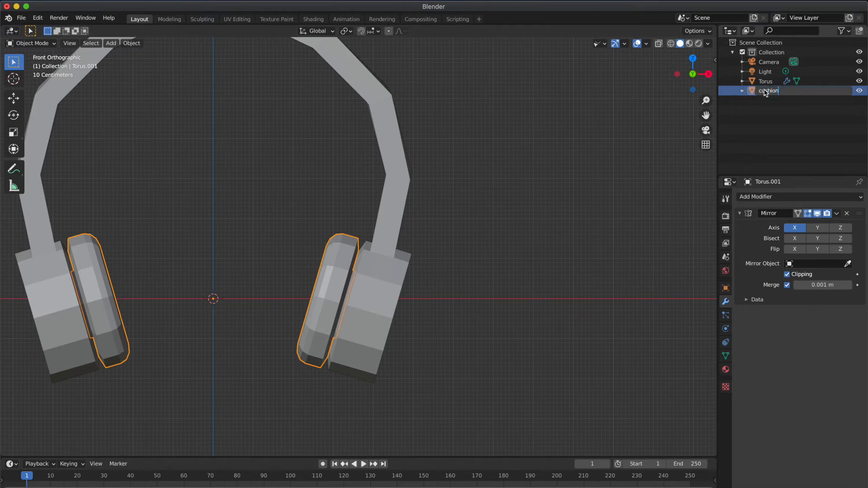
type("shion")
key("Return")
- In Edit Mode on the headphone body, select the inner faces of the headband segment just above the ear cup
scroll(464, 200, "up", 3, "shift")
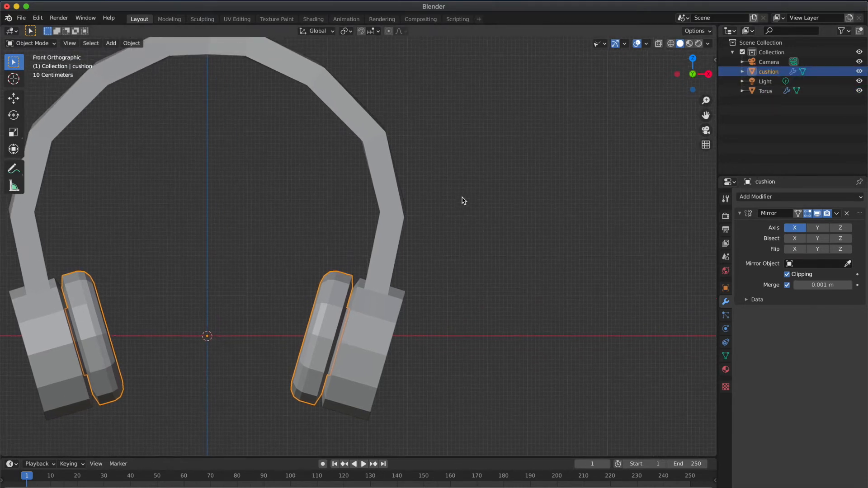
left_click(390, 214)
key("Tab")
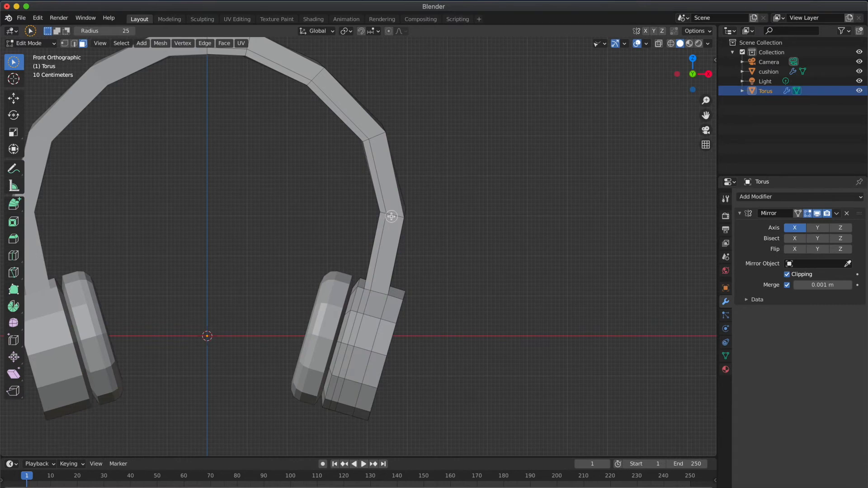
scroll(392, 217, "left", 3)
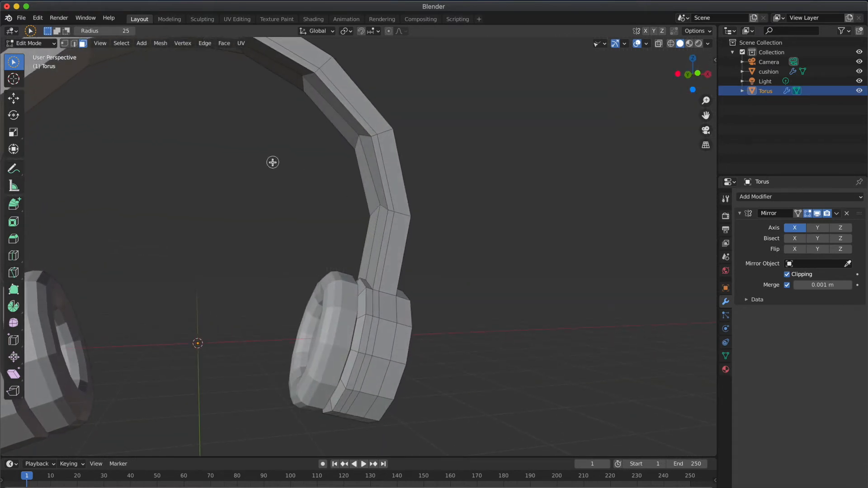
key("w")
key("w")
key("w")
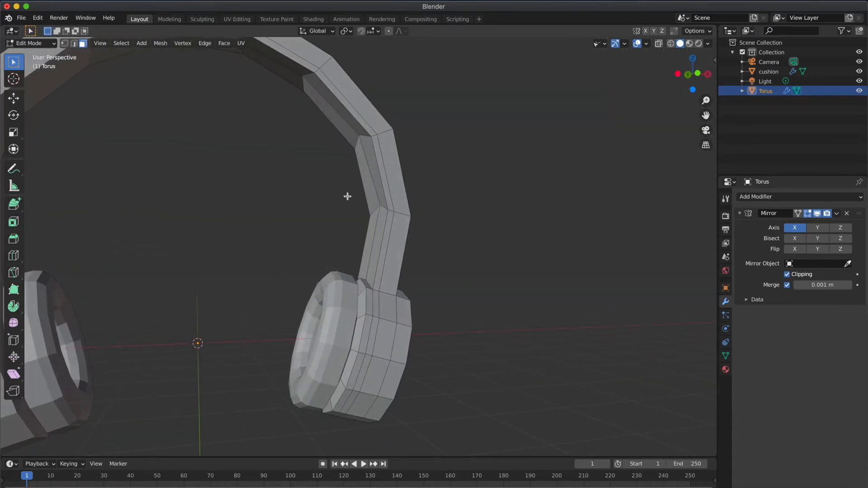
left_click(384, 242)
left_click(371, 240, "shift")
middle_click_drag(372, 241, 351, 256)
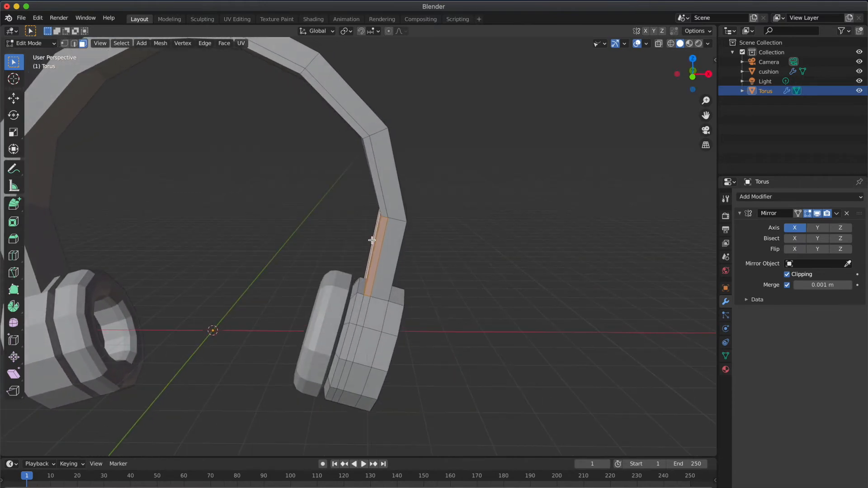
- Add the inner-surface and inner front-edge faces of the next two headband segments up to the selection
left_click(382, 197, "shift")
middle_click_drag(383, 196, 378, 189)
left_click(367, 190, "shift")
left_click(378, 189, "shift")
left_click(363, 125, "shift")
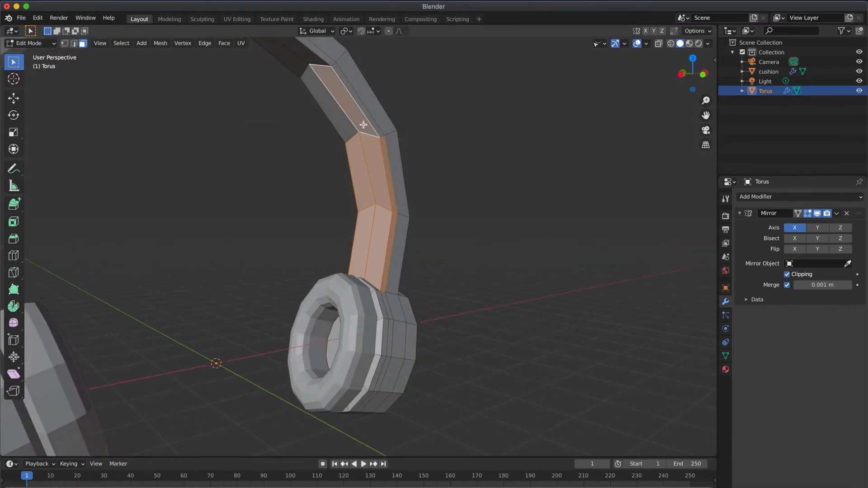
left_click(369, 120, "shift")
left_click(347, 120, "shift")
middle_click_drag(347, 120, 341, 119)
- Extend the selection along the headband's inner surface and inner front edge up to the mirror centre at the top
left_click(296, 135, "shift")
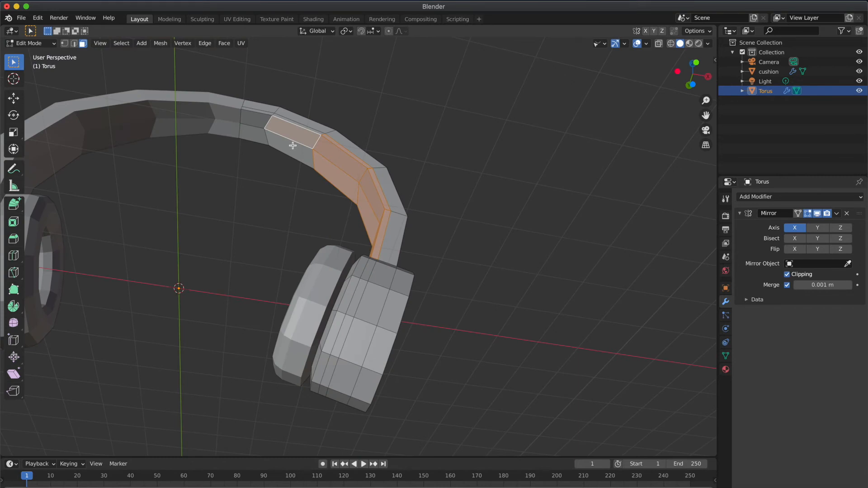
left_click(289, 147, "shift")
left_click(258, 137, "shift")
left_click(256, 118, "shift")
scroll(256, 117, "up", 10)
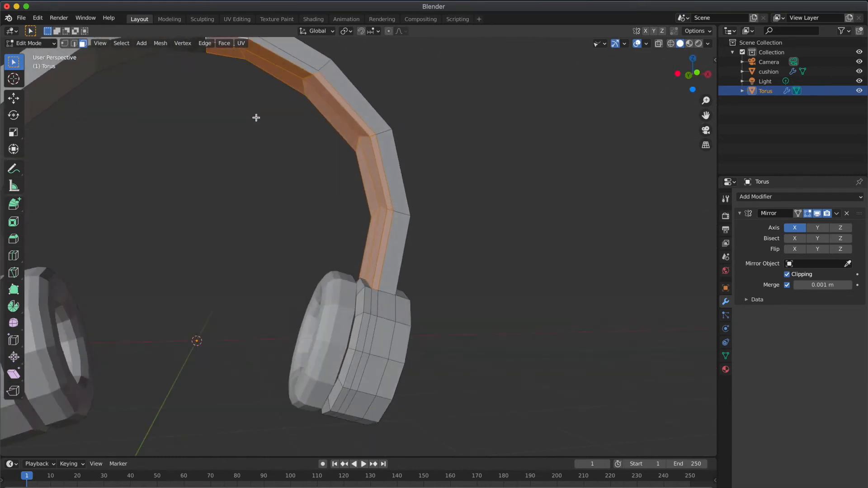
left_click(255, 93, "shift")
left_click(225, 82, "shift")
scroll(225, 83, "down", 15)
scroll(225, 83, "down", 3)
- Add the inner strip of faces on the headband's rear edge, from the top centre down to the ear cup
left_click(250, 376, "shift")
left_click(279, 374, "shift")
left_click(324, 356, "shift")
left_click(370, 295, "shift")
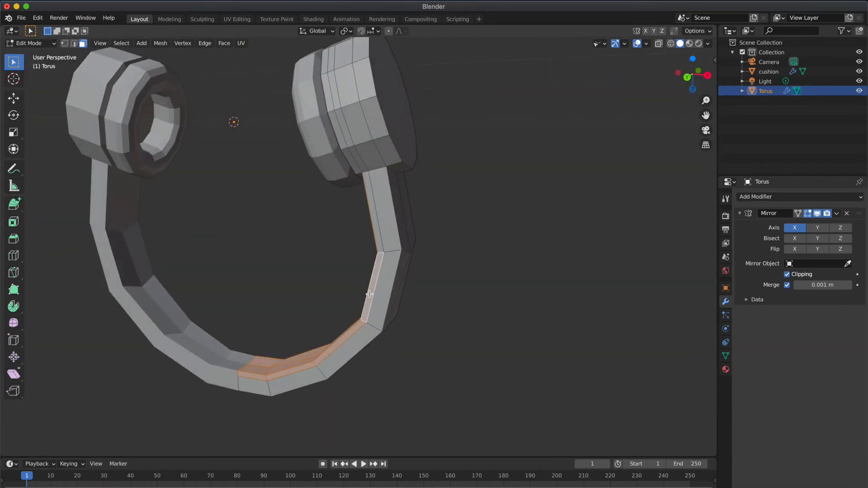
left_click(374, 236, "shift")
- Separate the selected inner headband faces into their own object, then return to Object Mode with nothing selected
scroll(376, 228, "down", 5)
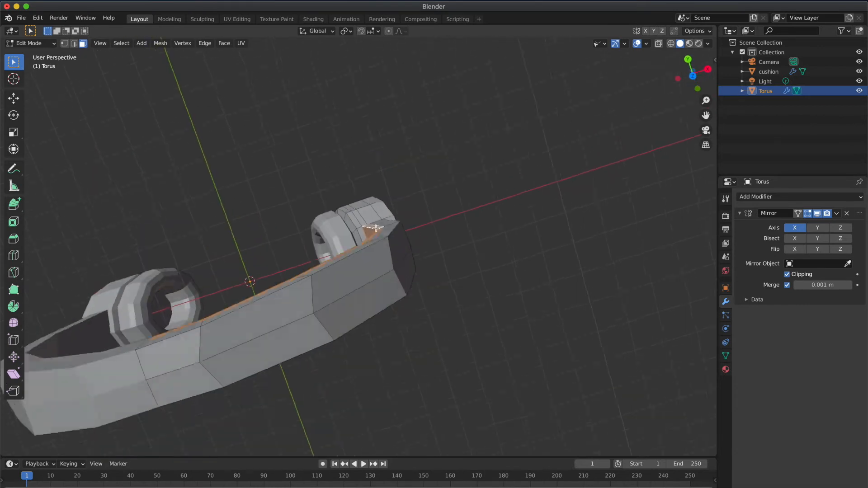
scroll(376, 228, "down", 10)
scroll(376, 229, "down", 4)
right_click(376, 229)
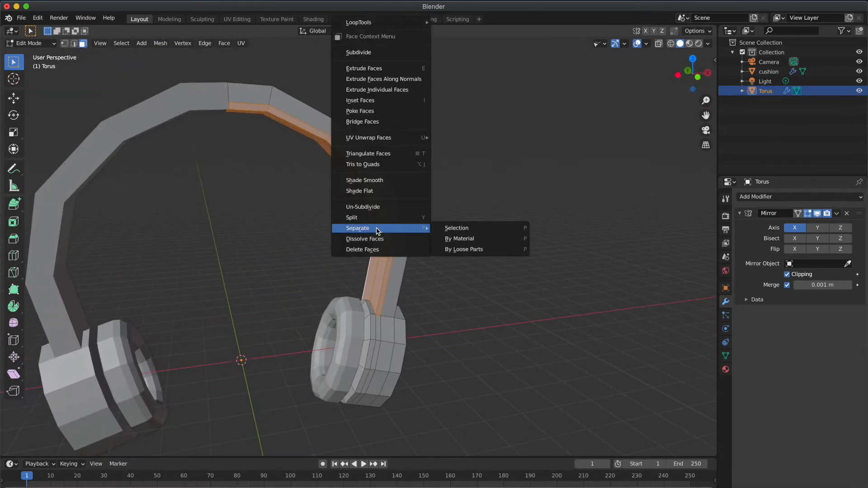
left_click(449, 227)
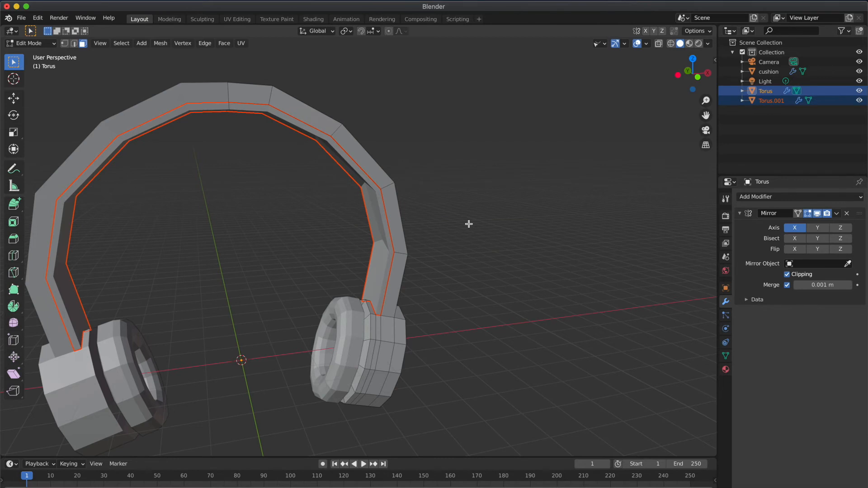
key("Tab")
left_click(470, 226)
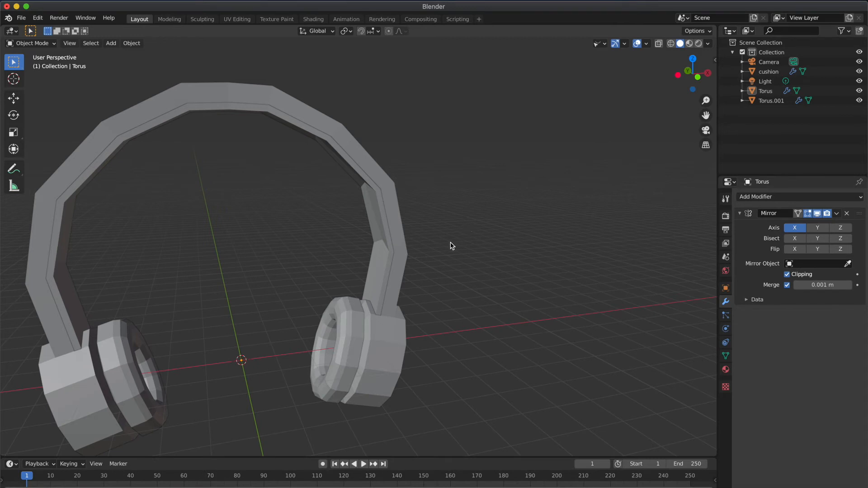
- Rename the separated inner headband object as Head cushion
left_click(388, 244)
double_click(773, 100)
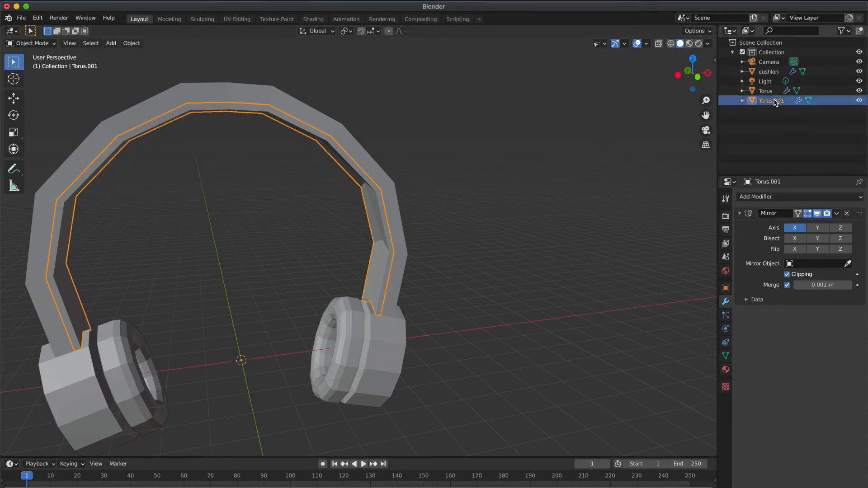
type("He")
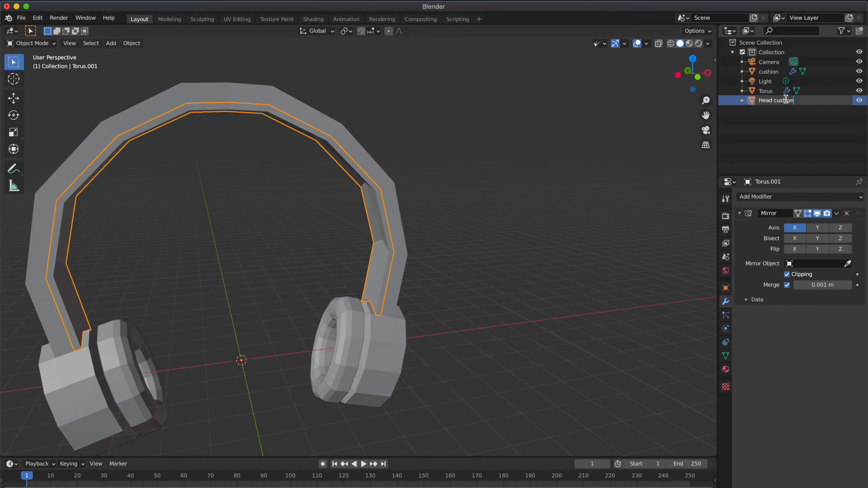
type("ad cushion")
key("Return")
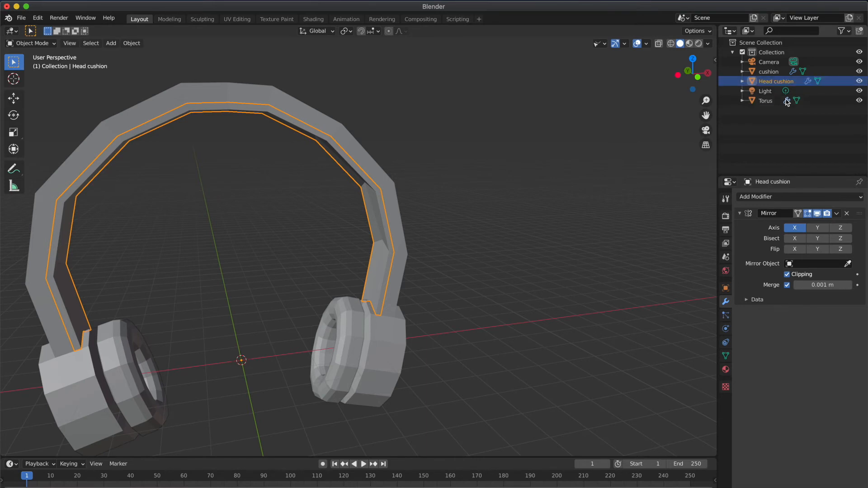
- Rename the remaining headphone body object as Ear piece
left_click(395, 221)
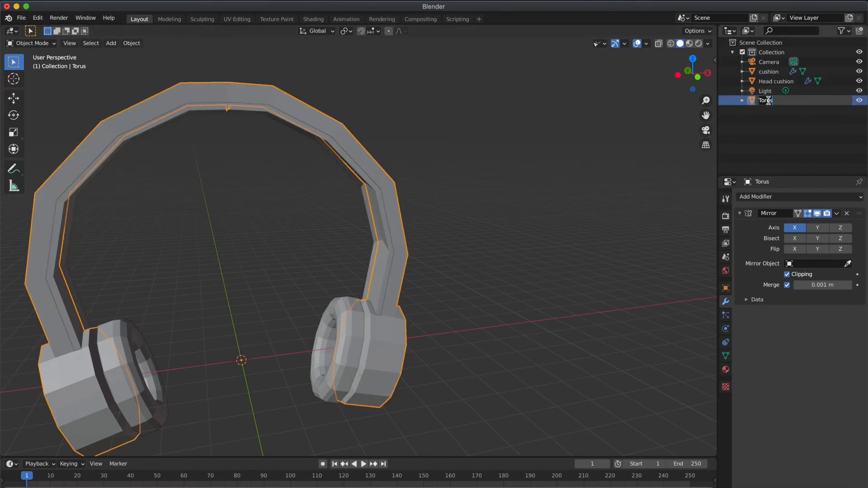
type("Ear piece")
key("Return")
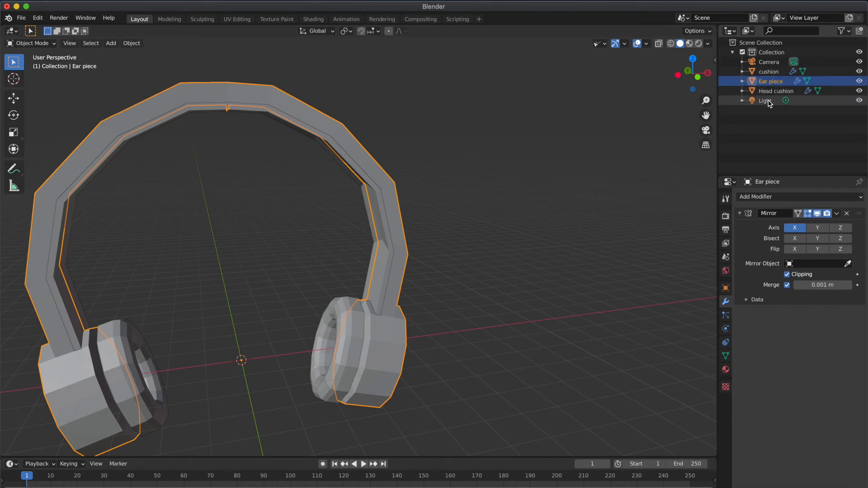
- Add a level 2 Subdivision modifier to the cushion, Ear piece and Head cushion objects together, and deselect them
left_click(555, 158)
scroll(556, 158, "right", 5)
scroll(555, 159, "down", 1)
scroll(454, 283, "up", 1)
scroll(454, 283, "up", 1)
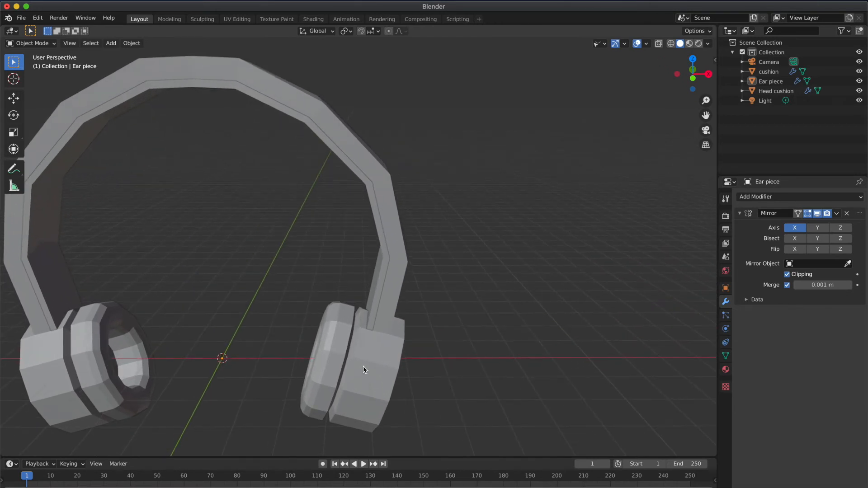
left_click_drag(436, 430, 282, 239)
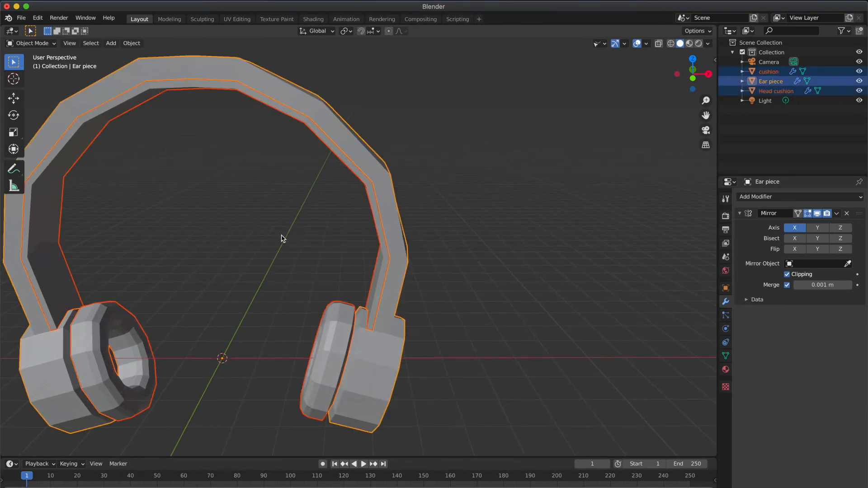
key("ctrl+2")
left_click(468, 282)
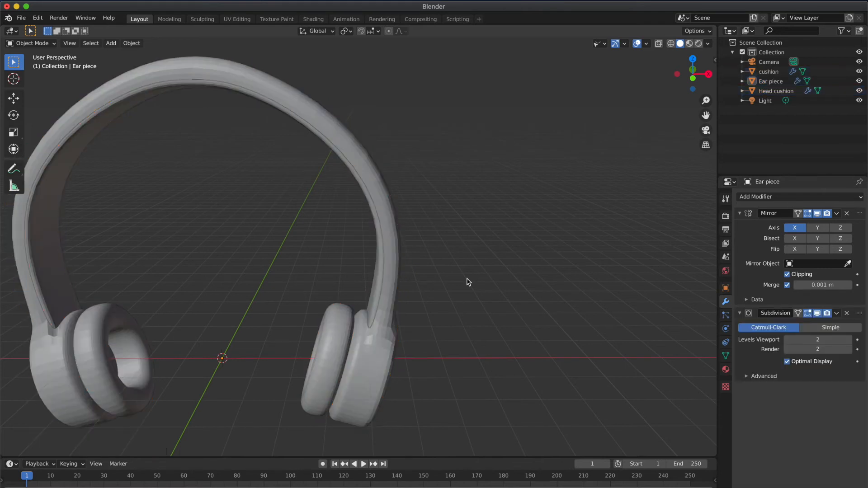
- Examine the smoothed headphones from the front and from several angles, including where the headband meets the ear cups
scroll(469, 282, "down", 5)
scroll(469, 282, "down", 1)
scroll(468, 282, "down", 1)
scroll(468, 282, "left", 4)
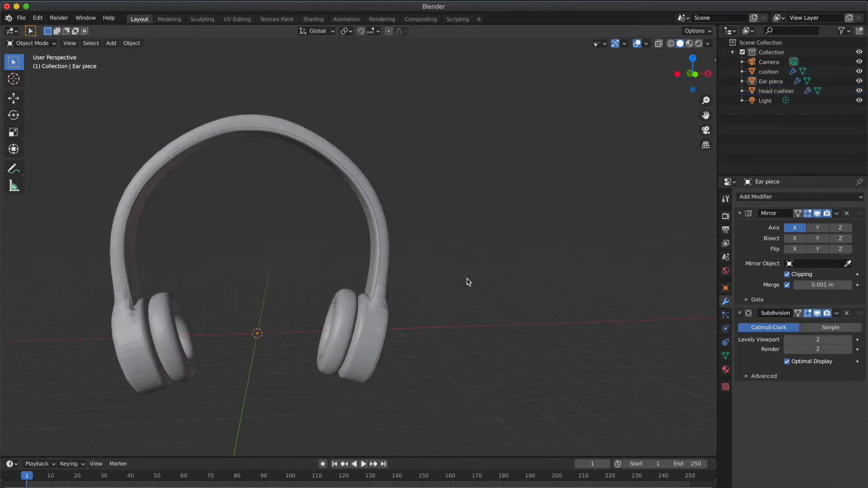
scroll(469, 282, "right", 2)
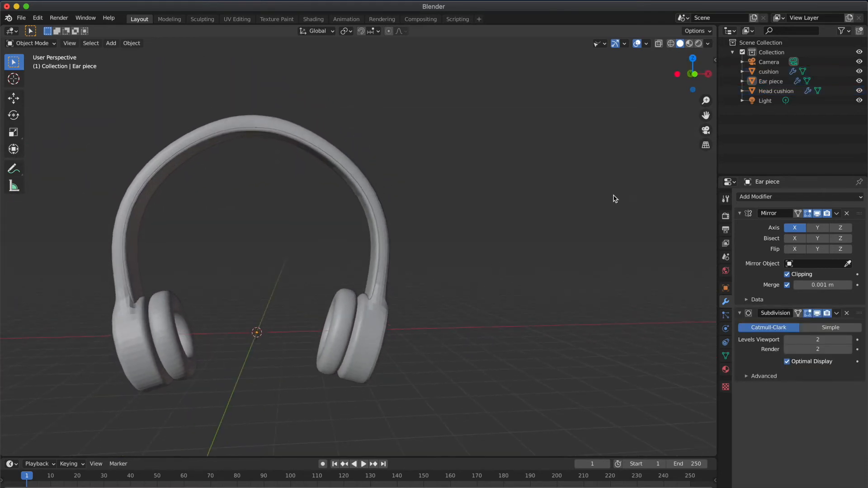
left_click(693, 78)
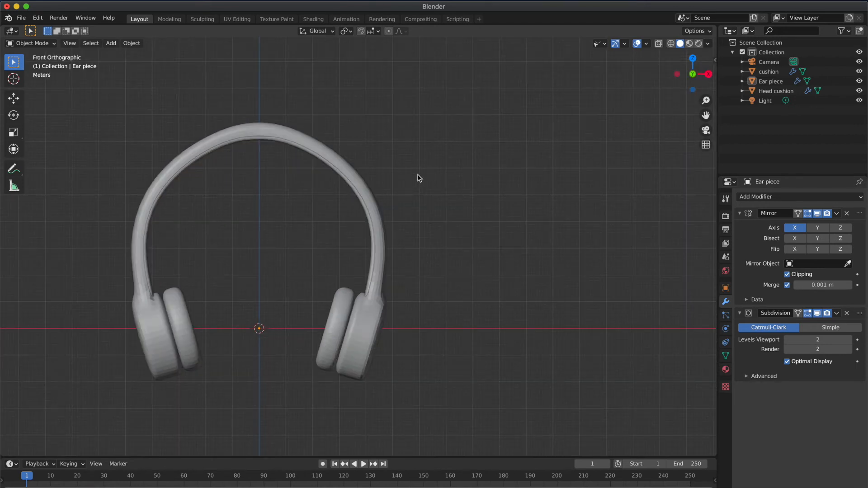
scroll(418, 179, "right", 5)
scroll(418, 179, "left", 1)
scroll(418, 179, "left", 3)
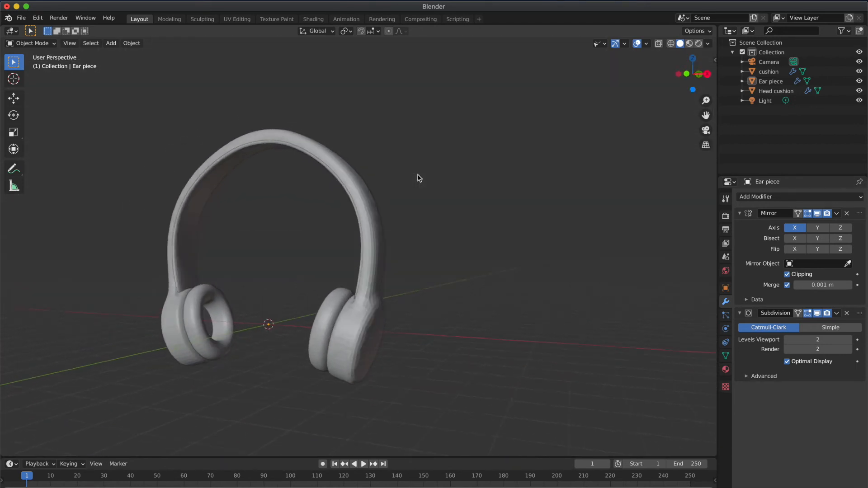
scroll(379, 297, "up", 2)
scroll(379, 297, "up", 5)
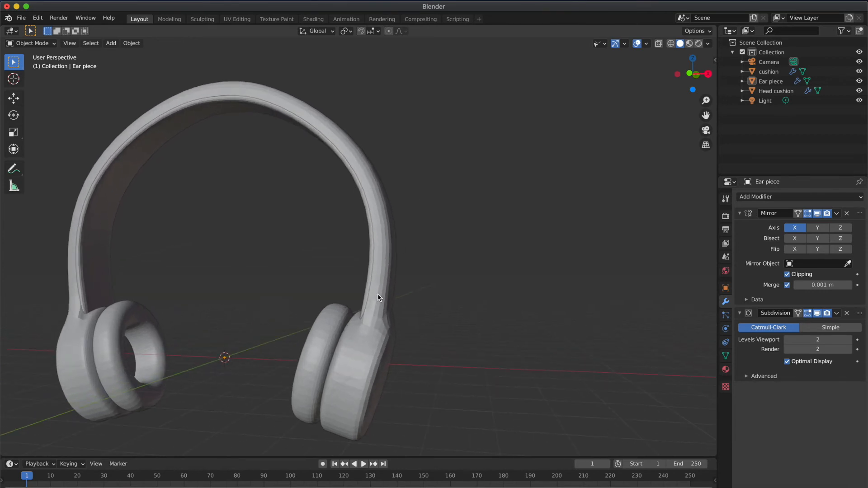
scroll(378, 295, "right", 5)
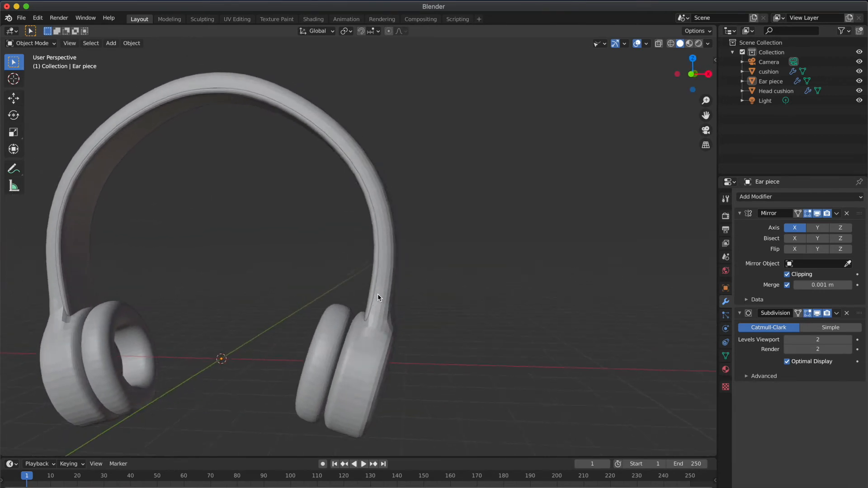
- In the Ear piece mesh, scale the ear cup's flat outer face to about 0.34 to taper the cup
scroll(379, 295, "left", 1)
scroll(378, 295, "down", 5, "shift")
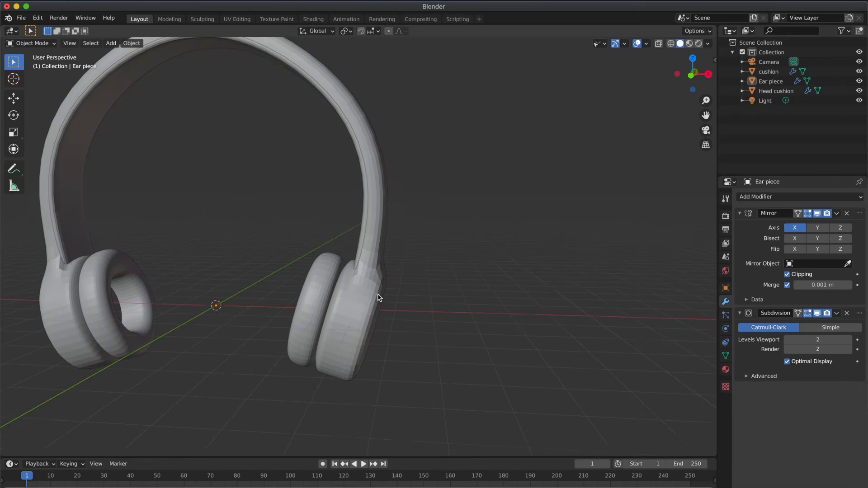
scroll(378, 295, "right", 6)
scroll(371, 296, "right", 1)
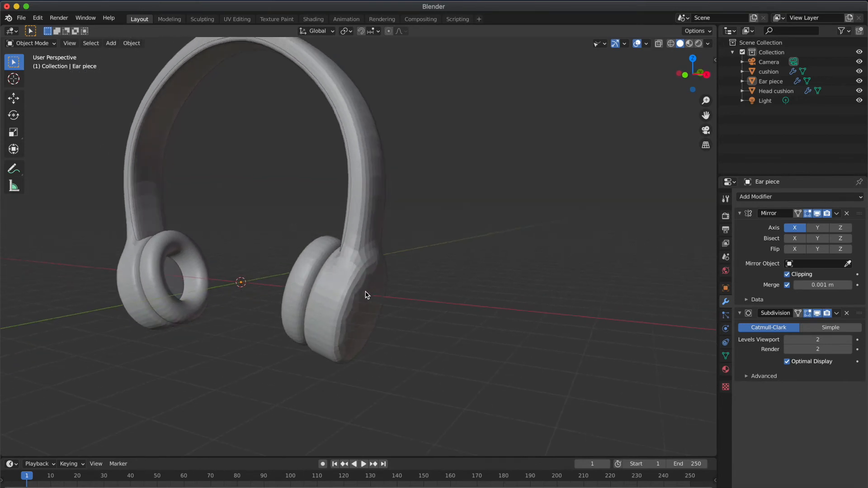
left_click(365, 295)
scroll(365, 295, "up", 3)
key("Tab")
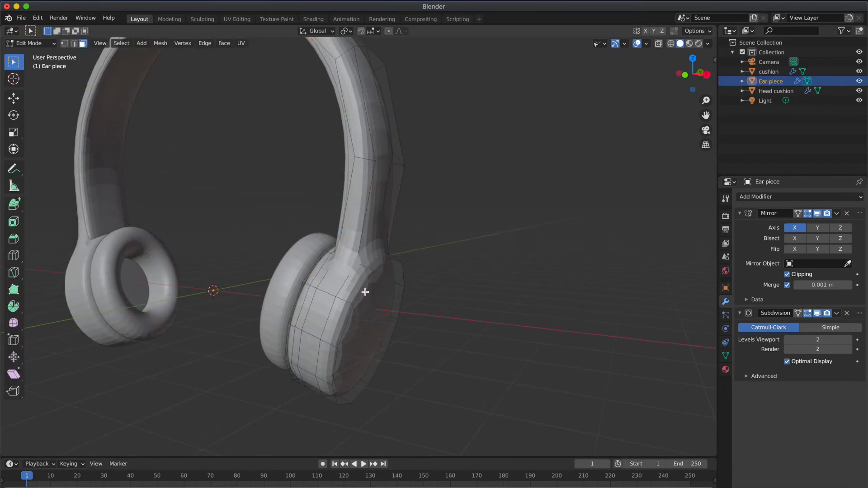
left_click(361, 291)
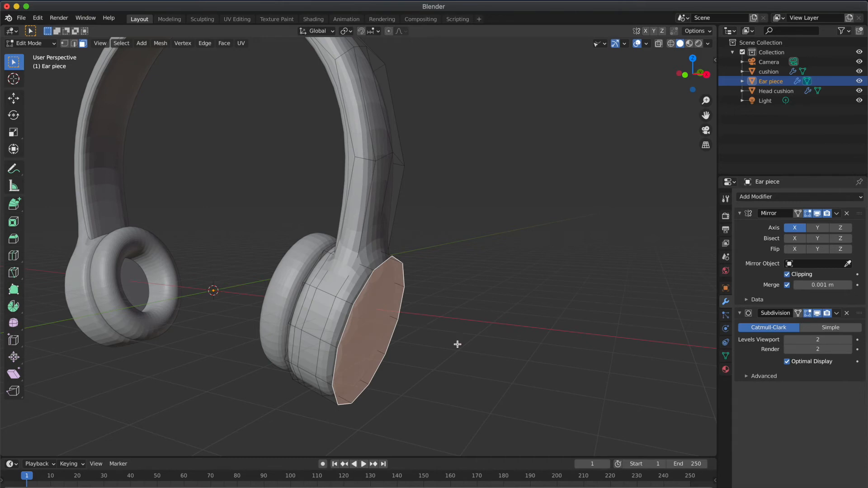
key("s")
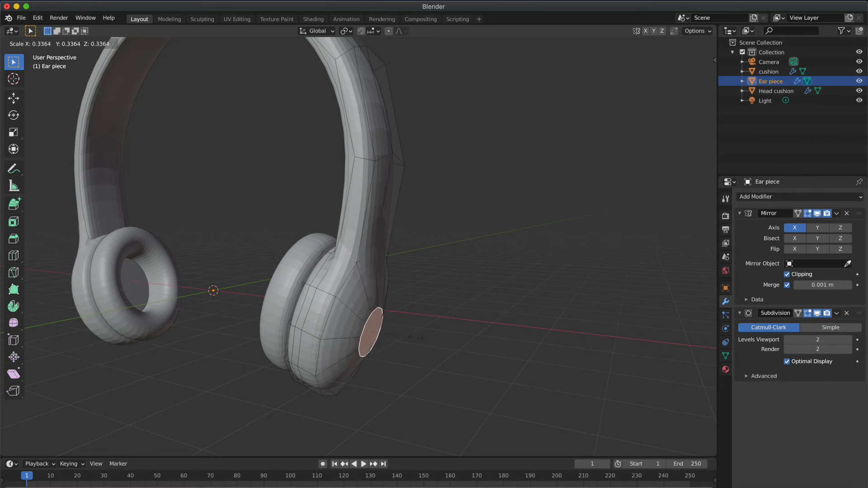
left_click(415, 337)
key("Tab")
- Examine the tapered ear cups and the headband from the front and from several angles
scroll(415, 341, "left", 5)
scroll(415, 340, "right", 10)
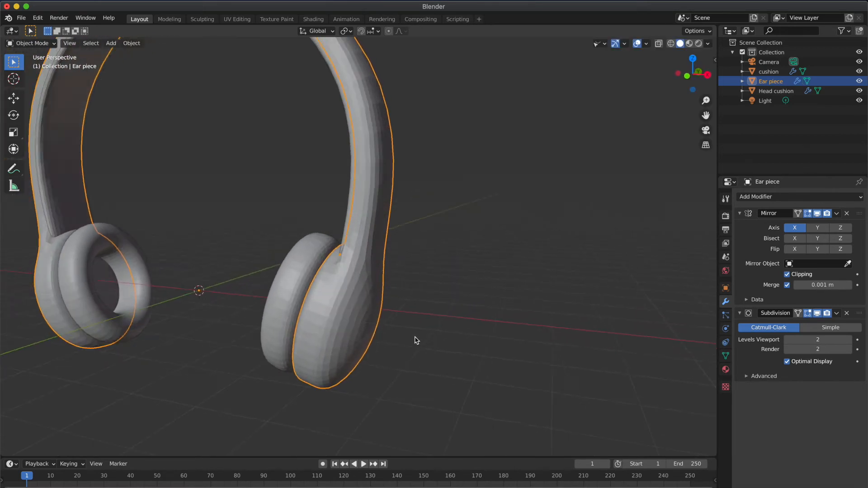
scroll(415, 340, "left", 10)
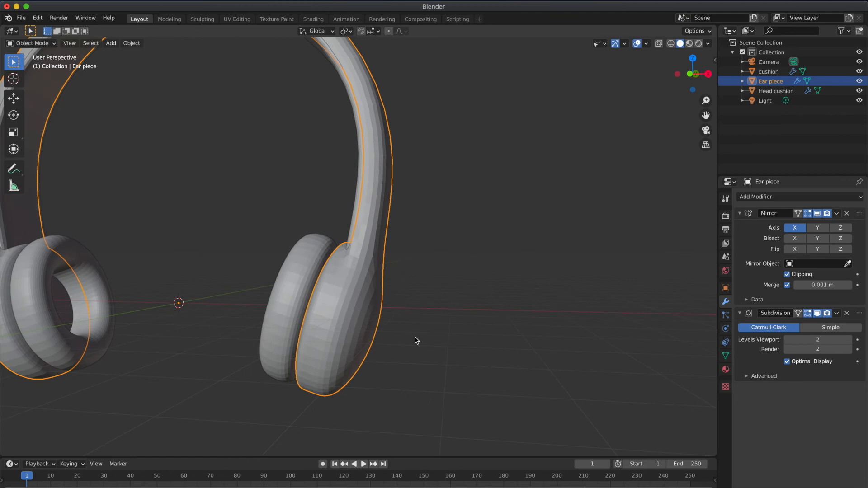
scroll(415, 341, "right", 3)
scroll(417, 340, "left", 2)
scroll(417, 341, "left", 5)
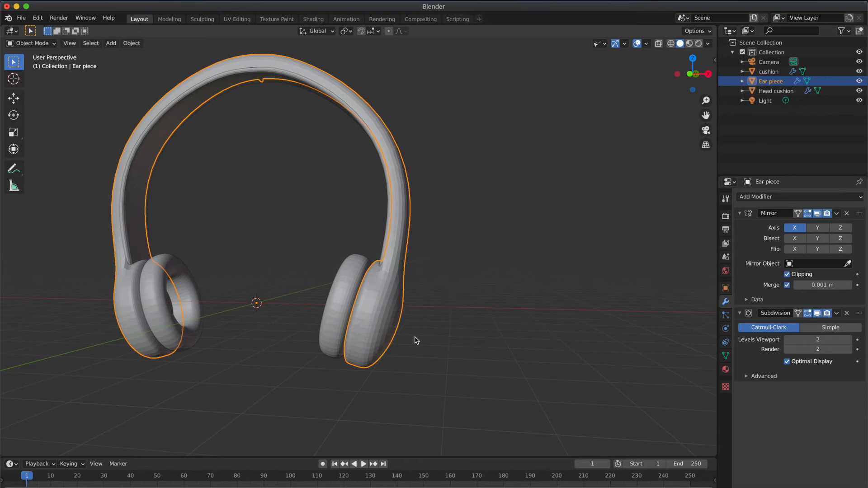
scroll(417, 341, "up", 3)
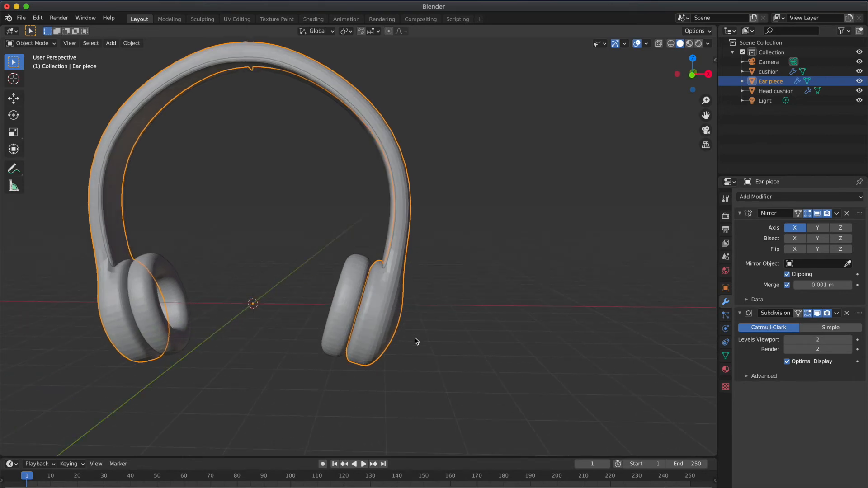
scroll(416, 341, "down", 1)
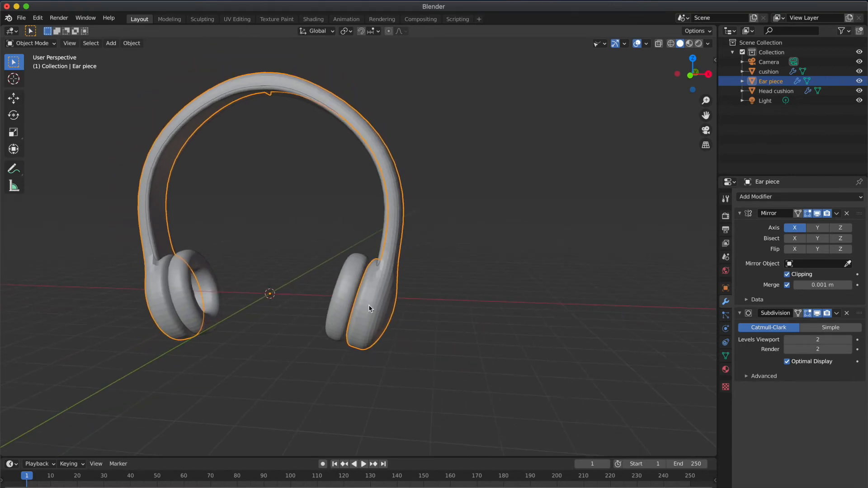
- Parent the cushion and Head cushion objects to the Ear piece using the Object parent type
left_click(352, 297)
left_click(375, 170, "shift")
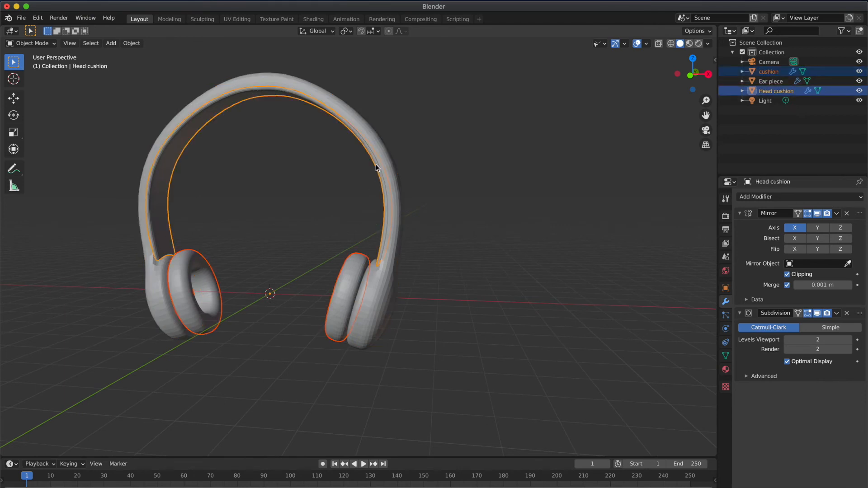
left_click(396, 217, "shift")
key("ctrl+p")
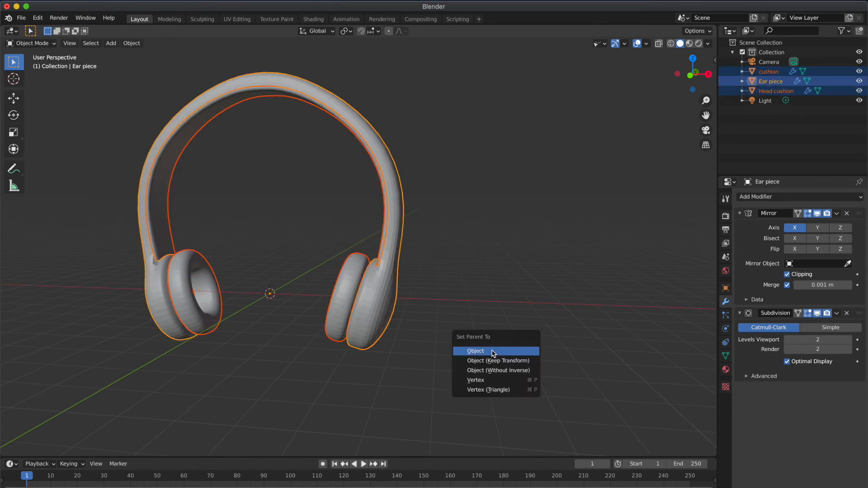
left_click(476, 351)
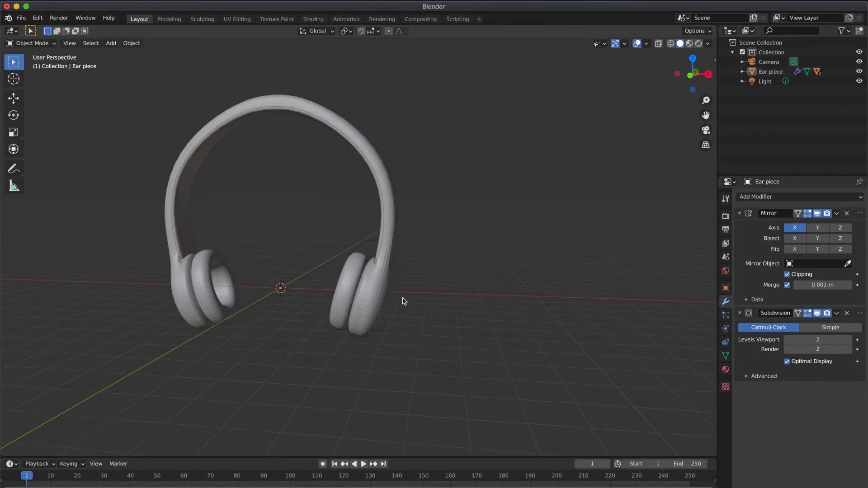
- Scale the whole headphones to about 0.372 of their size and view them through the camera
key("s")
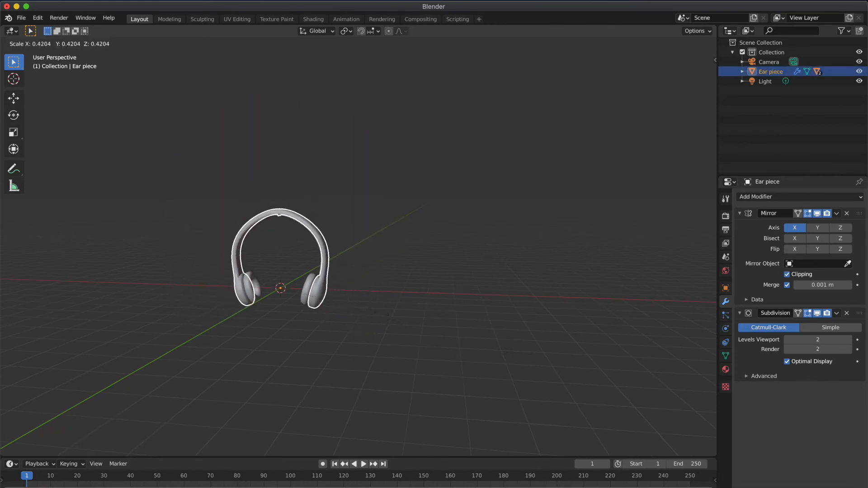
left_click(374, 310)
middle_click_drag(374, 311, 580, 175)
left_click(706, 131)
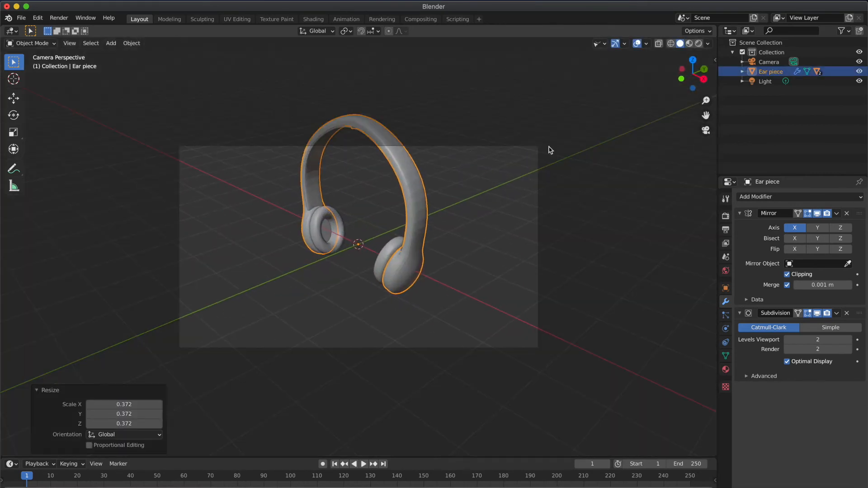
- Set the output resolution's X value to 1080 px for a square render
left_click(726, 229)
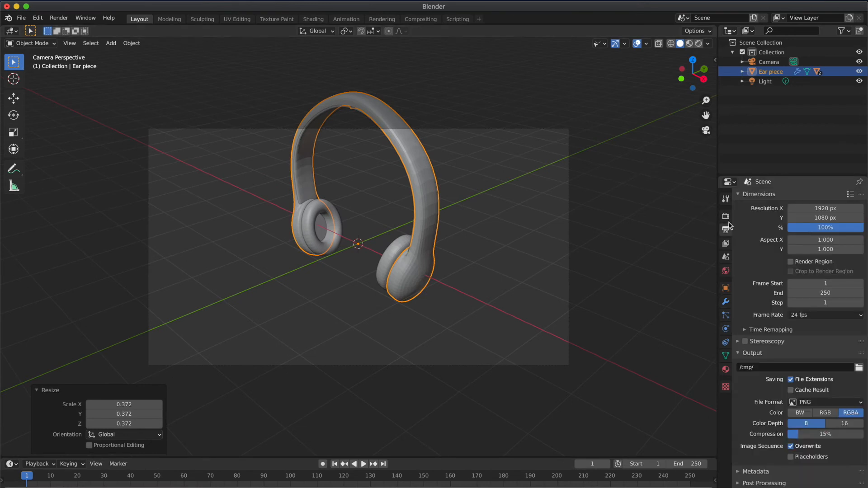
left_click(804, 208)
type("1080")
key("Return")
- Change the camera's lens type to Orthographic
left_click(768, 62)
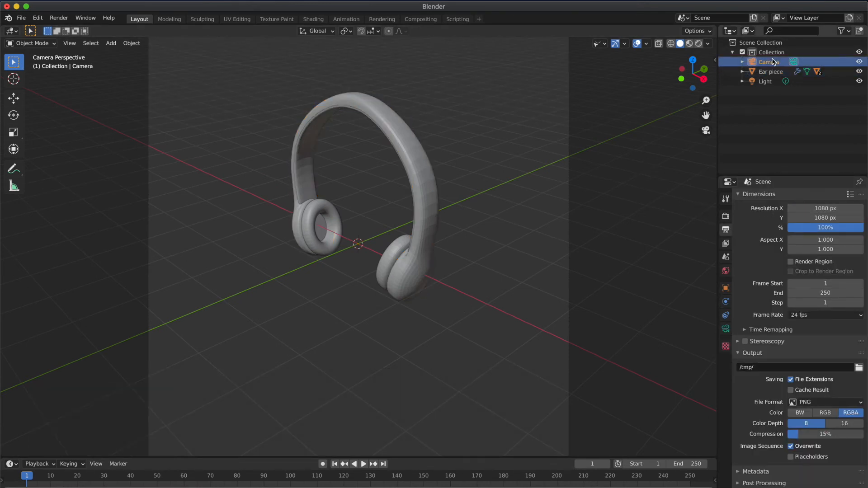
left_click(726, 328)
left_click(806, 226)
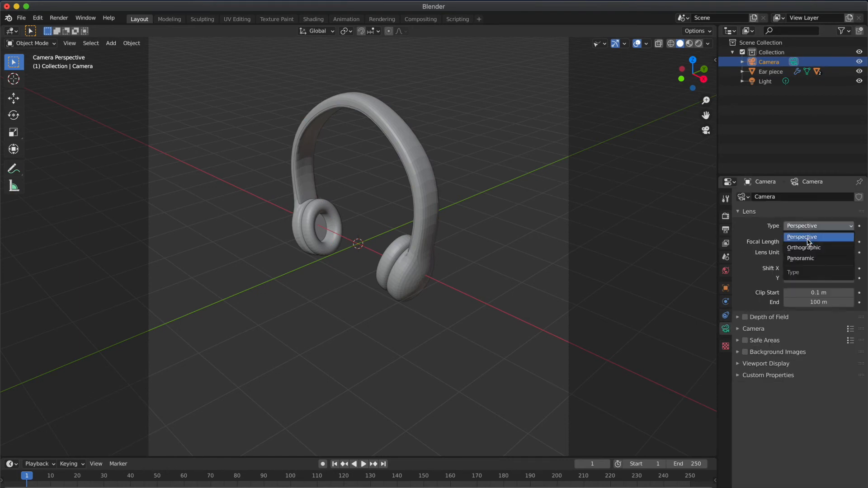
left_click(807, 236)
scroll(656, 238, "down", 4)
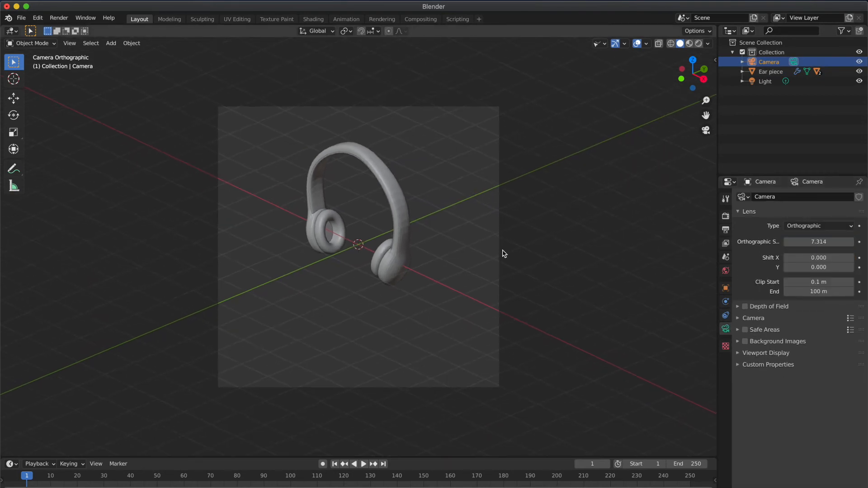
- Add a plane at the world origin, enlarge it into a wide floor extending well beyond the camera frame, and return to the camera view
key("shift+a")
mouse_move(504, 251)
left_click(564, 250)
key("KP_0")
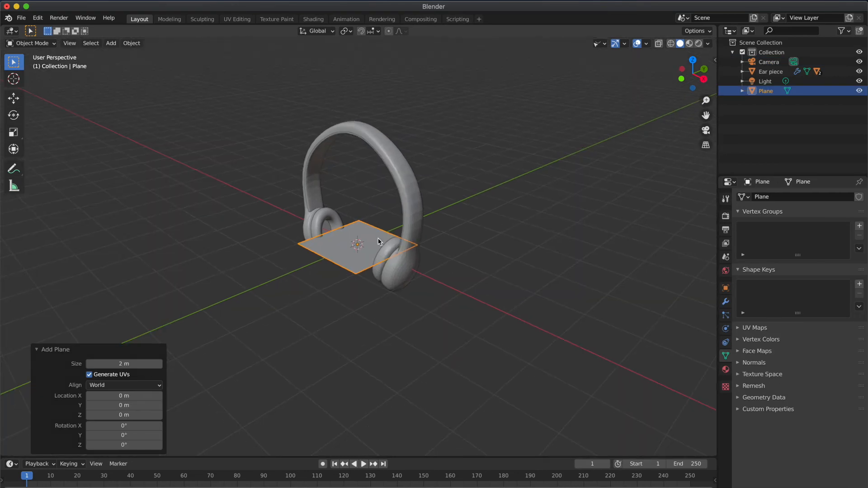
scroll(379, 241, "down", 4)
key("s")
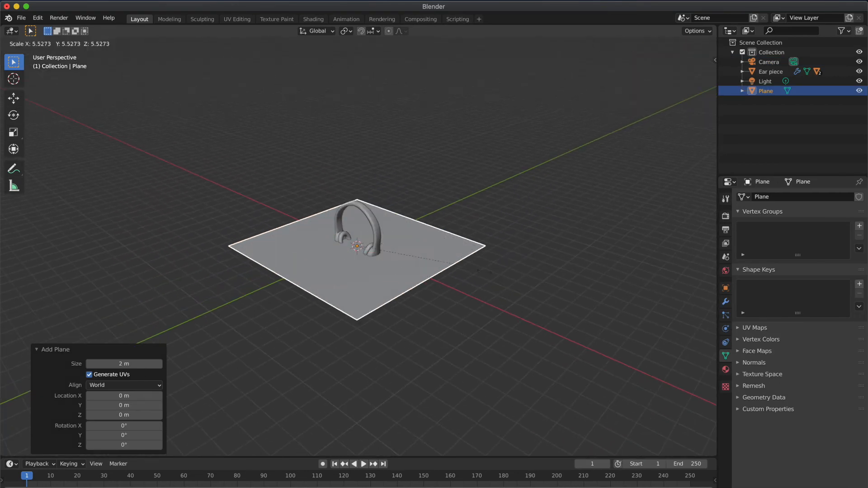
left_click(573, 320)
key("s")
left_click(703, 374)
left_click(706, 130)
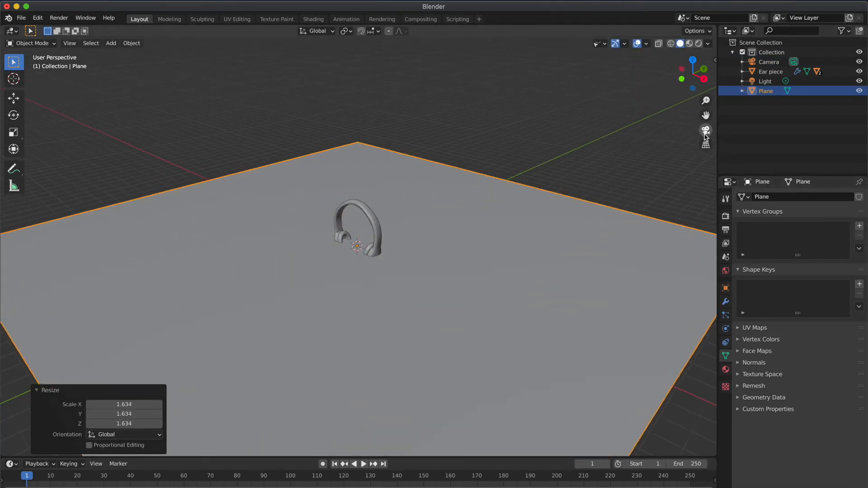
- Raise the headphones about 1.38 m along Z and set the camera's vertical shift to 0.320
left_click(386, 229)
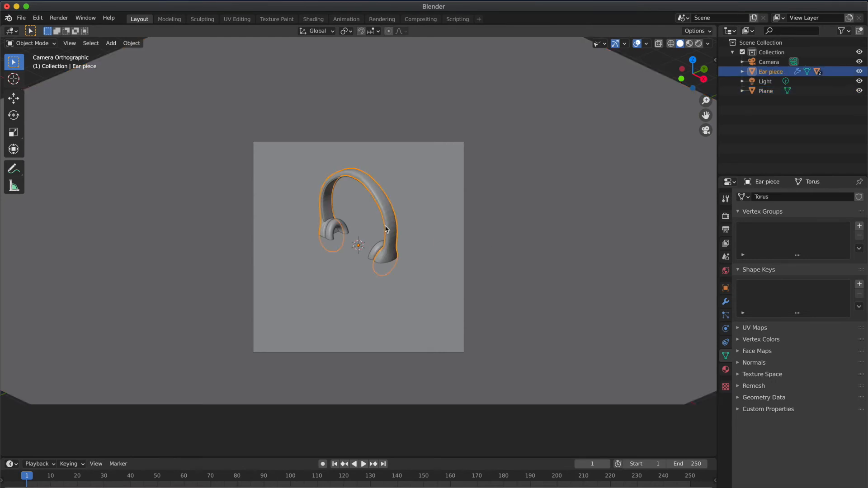
key("g")
key("z")
left_click(462, 236)
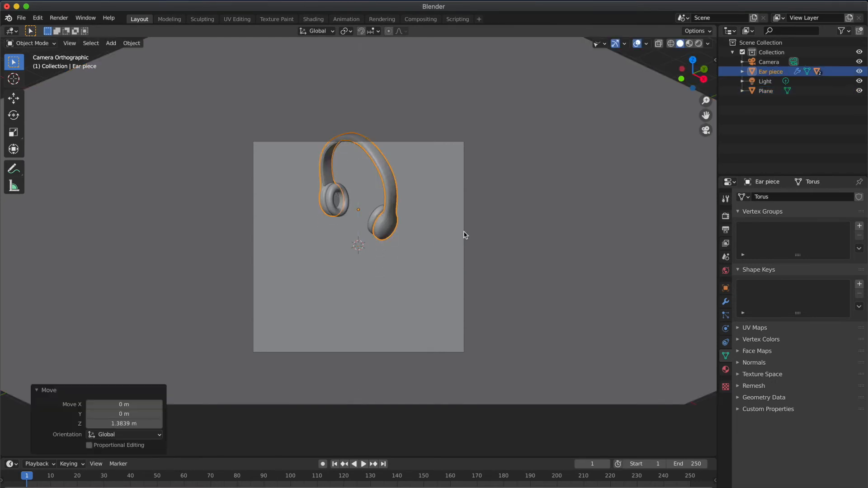
left_click(769, 62)
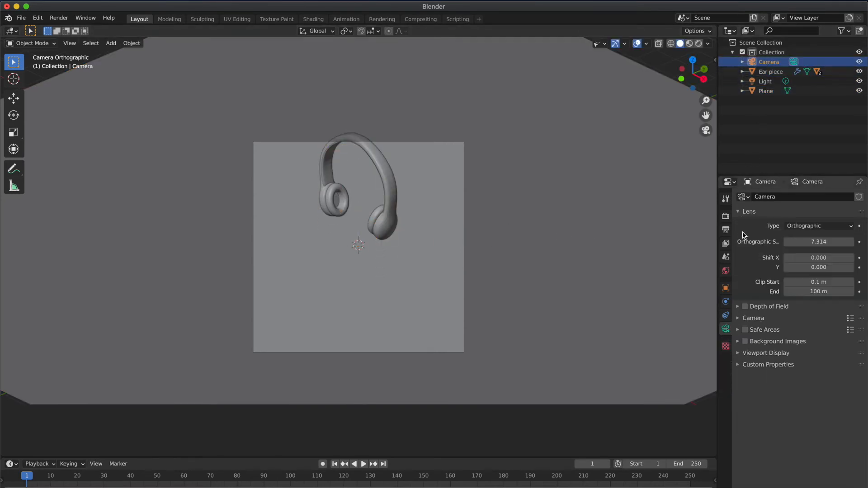
left_click_drag(824, 267, 860, 267)
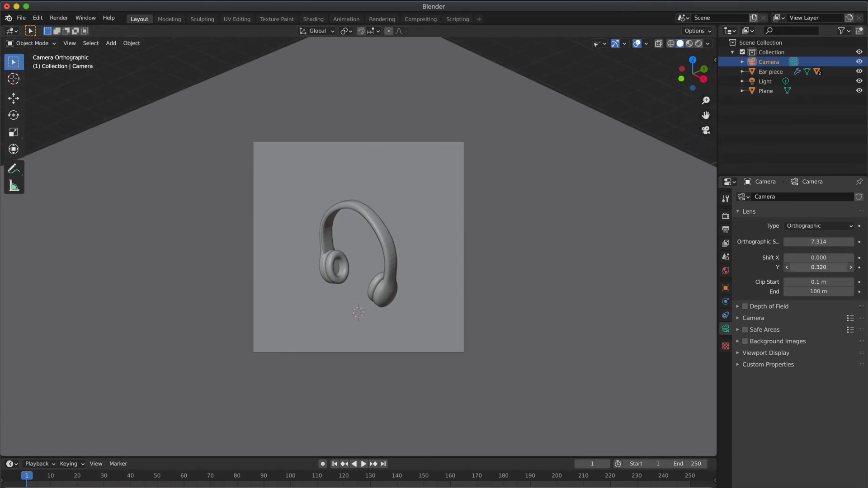
- Raise the headphones about 0.38 m along Z, then scale them down and readjust their height in the camera frame
left_click(394, 257)
key("g")
key("z")
left_click(426, 272)
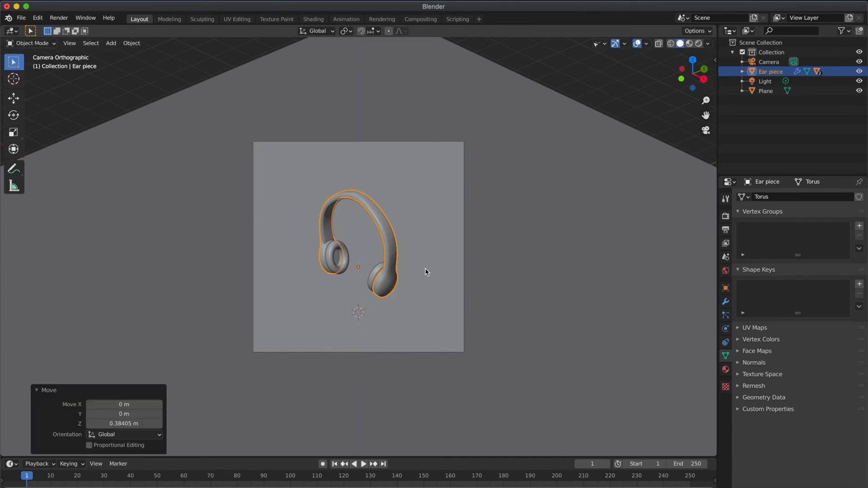
key("s")
left_click(473, 300)
key("g")
key("z")
left_click(471, 286)
- Enlarge the headphones by about 1.2 and again by about 1.08, lowering them about 0.28 m along Z in between
key("s")
left_click(491, 302)
key("g")
key("z")
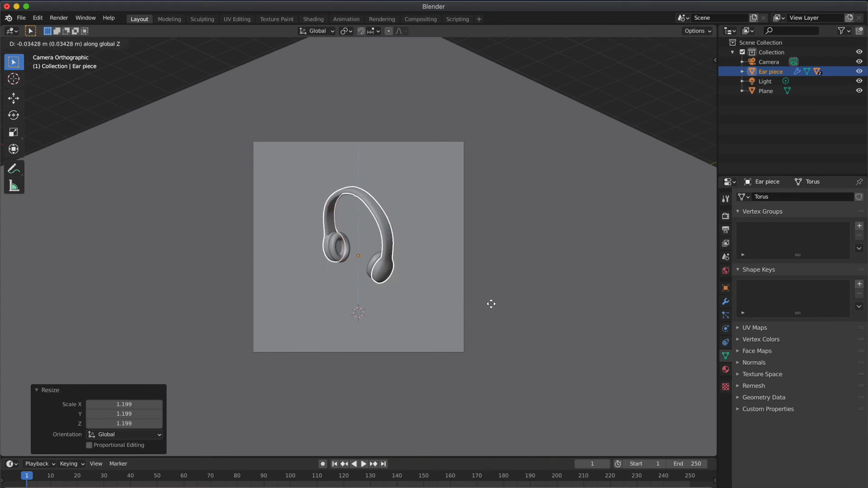
left_click(493, 312)
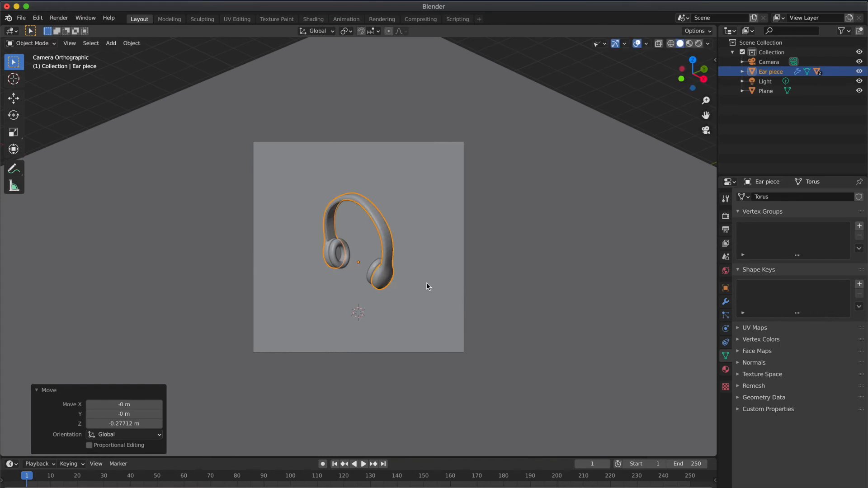
key("s")
left_click(468, 290)
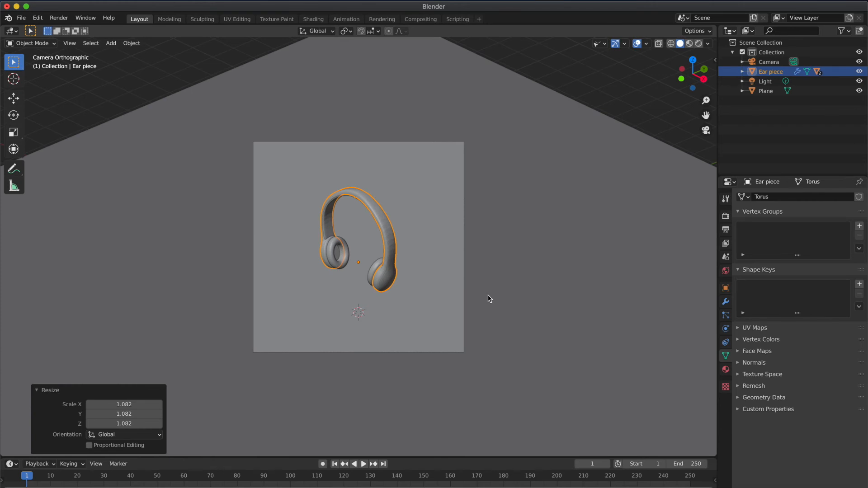
- Rotate the headphones about -5.4° around Z and -19.1° around X, and tilt them slightly around Y
key("r")
key("z")
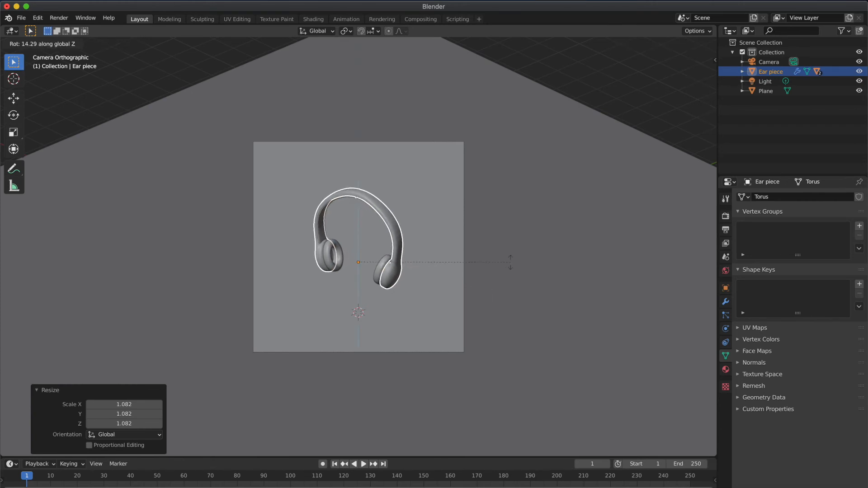
left_click(456, 300)
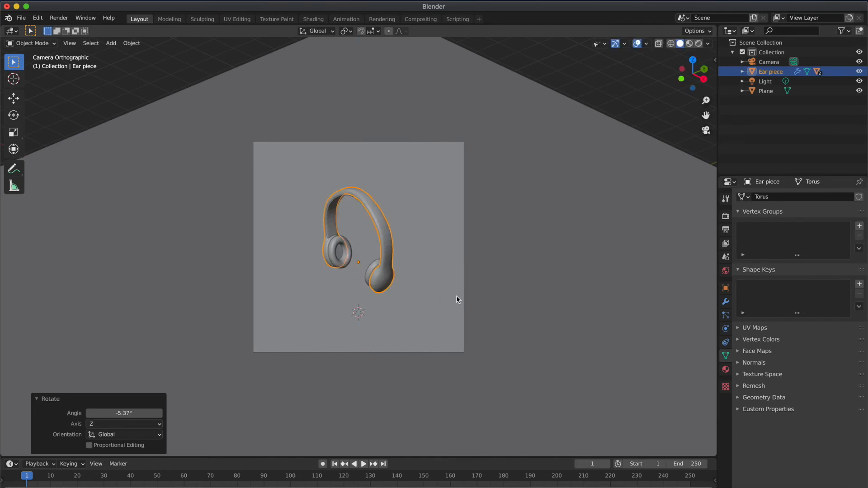
key("r")
key("x")
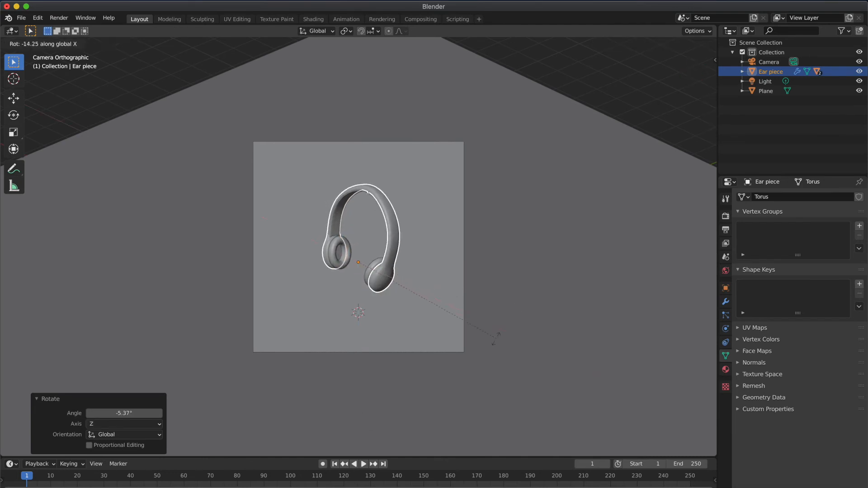
left_click(489, 351)
key("r")
key("y")
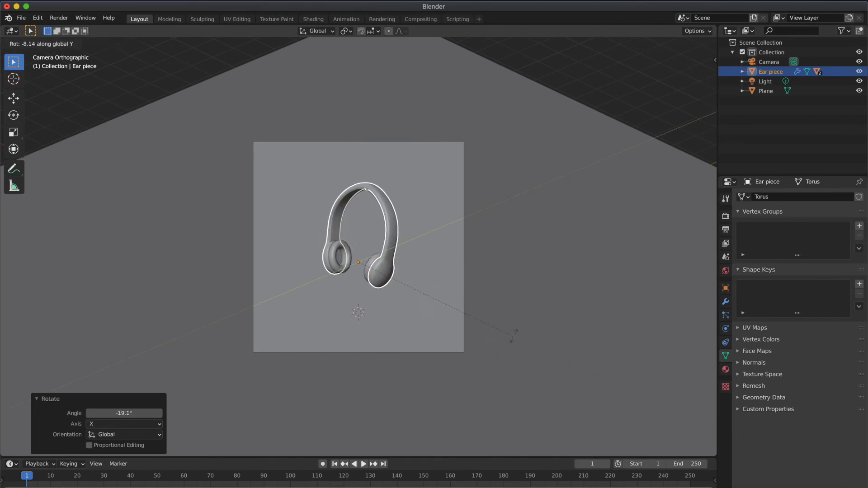
left_click(550, 327)
- Enlarge the headphones by about 1.08 and move them about -0.15 m along Y and -0.20 m along Z
key("s")
left_click(534, 343)
key("g")
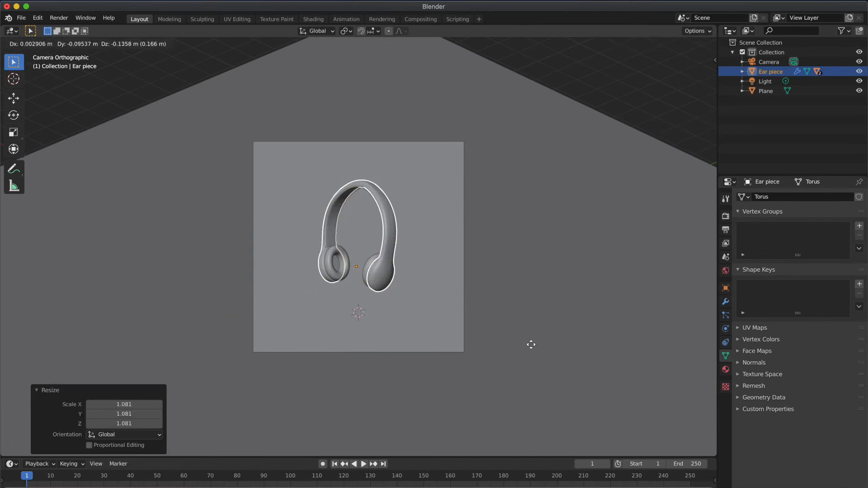
left_click(530, 347)
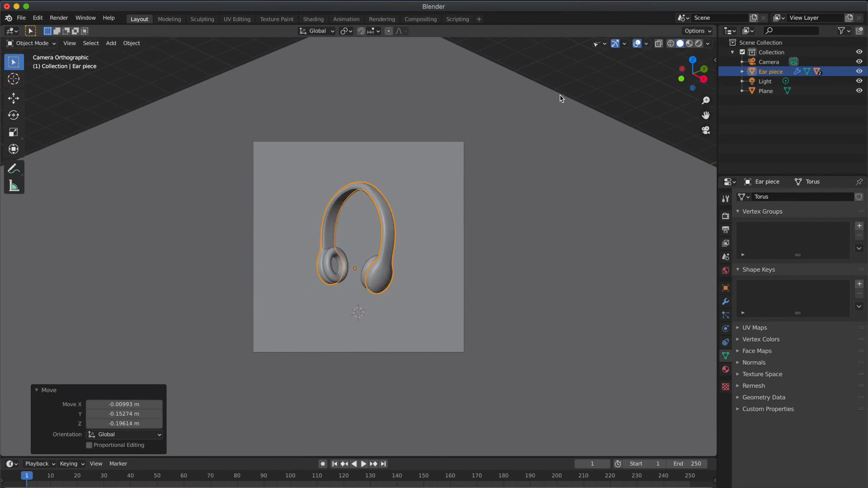
left_click(539, 120)
- Rotate the headphones about -11.6° around X and shift them about -0.12 m along Y and -0.11 m along Z
left_click(394, 225)
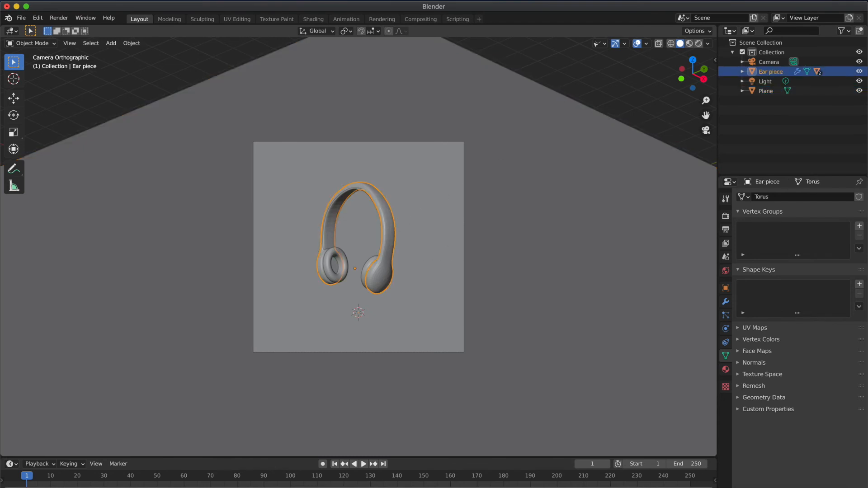
key("r")
key("x")
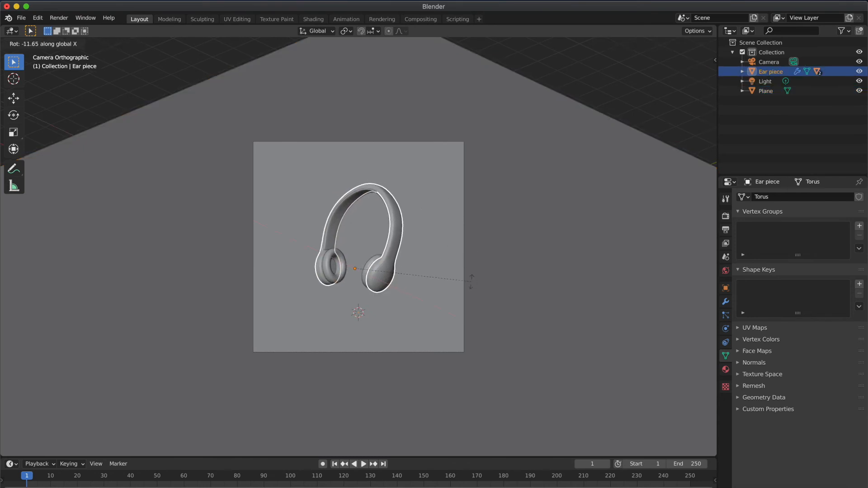
left_click(472, 281)
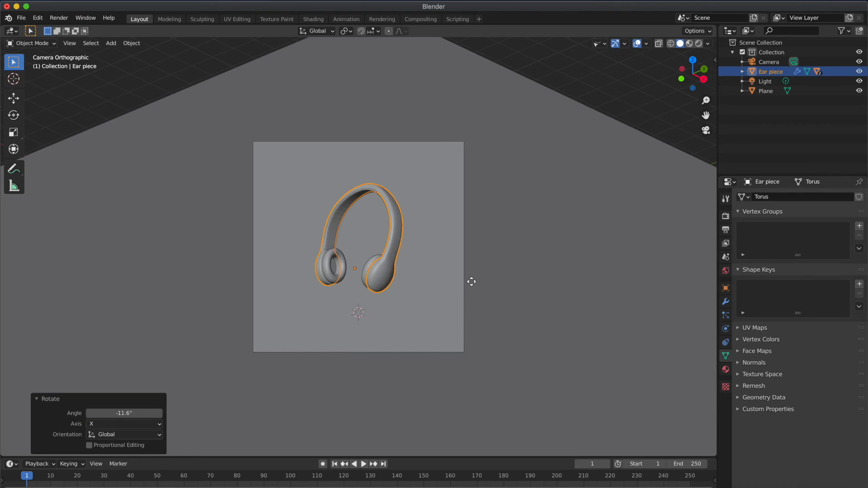
key("g")
left_click(468, 285)
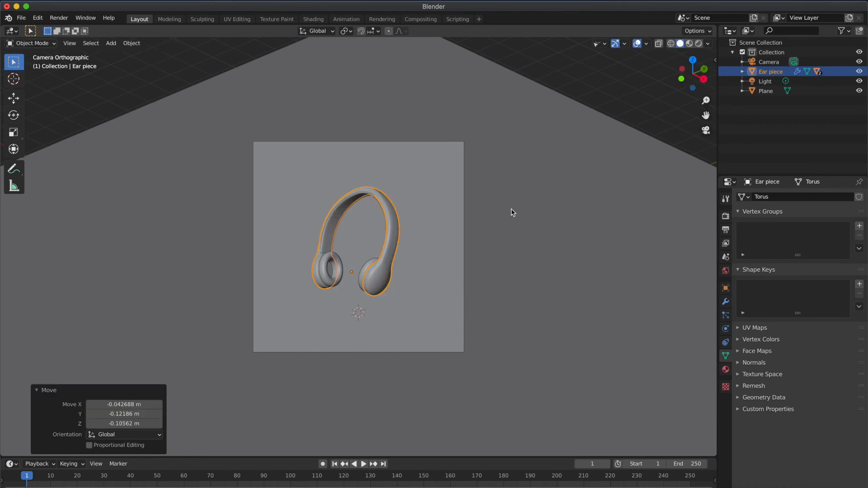
left_click(576, 91)
- Show lights in the viewport and raise the point light about 5.37 m along Z
scroll(511, 198, "down", 3)
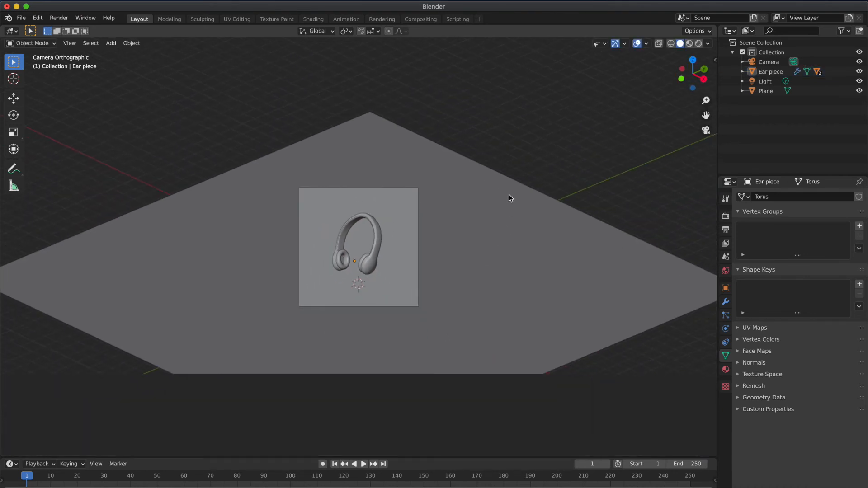
left_click(605, 44)
left_click(615, 185)
left_click(416, 216)
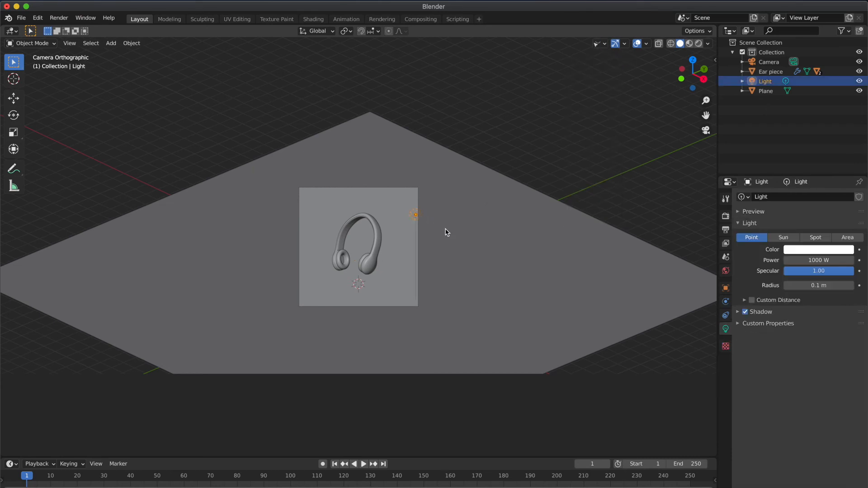
key("g")
key("z")
left_click(440, 90)
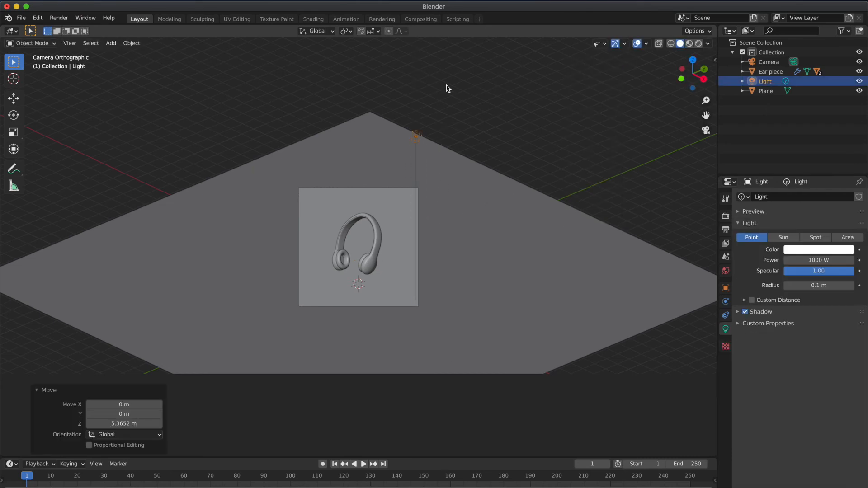
- From the top view, move the light about 1.42 m along X and 5.69 m along Y
left_click_drag(682, 61, 504, 169)
scroll(503, 169, "up", 4)
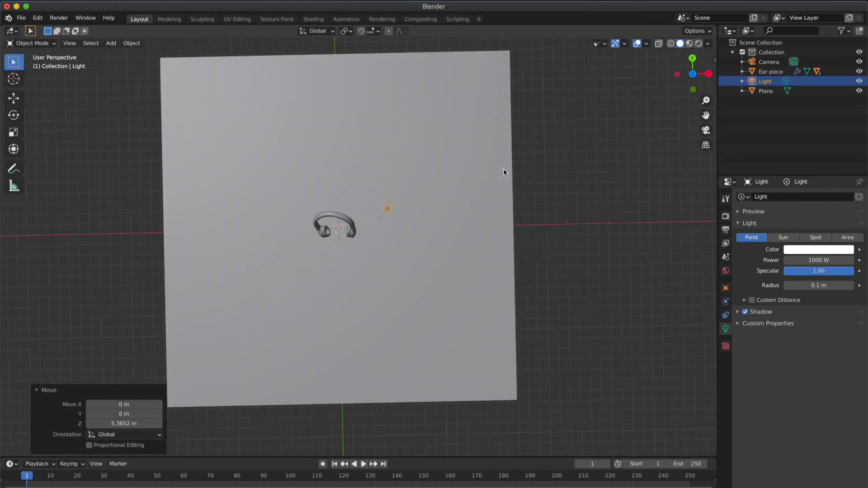
left_click(692, 74)
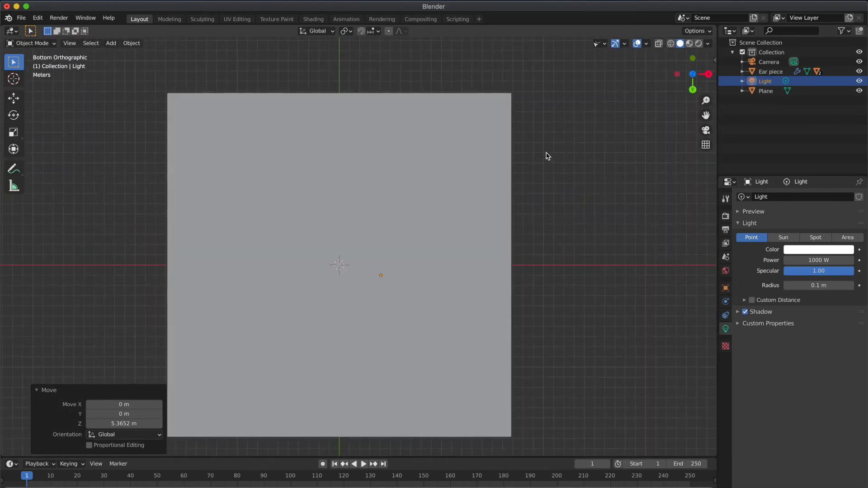
left_click(693, 73)
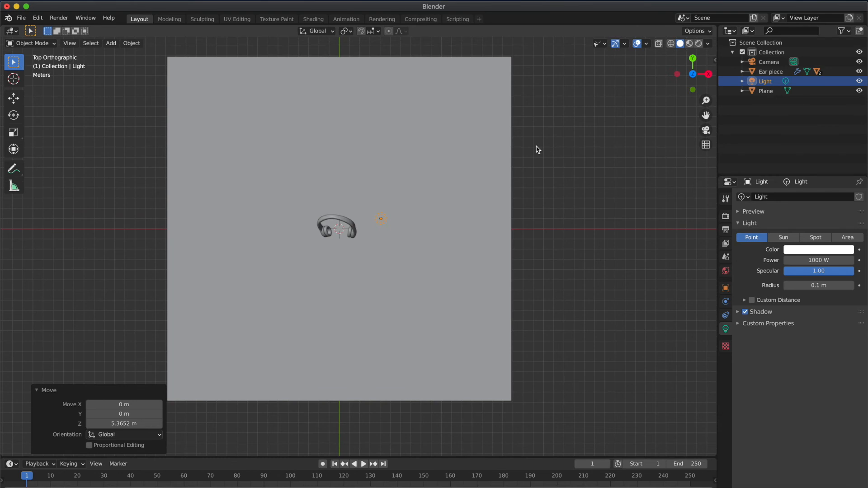
key("g")
left_click(551, 91)
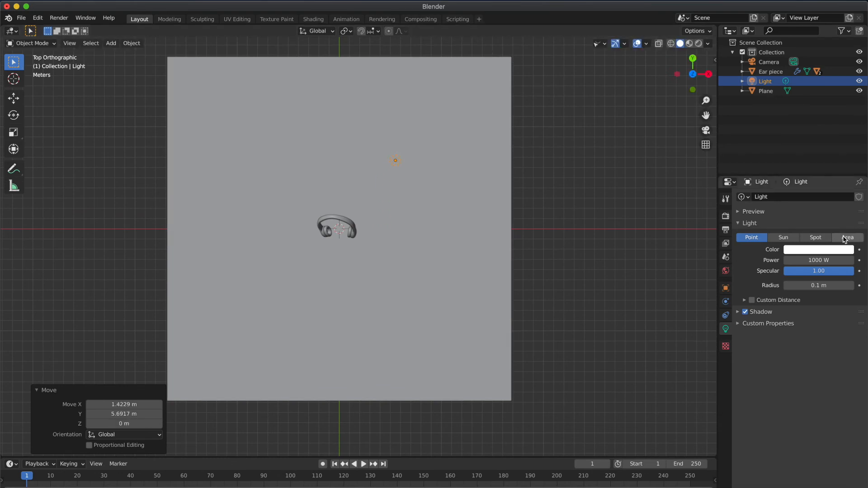
- Change the light to an area light and set its power to 3000 W
left_click(845, 238)
left_click(818, 260)
type("3")
key("Return")
- Enlarge the area light by about 4.77 and again by about 2.95
key("s")
right_click(581, 310)
key("s")
left_click(605, 340)
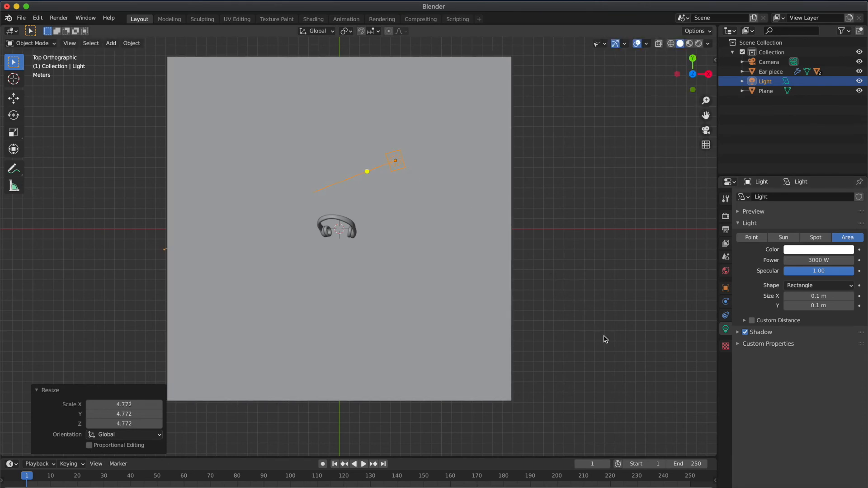
left_click(501, 256)
- Rotate the area light about 23.9° around Z towards the headphones and raise it about 3.2 m along Z
key("r")
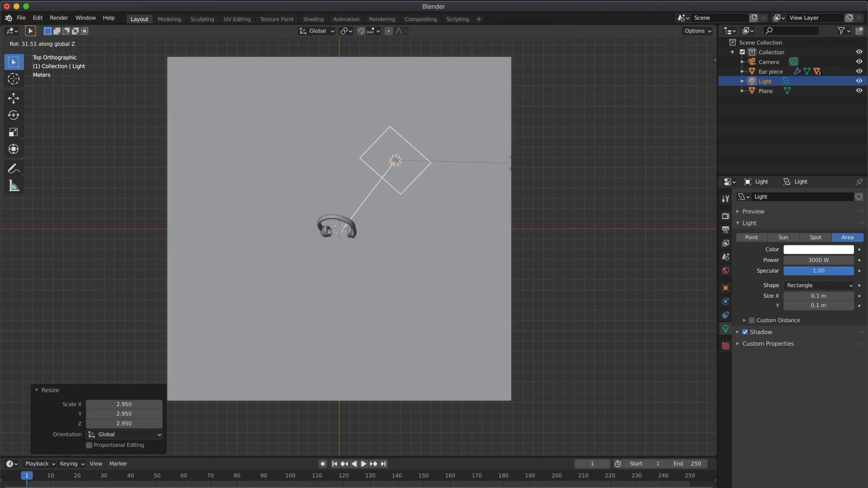
left_click(522, 183)
scroll(522, 184, "down", 10)
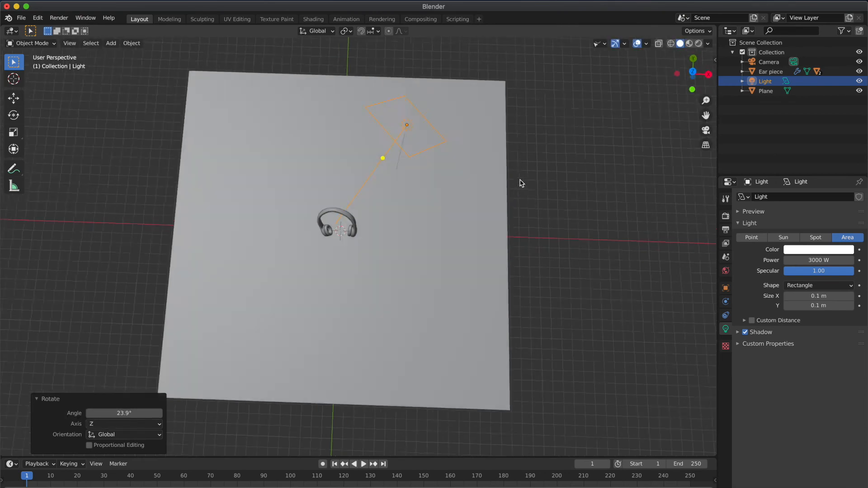
scroll(520, 181, "down", 2)
key("g")
key("z")
left_click(515, 154)
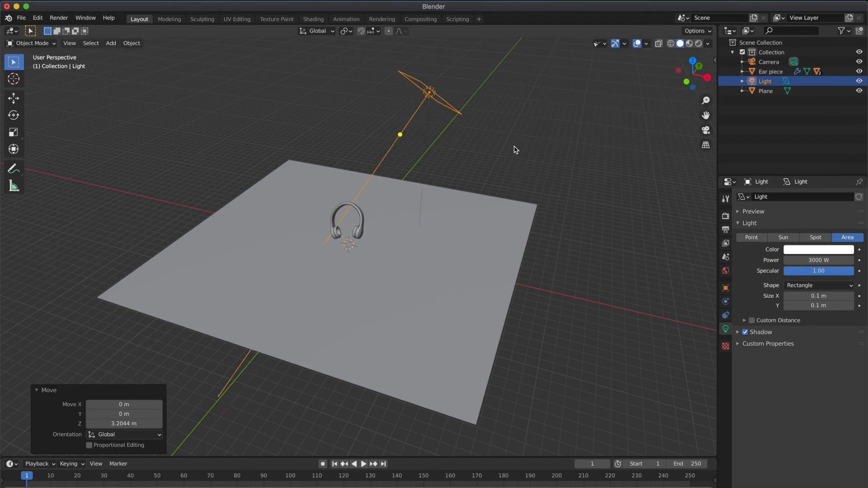
- Duplicate the area light about -12.4 m along X and -11.9 m along Y, and rotate the copy about 187° around Z
left_click(691, 59)
key("shift+d")
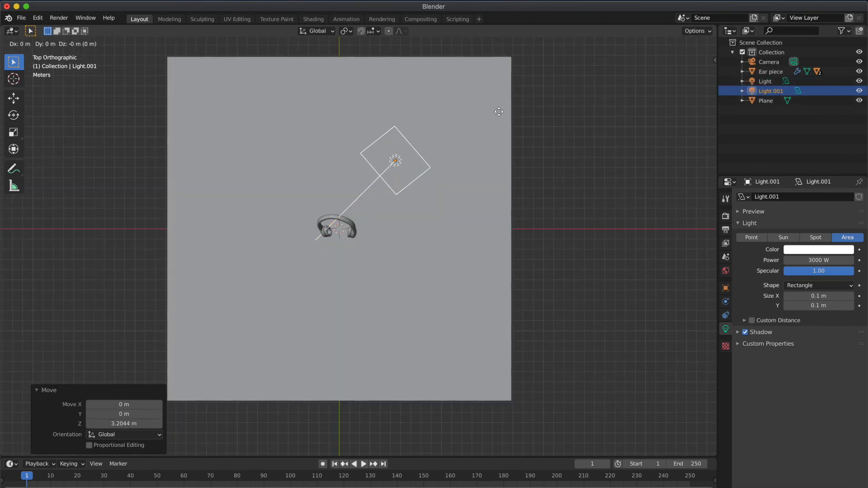
left_click(373, 232)
key("r")
key("z")
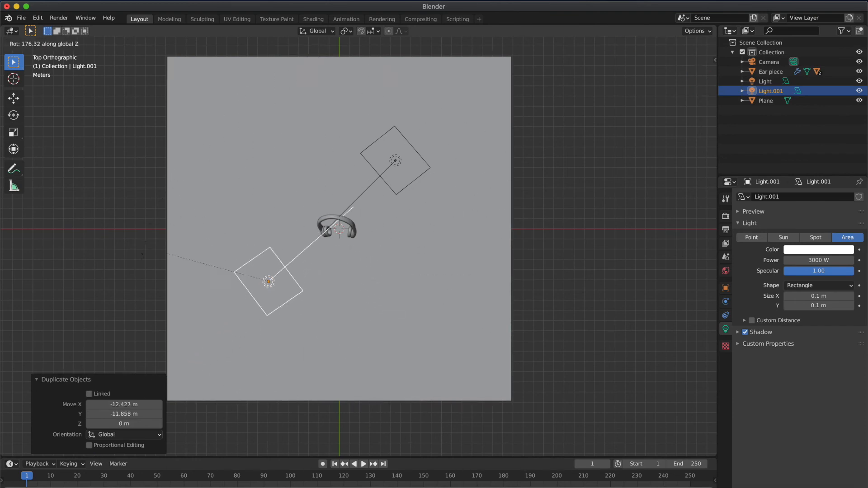
left_click(181, 280)
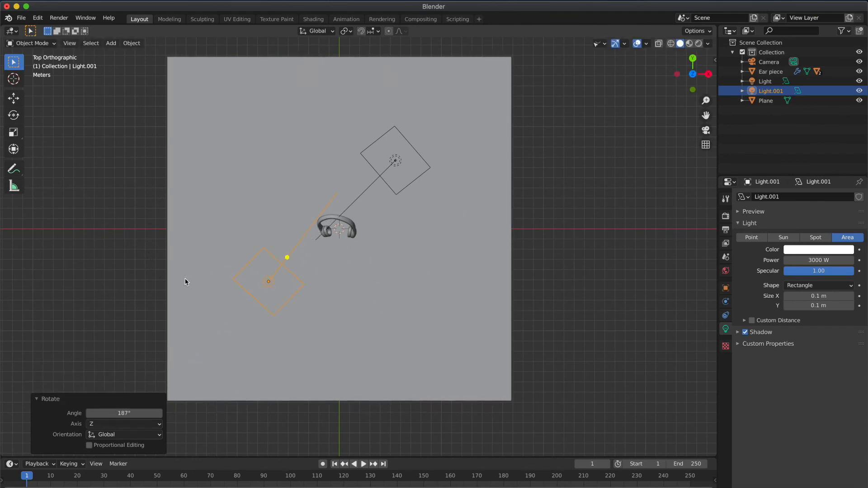
- Set the duplicated light's power to 1000 W and tint its color a pale warm cream
left_click(831, 261)
type("100")
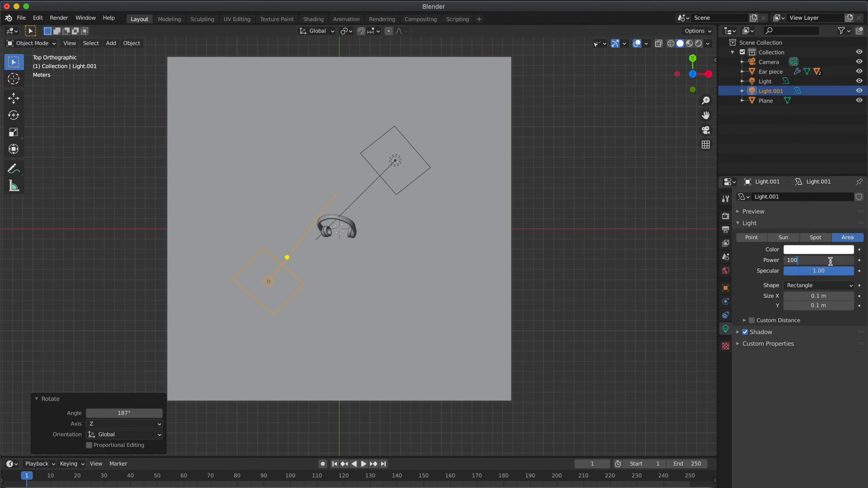
key("Return")
left_click(826, 249)
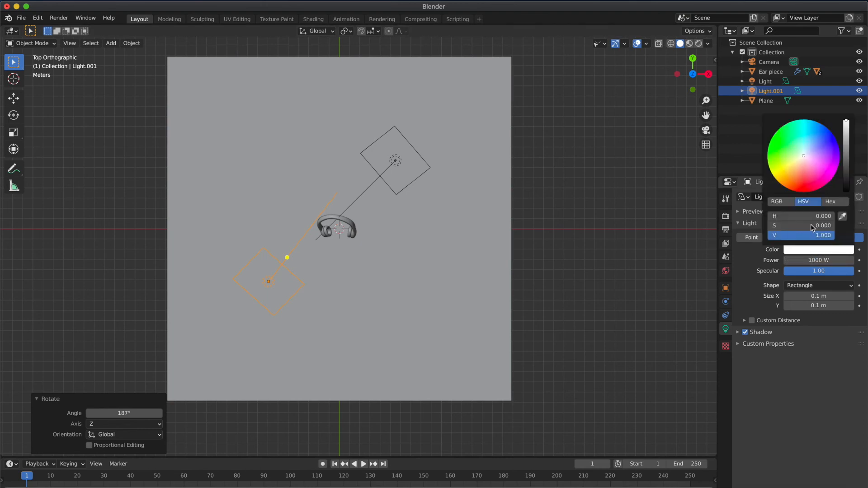
left_click(800, 164)
left_click(620, 162)
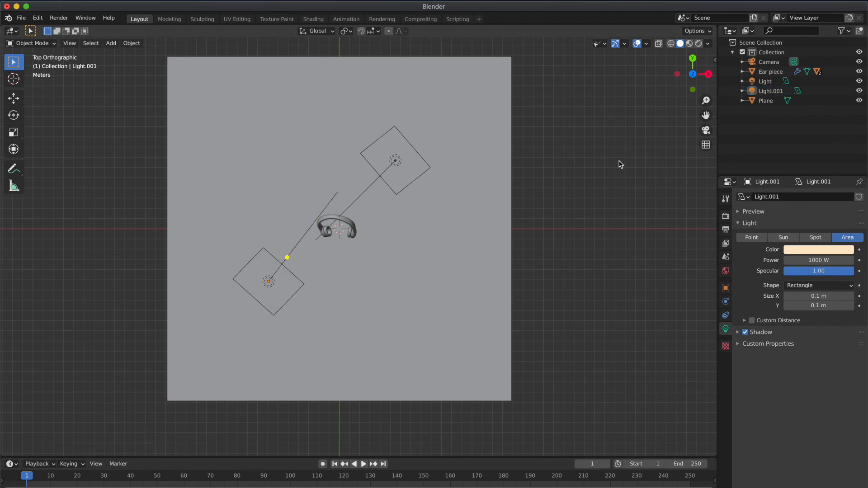
- Return to the camera view and give the headphones' ear piece a new material with a pure white base color
scroll(620, 162, "down", 10)
scroll(420, 227, "up", 3)
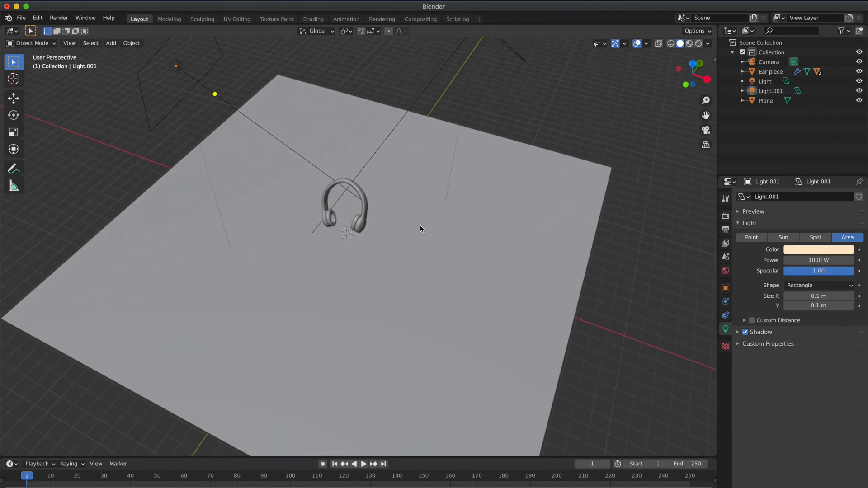
left_click(706, 131)
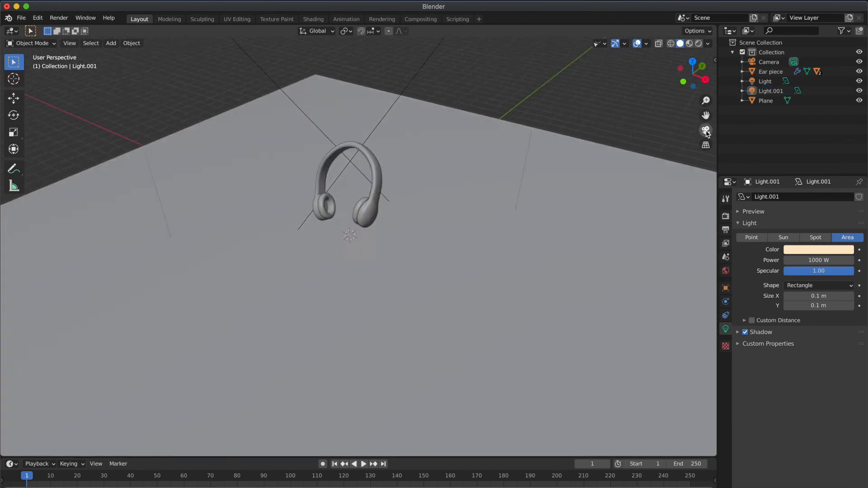
left_click(379, 247)
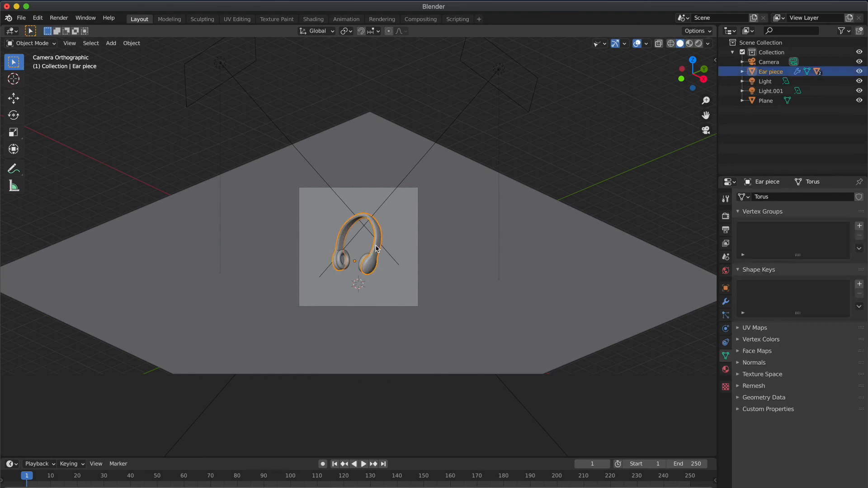
scroll(389, 248, "up", 3)
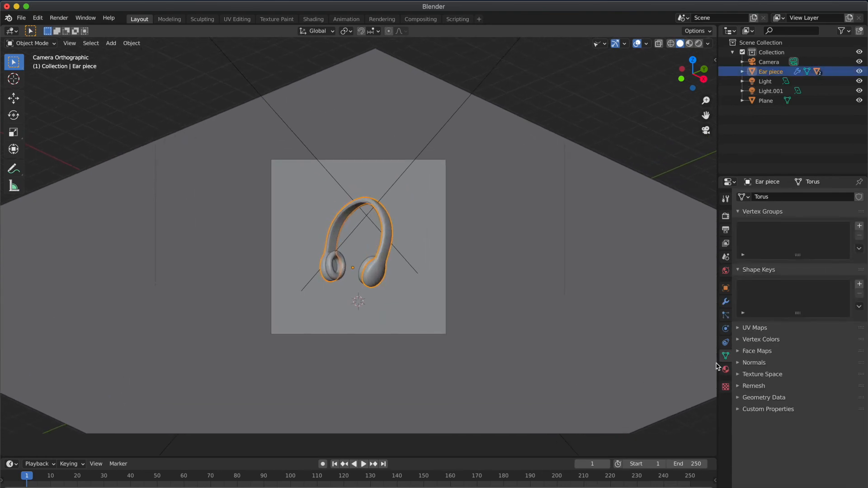
left_click(726, 370)
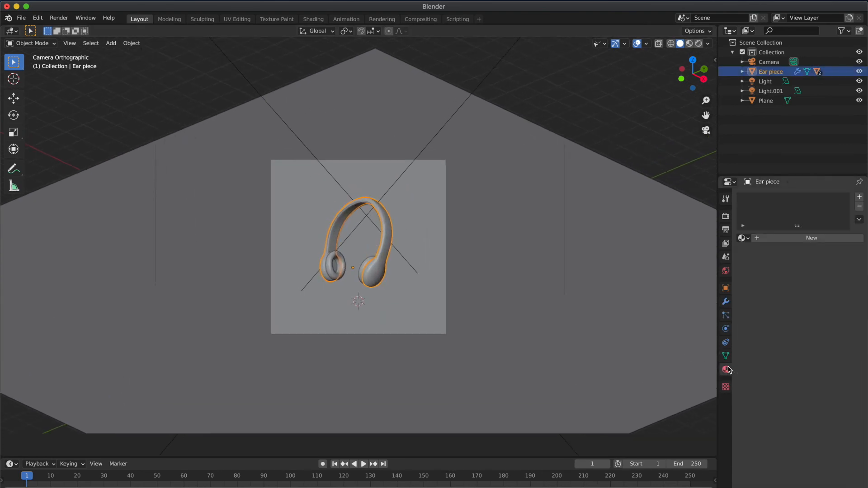
left_click(778, 240)
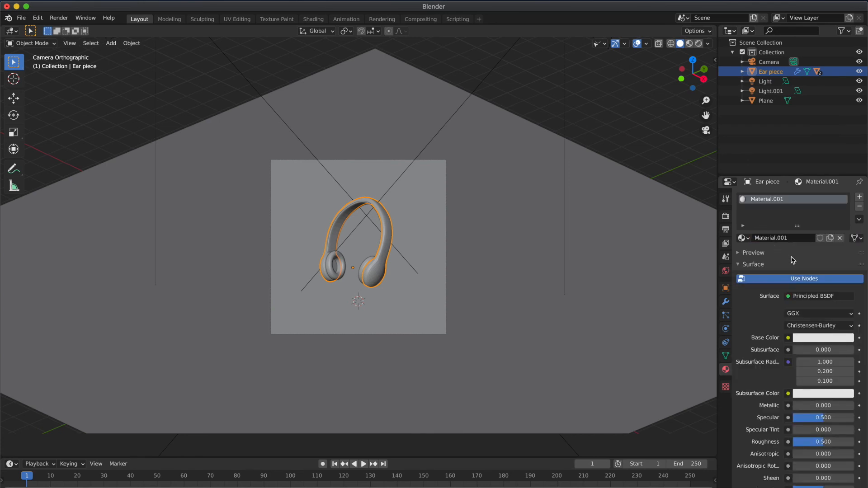
left_click(822, 339)
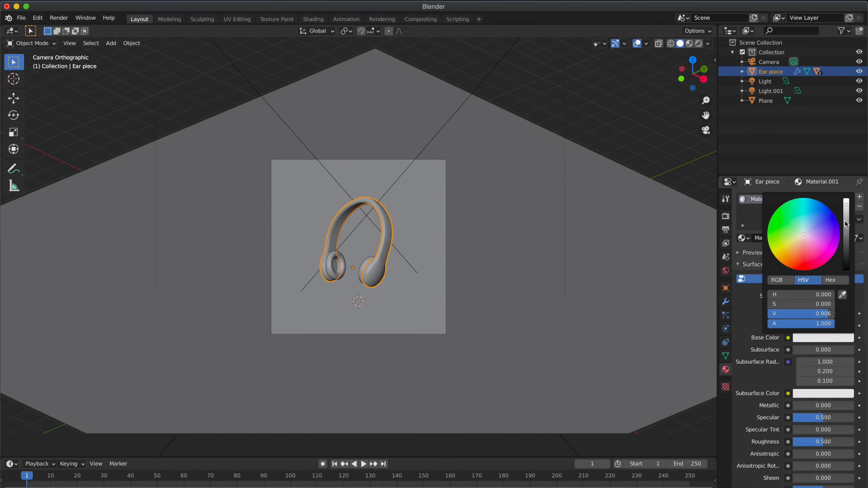
left_click_drag(848, 209, 847, 199)
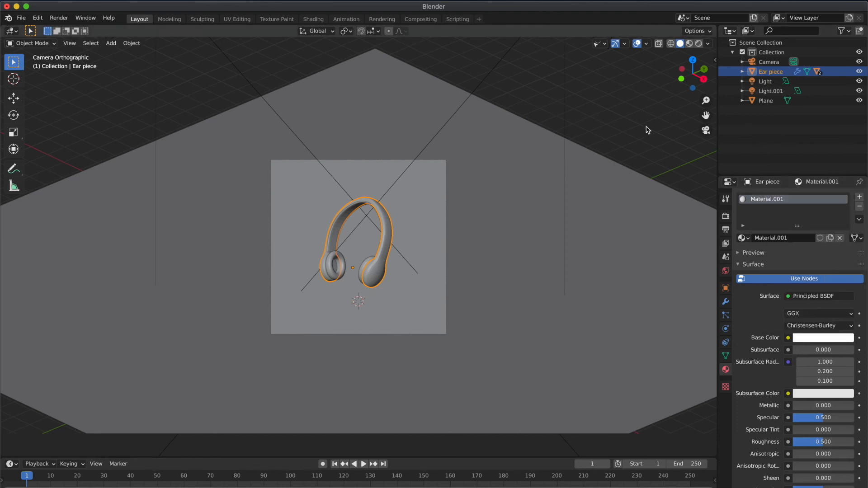
left_click(620, 119)
- Add a new material to the head cushion under the headband and open its base color
left_click(335, 233)
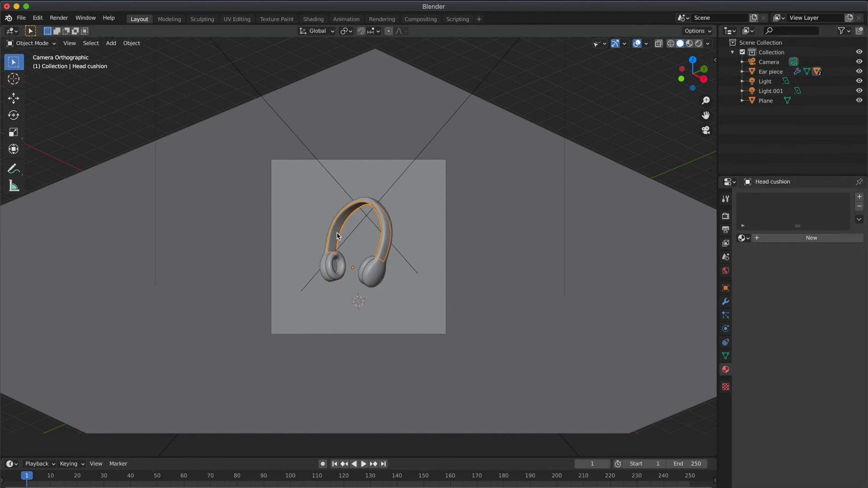
left_click(769, 238)
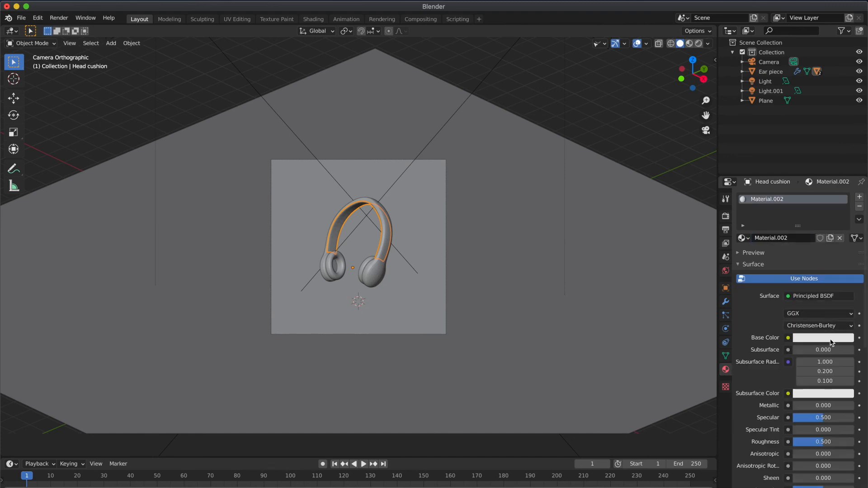
left_click(830, 338)
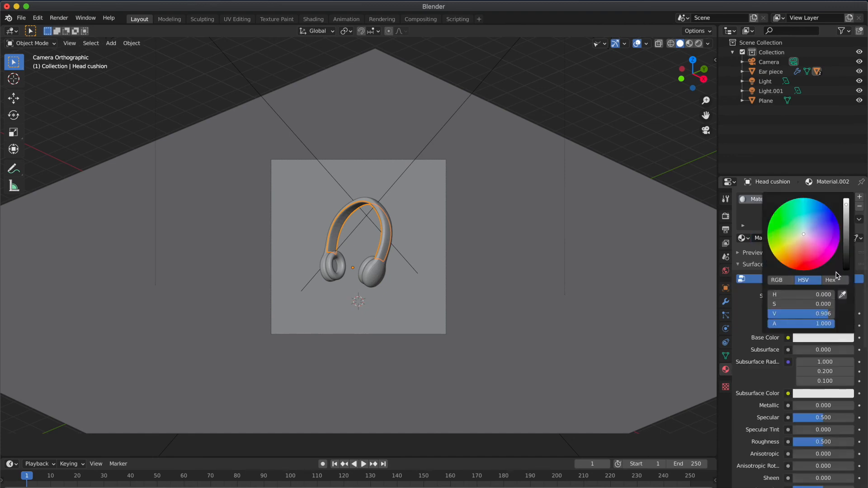
left_click(544, 125)
- Give the ear cushions a new material with an orange base color of hue 0.110 and saturation 1.000
left_click(340, 267)
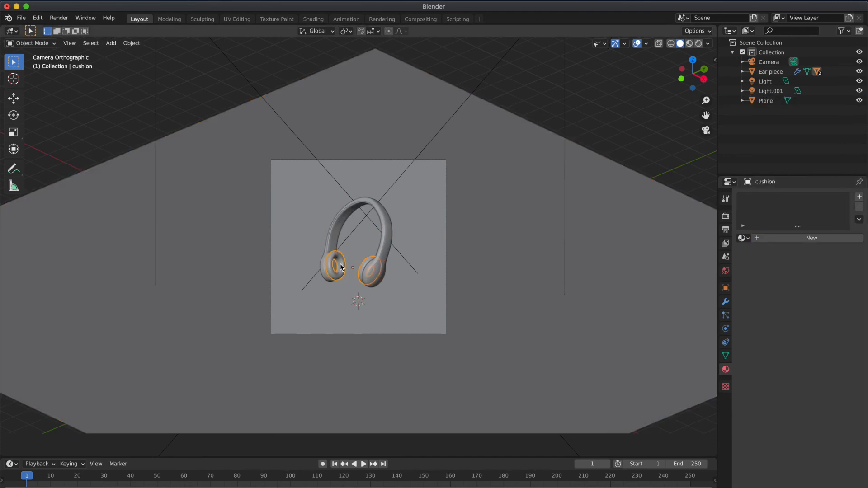
left_click(779, 239)
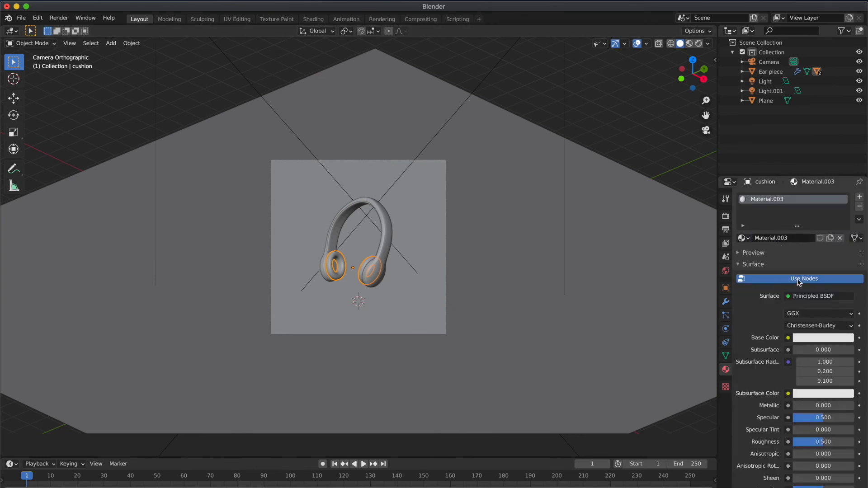
left_click(809, 343)
left_click_drag(797, 261, 781, 263)
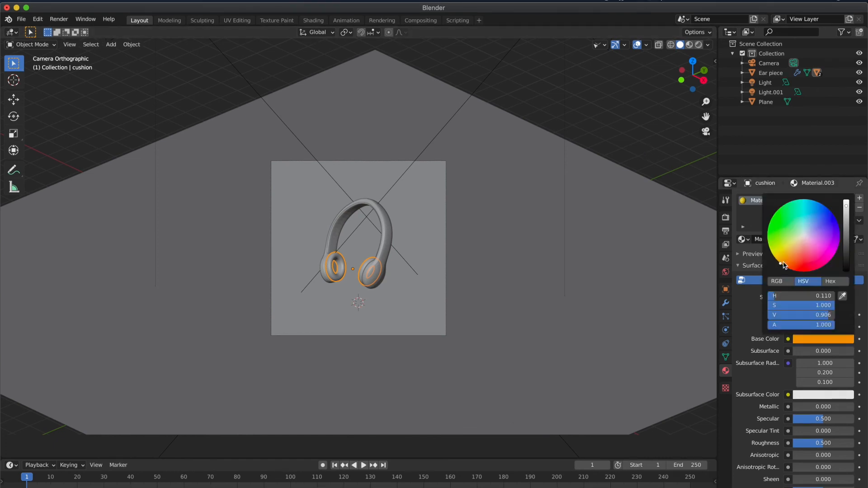
- Give the floor plane a new material with a violet-blue base color of hue 0.668 and saturation 0.612
left_click(765, 100)
left_click(826, 339)
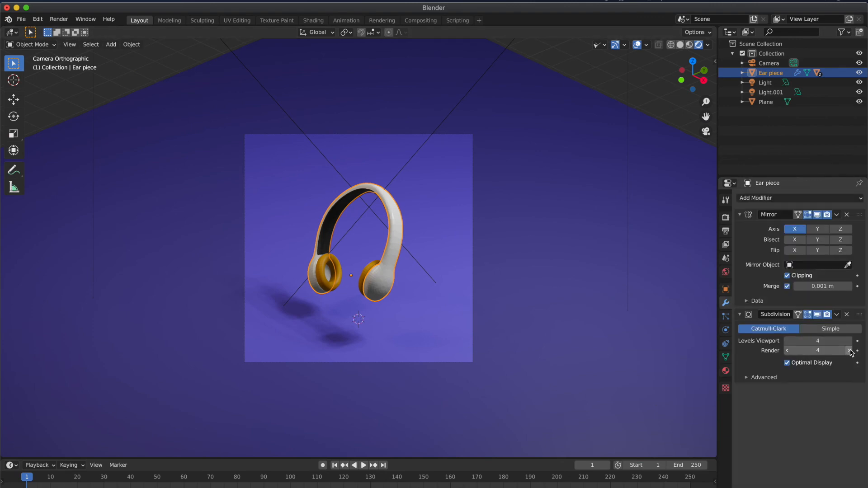
- Apply smooth shading to the headband and shift the floor plane's base color hue to a bright blue
left_click(332, 235)
right_click(331, 235)
left_click(332, 235)
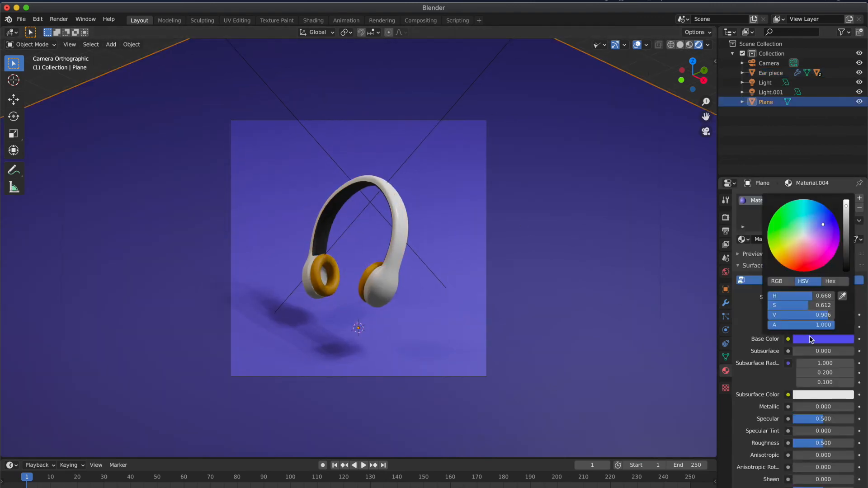
mouse_move(801, 296)
left_mouse_down()
mouse_move(823, 296)
mouse_move(808, 295)
left_mouse_up()
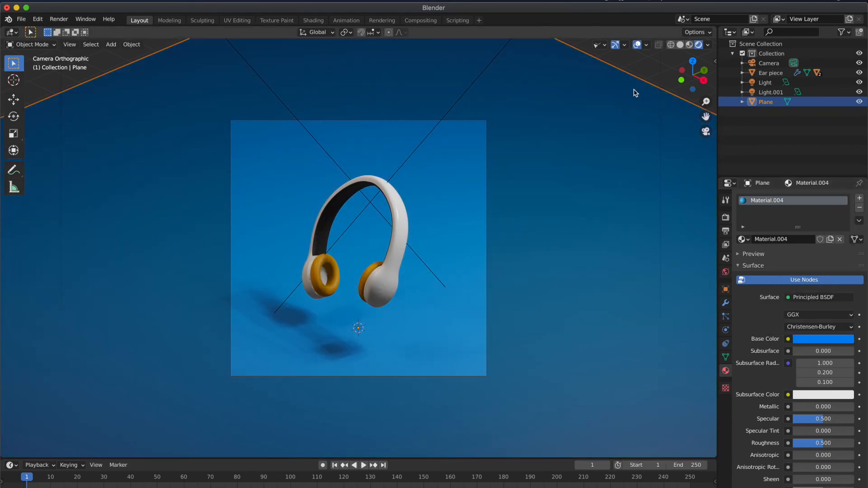
- Select the ear piece with its attached cushions and adjust the headphones' tilt around the Y axis
left_click(771, 73)
key("r")
key("y")
left_click(527, 343)
key("r")
key("y")
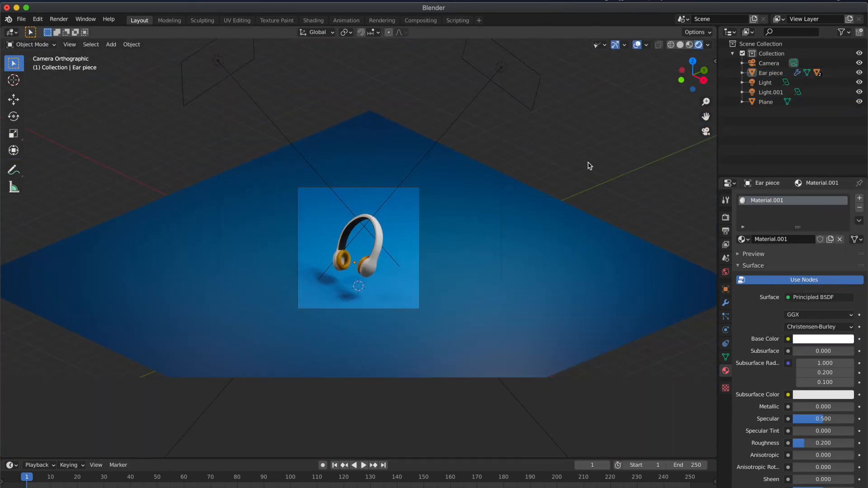
- Return to solid shading, set the render engine to Cycles, and enable NLM render denoising and Automatic viewport denoising
left_click(680, 44)
left_click(726, 217)
left_click(820, 199)
left_click(814, 230)
left_click(762, 310)
left_click(790, 325)
left_click(791, 337)
scroll(425, 226, "up", 2)
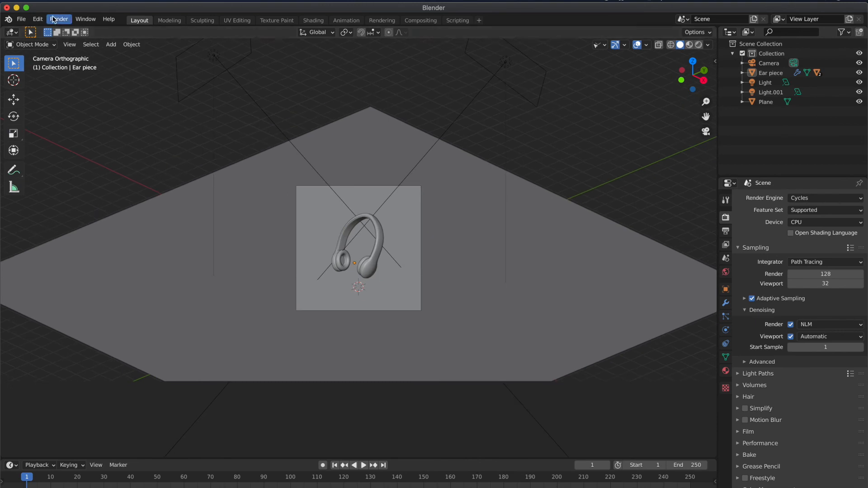
- Render the headphones as a still image from the camera and close the render result
left_click(68, 30)
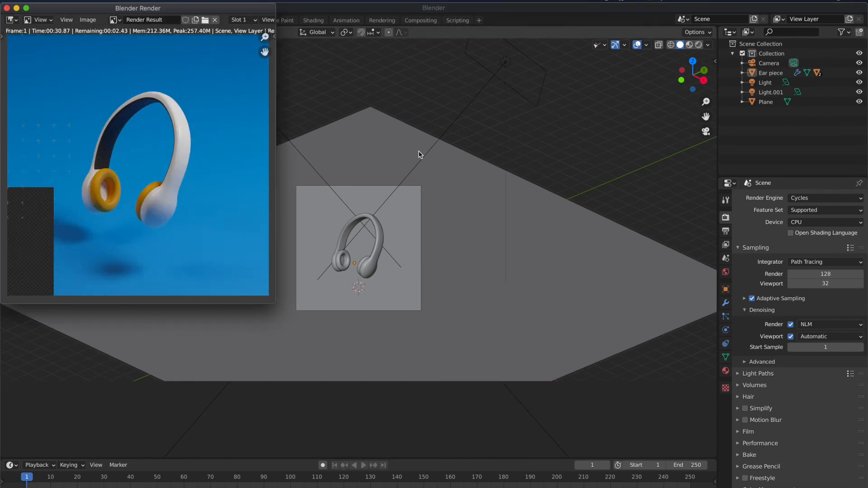
left_click(7, 8)
- Enlarge the headphones slightly, adjust their position and rotation on the Z axis, and render the image again
left_click(371, 265)
key("s")
left_click(486, 342)
key("g")
key("z")
left_click(486, 345)
key("r")
key("z")
left_click(562, 346)
key("F12")
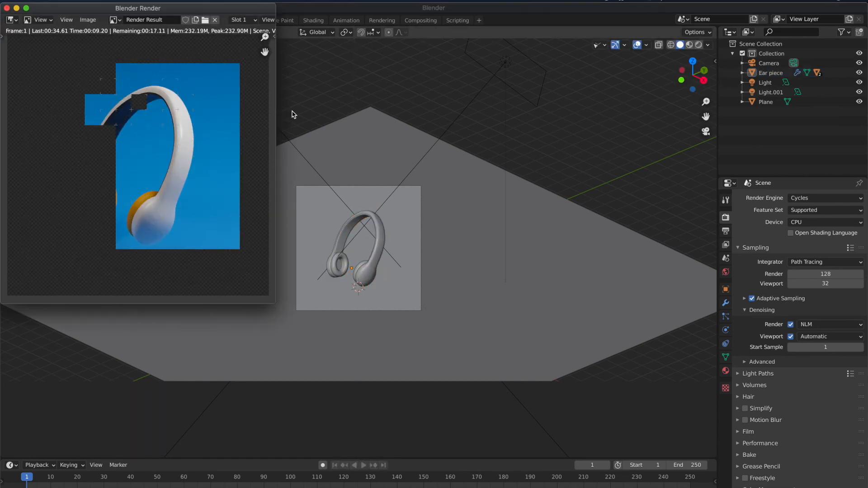